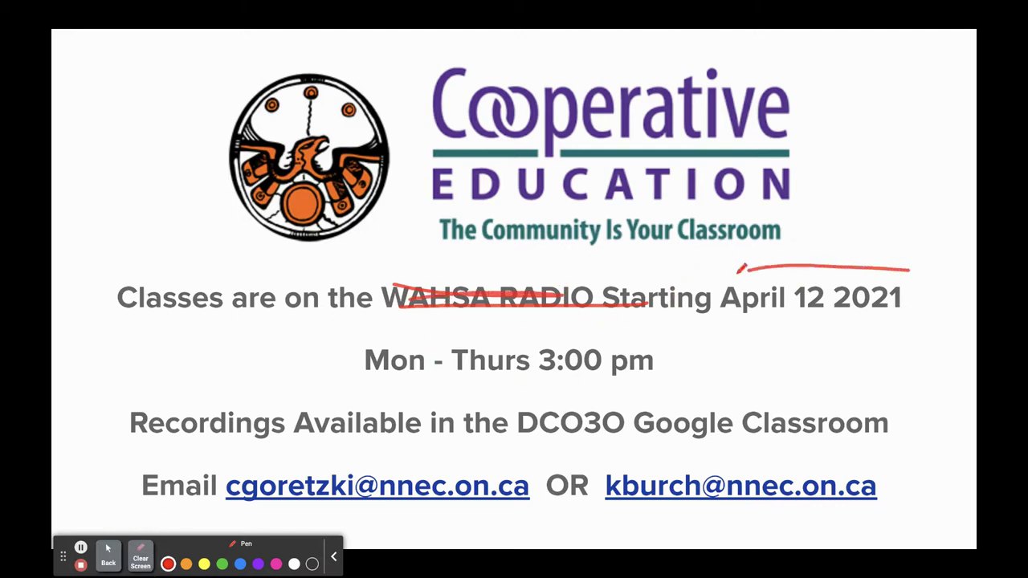
Circle the Mon - Thurs 3:00 pm class time and underline DCO3O Google Classroom with the pen.
mouse_move(681, 344)
mouse_down()
mouse_move(444, 391)
mouse_move(679, 344)
mouse_up()
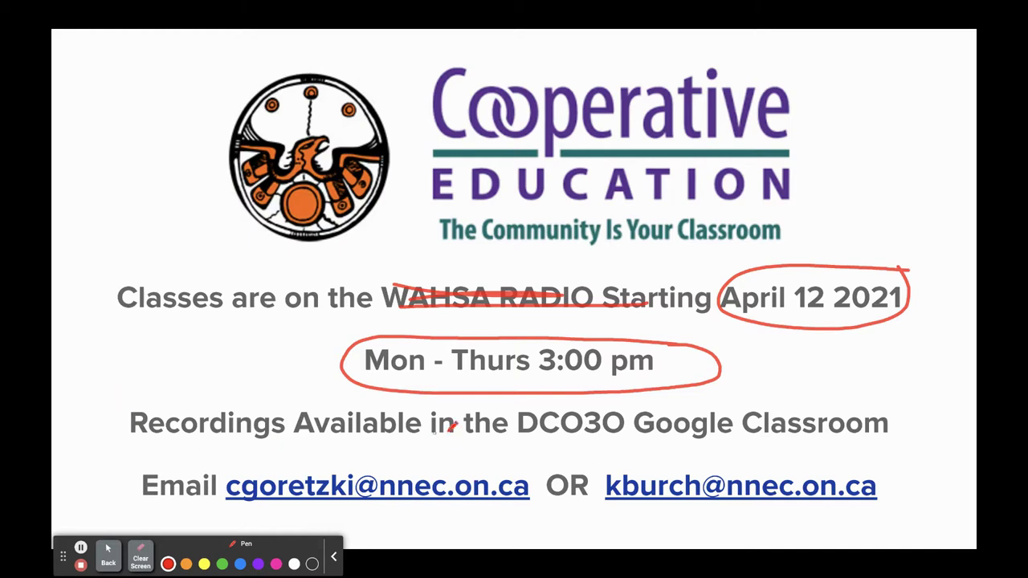
mouse_move(507, 433)
mouse_down()
mouse_move(891, 443)
mouse_move(904, 431)
mouse_up()
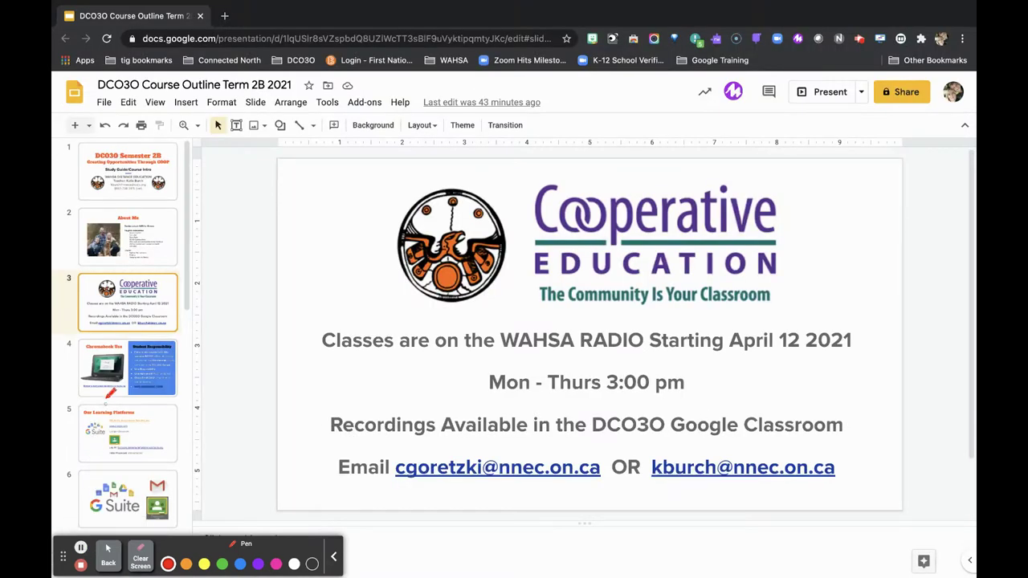
click(107, 555)
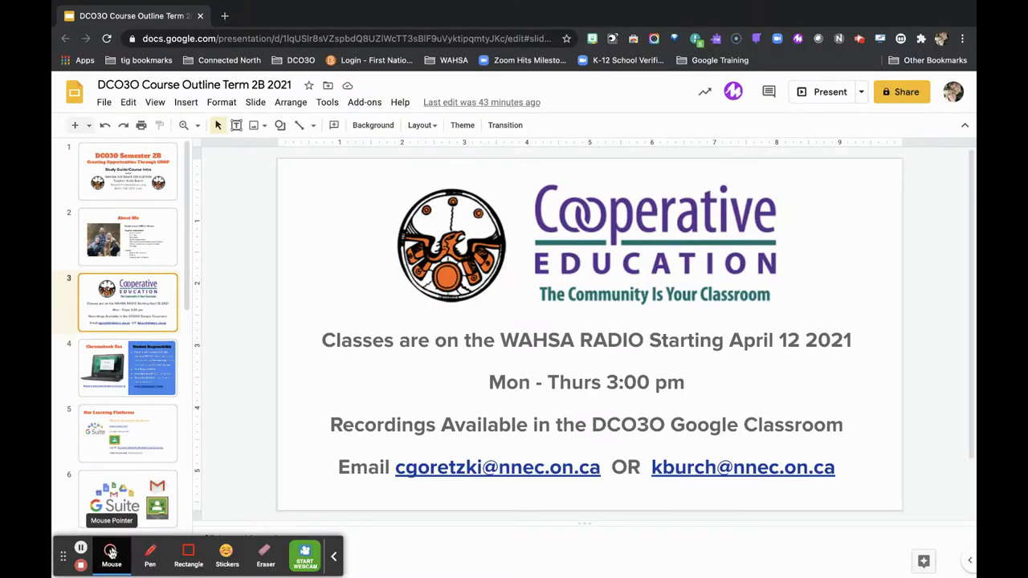
Present the Chromebook Use slide, then advance to the Our Learning Platforms slide.
click(110, 378)
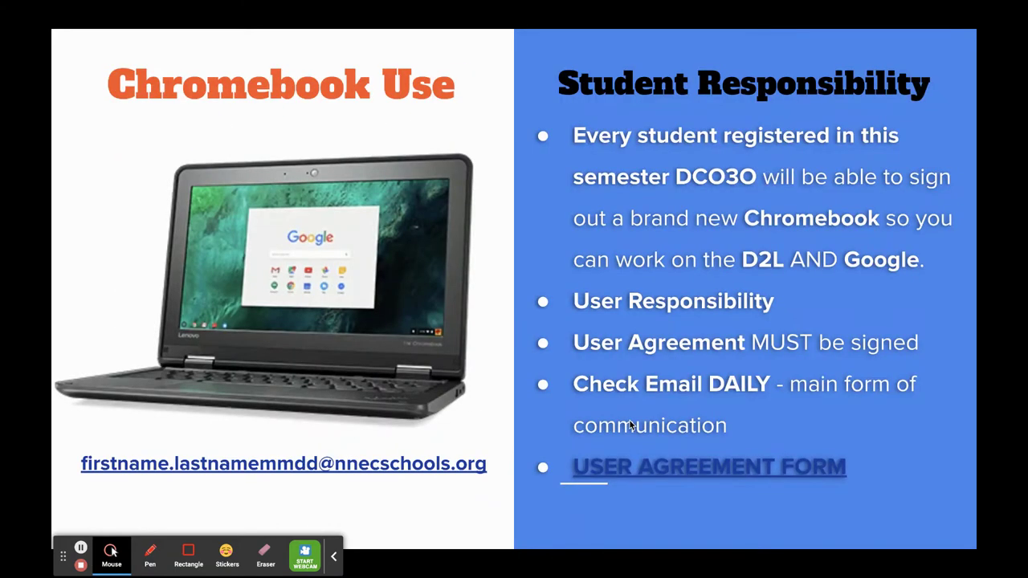
key(Right)
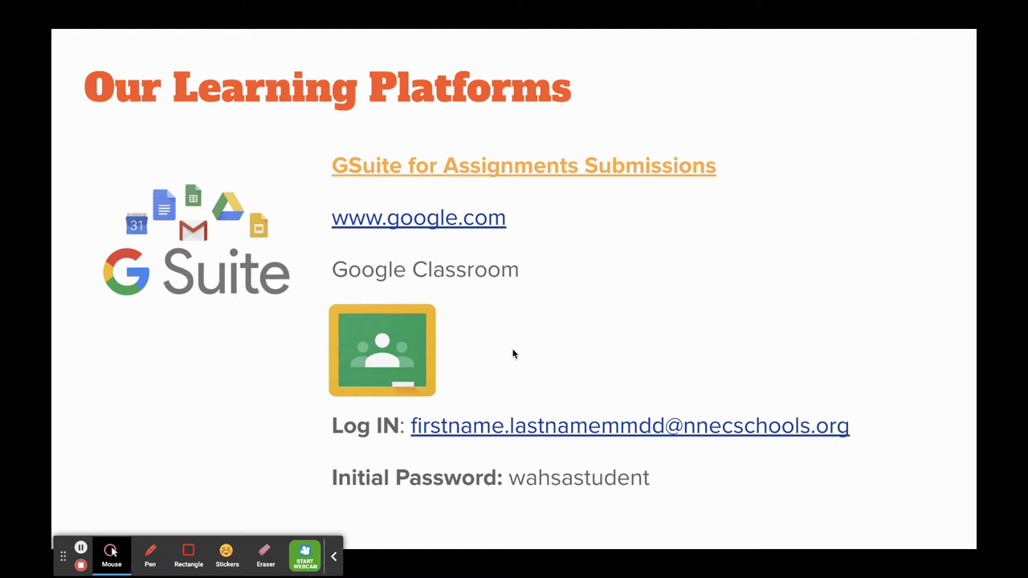
click(151, 552)
Circle the Log IN and Initial Password lines, underline the login parts, then clear the ink.
mouse_move(307, 403)
mouse_down()
mouse_move(871, 448)
mouse_move(833, 376)
mouse_move(341, 384)
mouse_move(309, 398)
mouse_up()
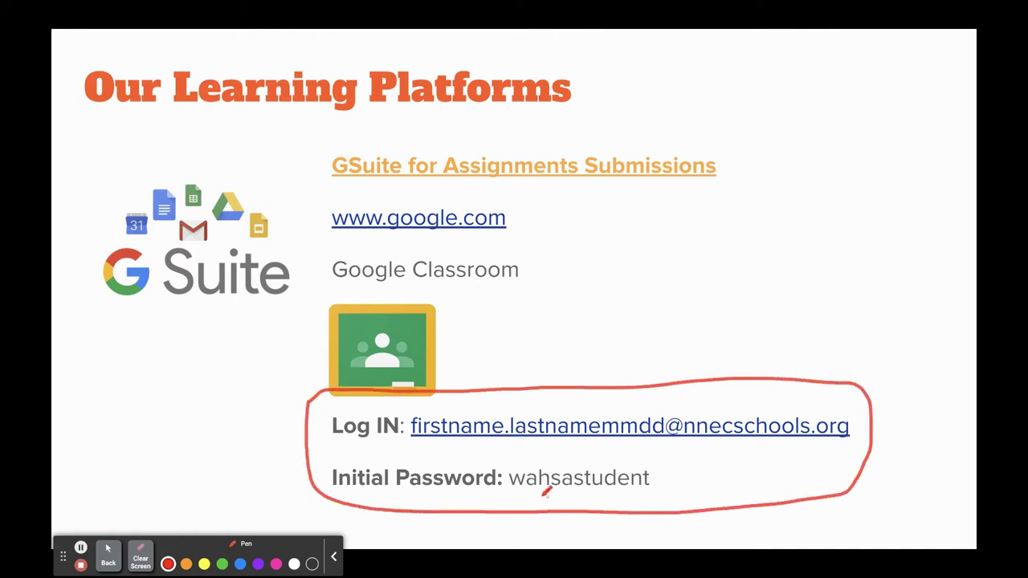
drag(513, 495, 657, 480)
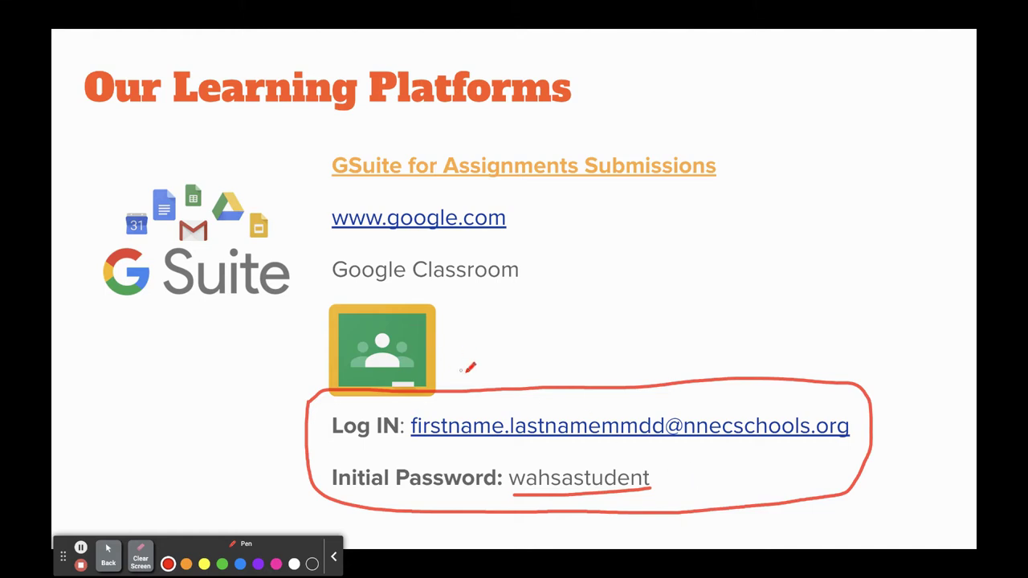
mouse_move(412, 440)
mouse_down()
mouse_move(682, 451)
mouse_move(696, 440)
mouse_move(676, 455)
mouse_move(711, 439)
mouse_up()
click(515, 447)
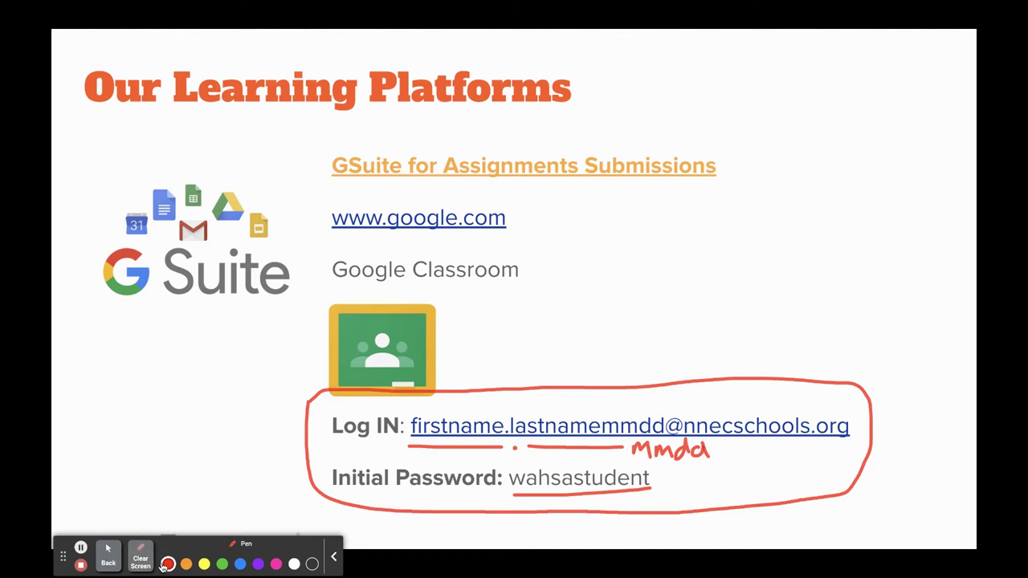
click(149, 556)
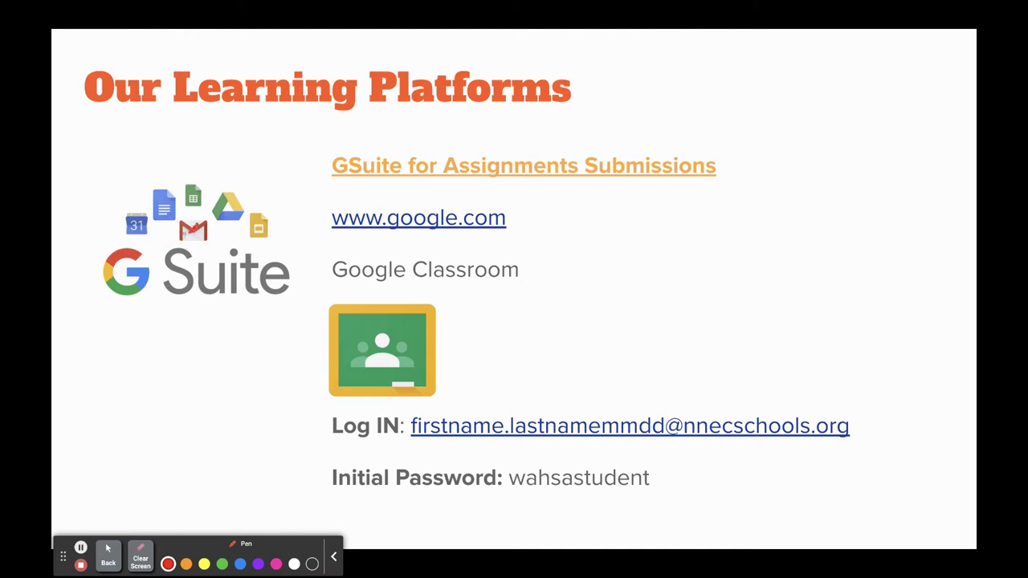
key(Escape)
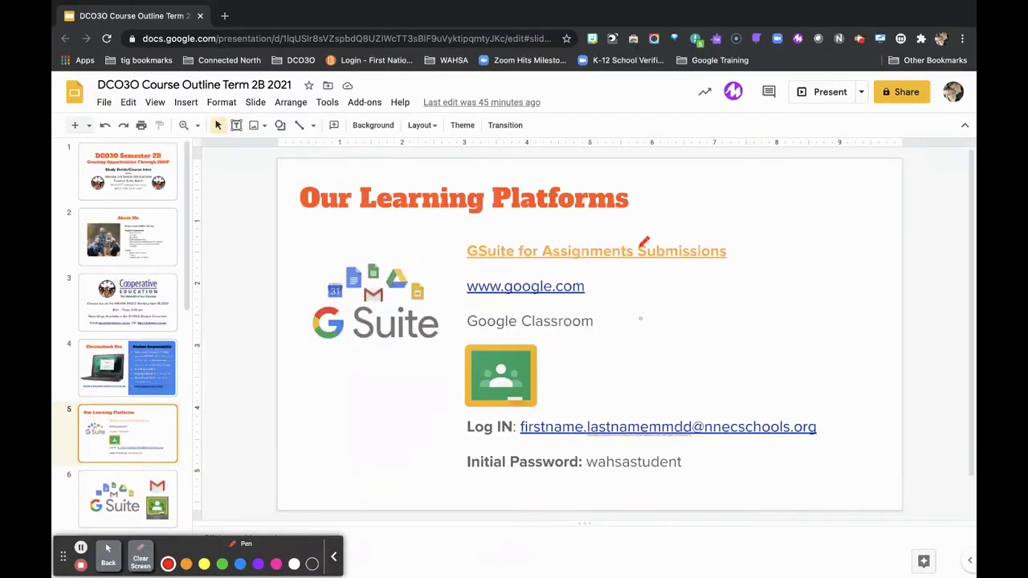
click(231, 20)
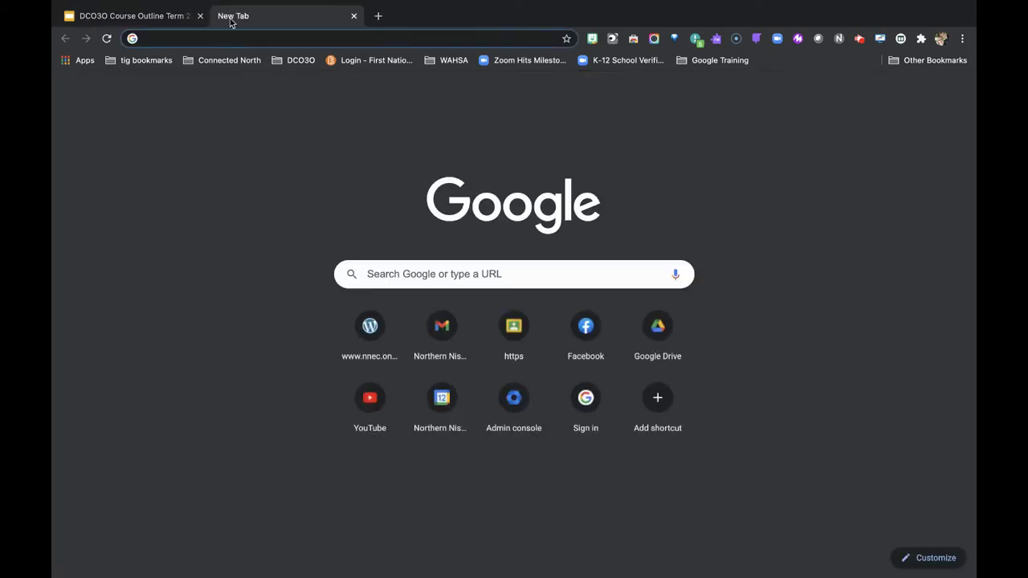
text(google chrome)
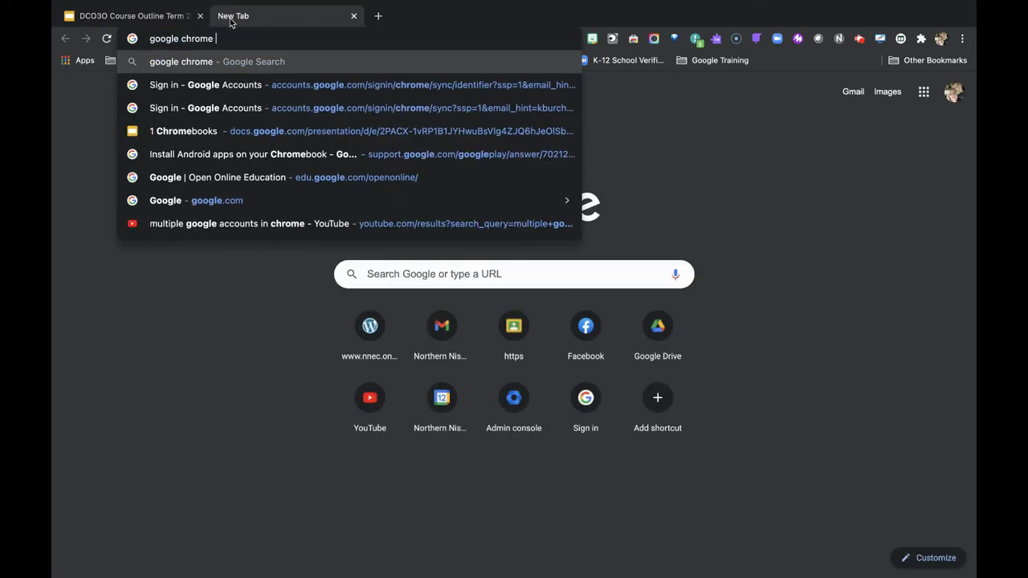
text( brow)
text(s)
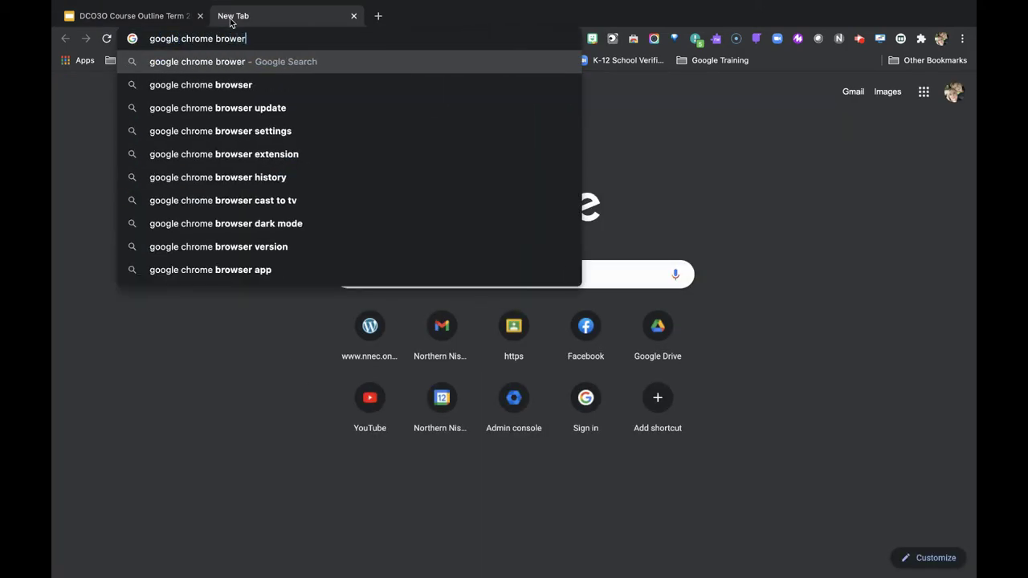
text(er)
key(Return)
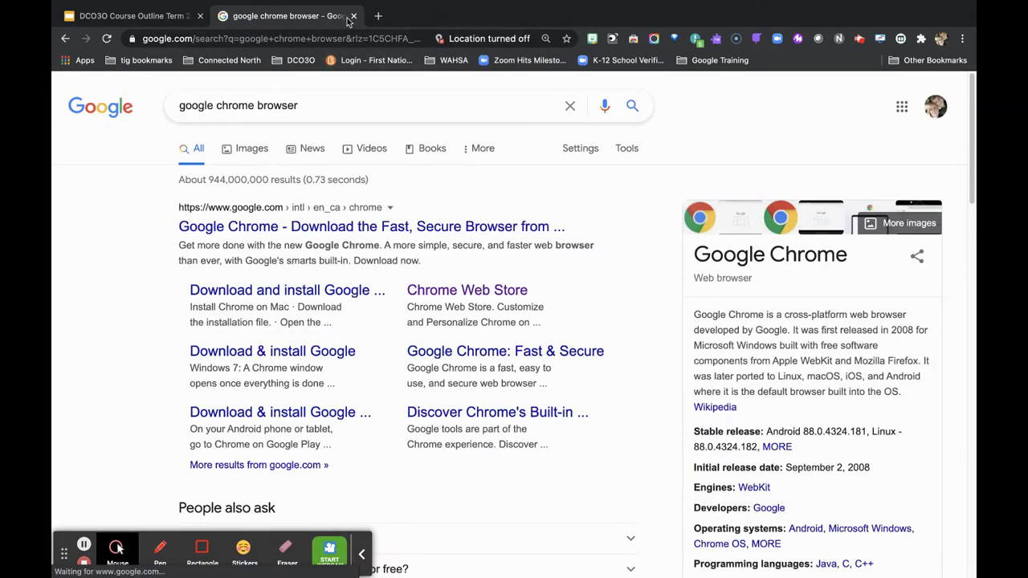
key(ctrl+w)
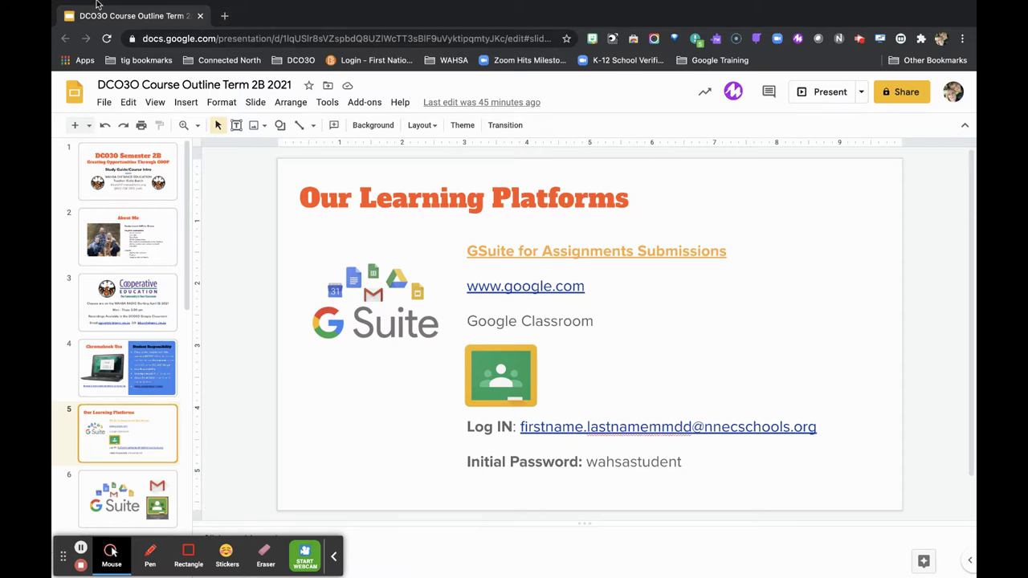
key(ctrl+super+f)
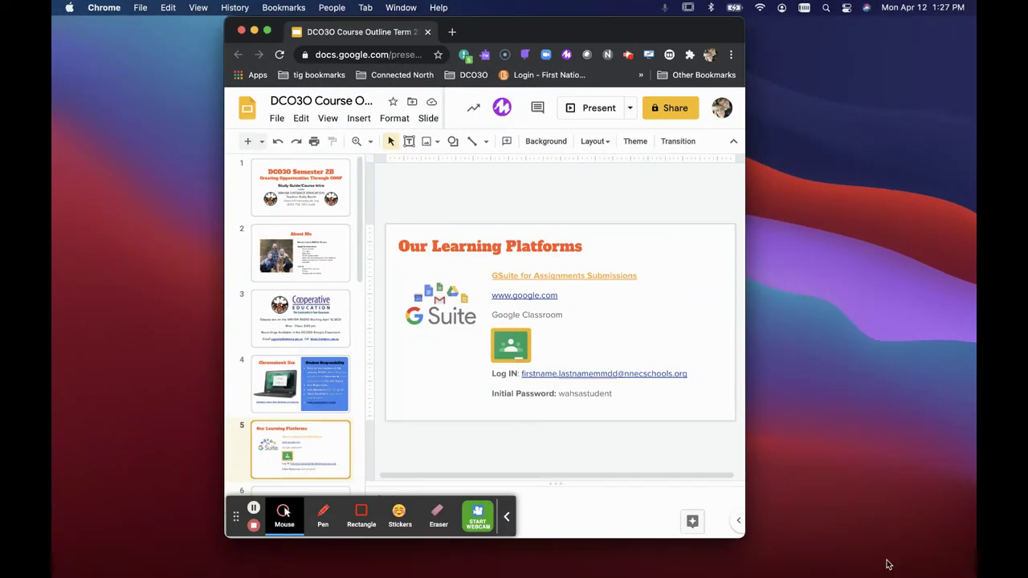
click(268, 32)
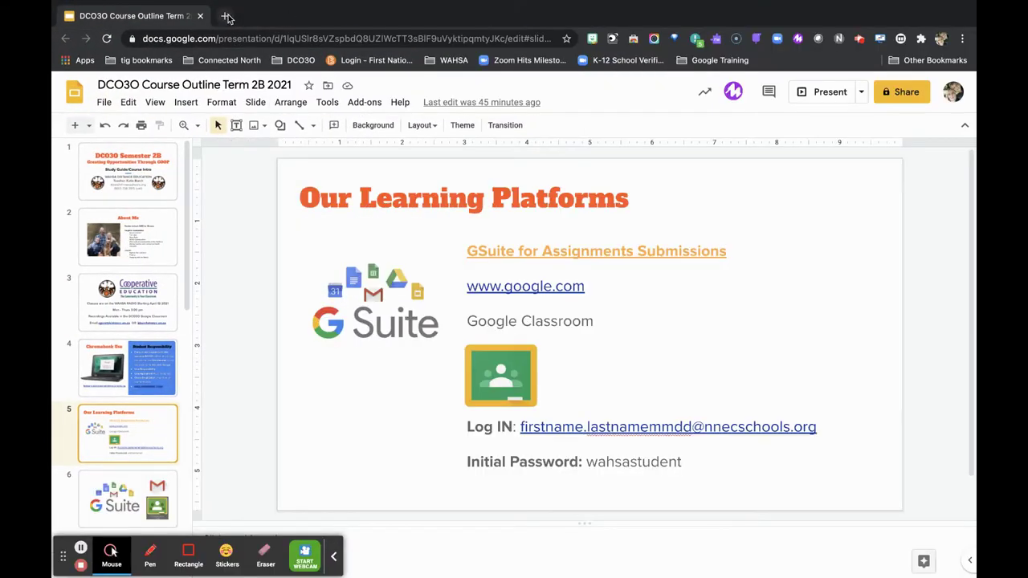
click(217, 16)
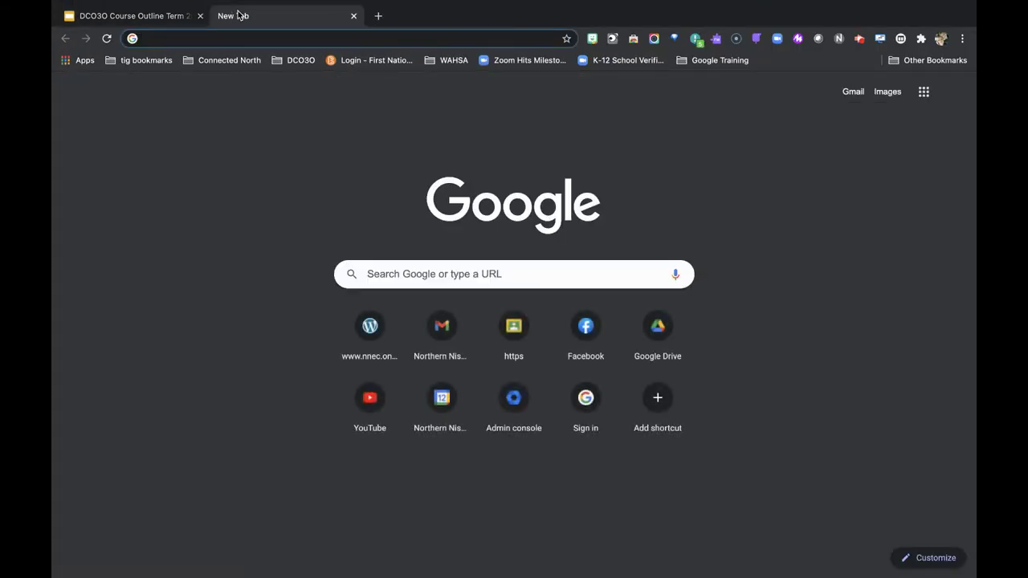
text(google chr)
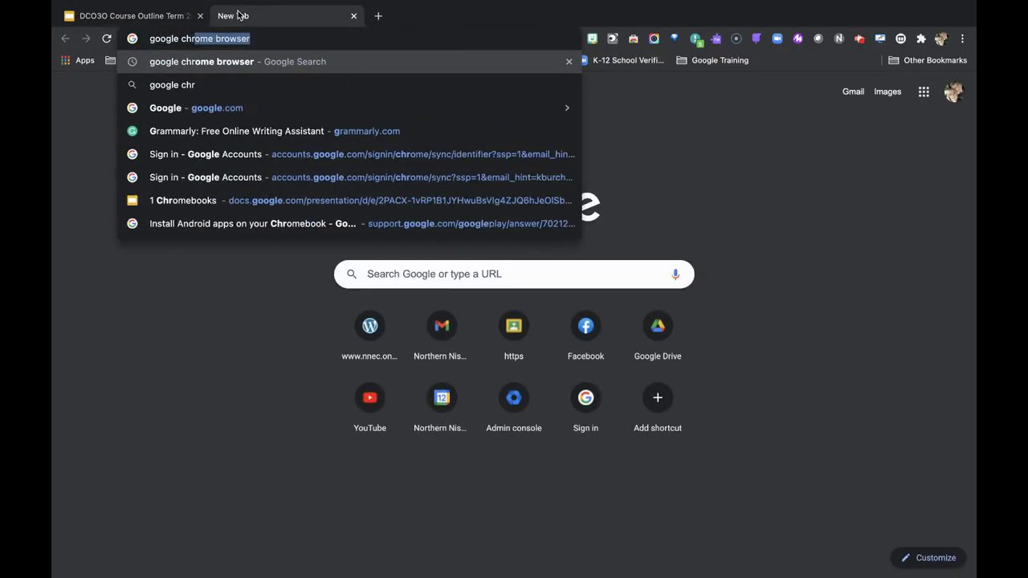
text(ome)
key(Return)
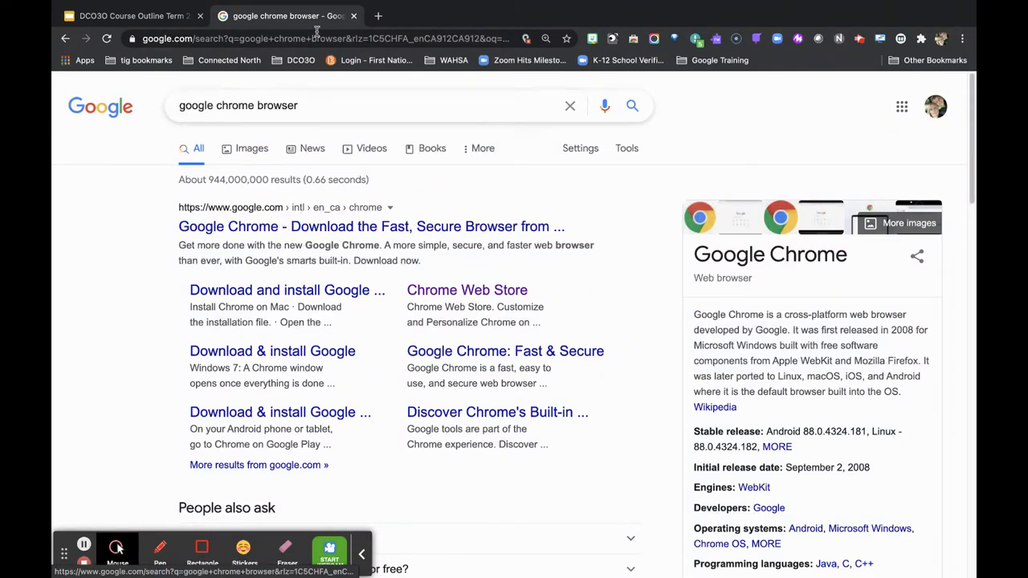
click(353, 16)
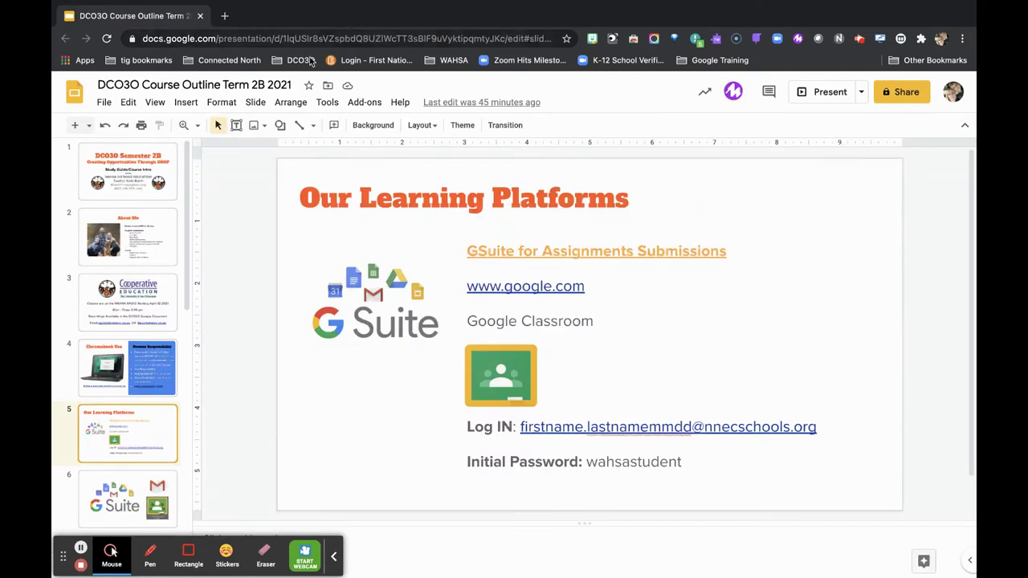
click(233, 14)
text(g)
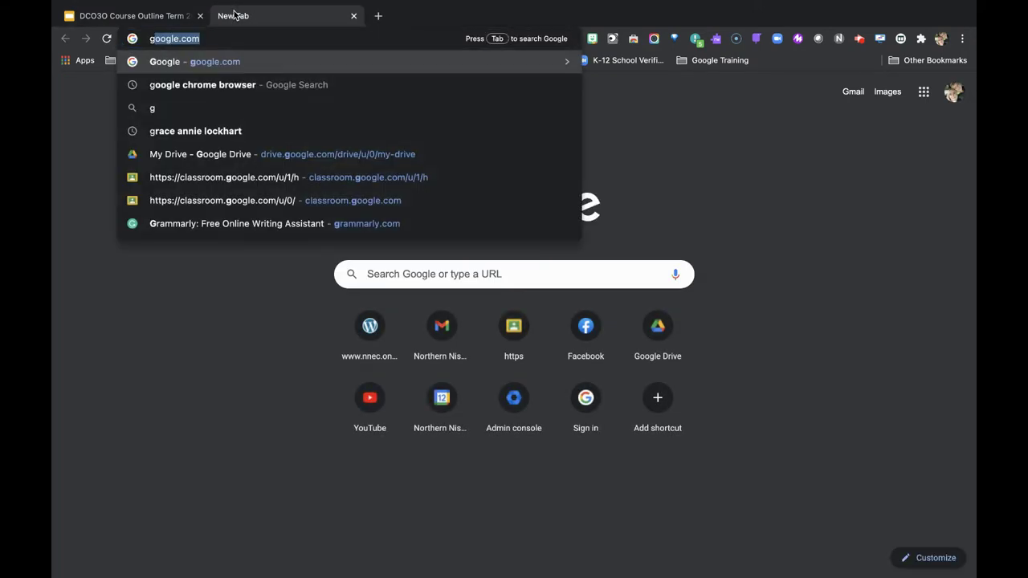
text(oog)
key(Return)
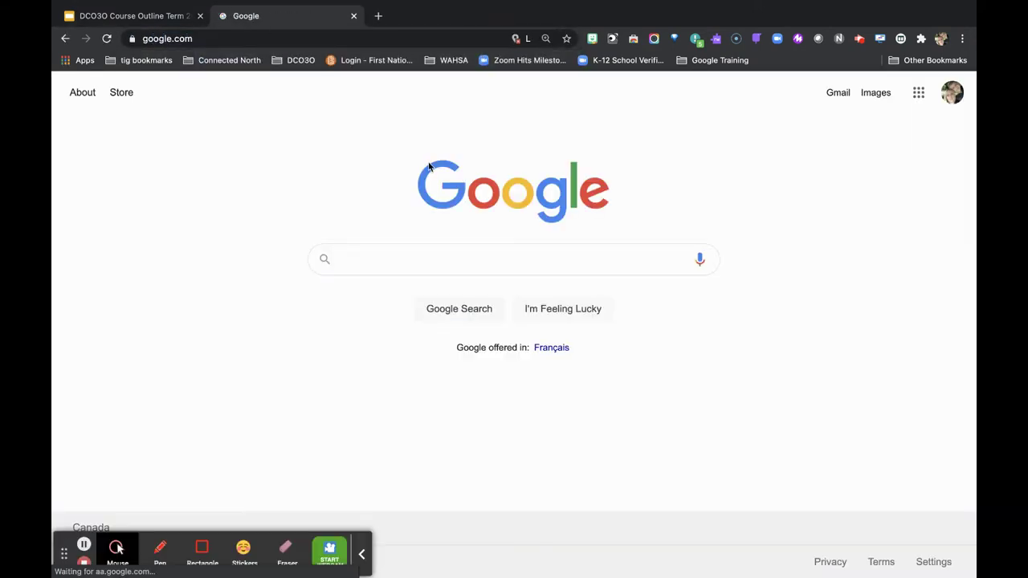
text(chro)
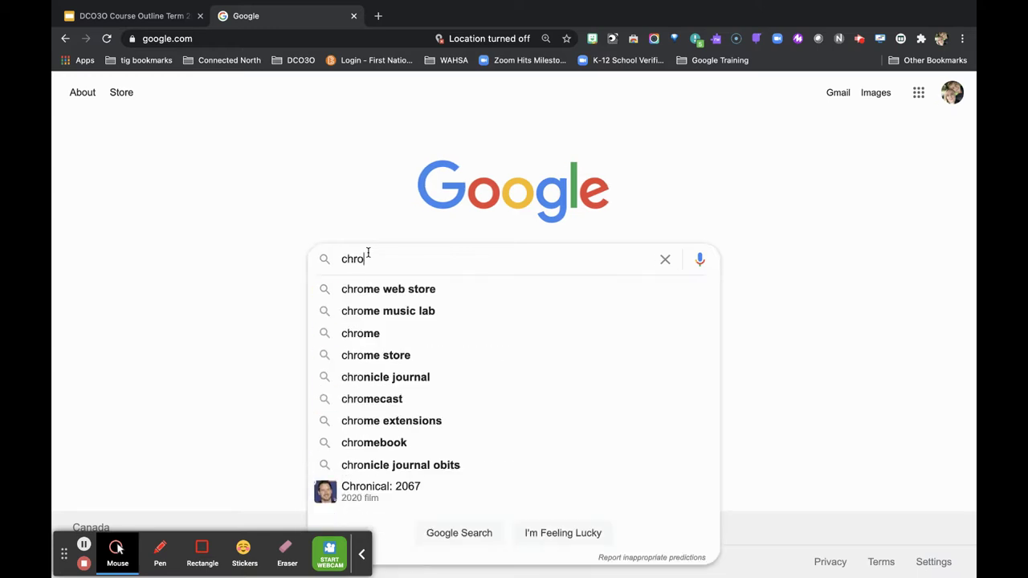
text(me)
key(Return)
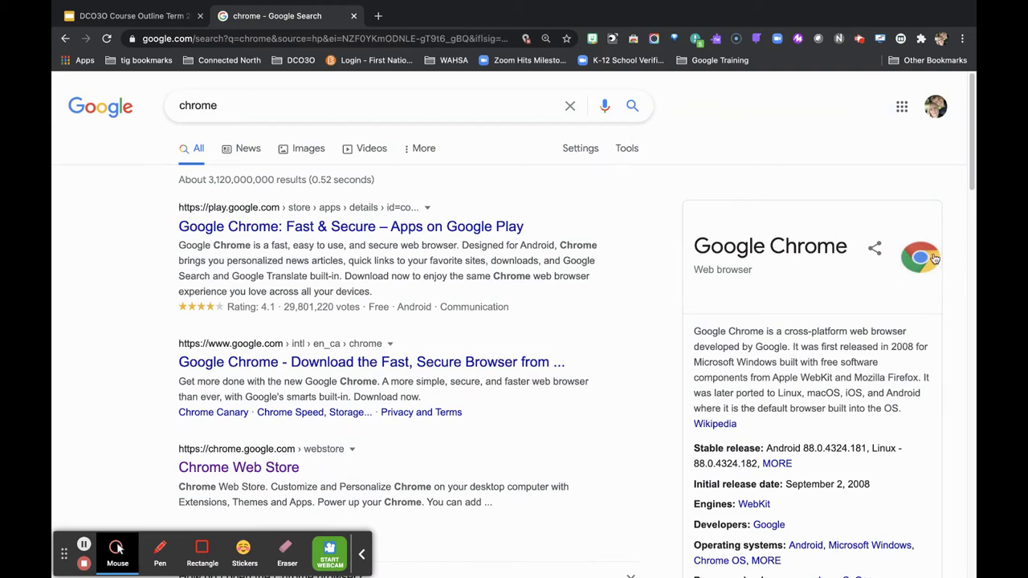
click(354, 16)
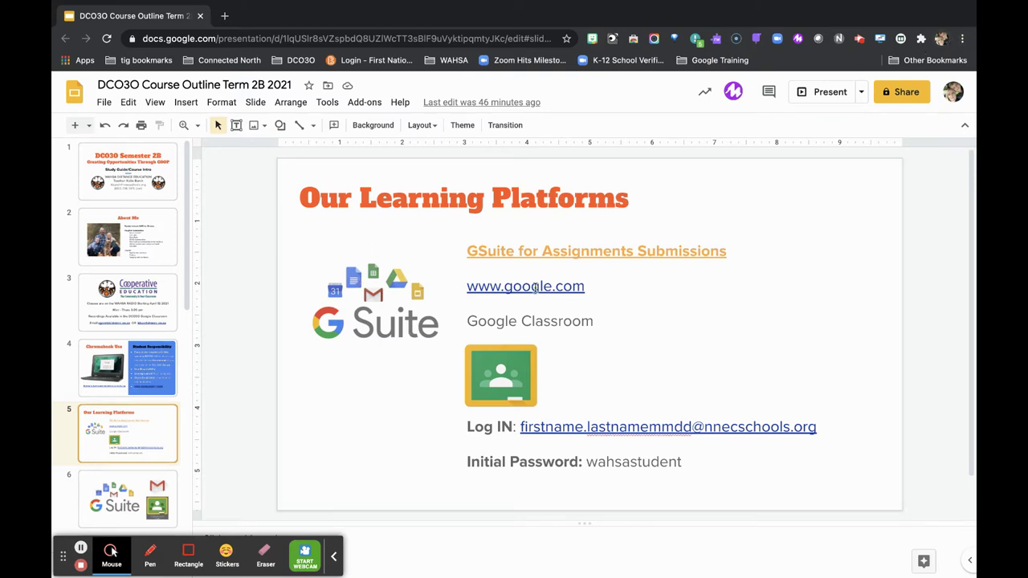
click(965, 40)
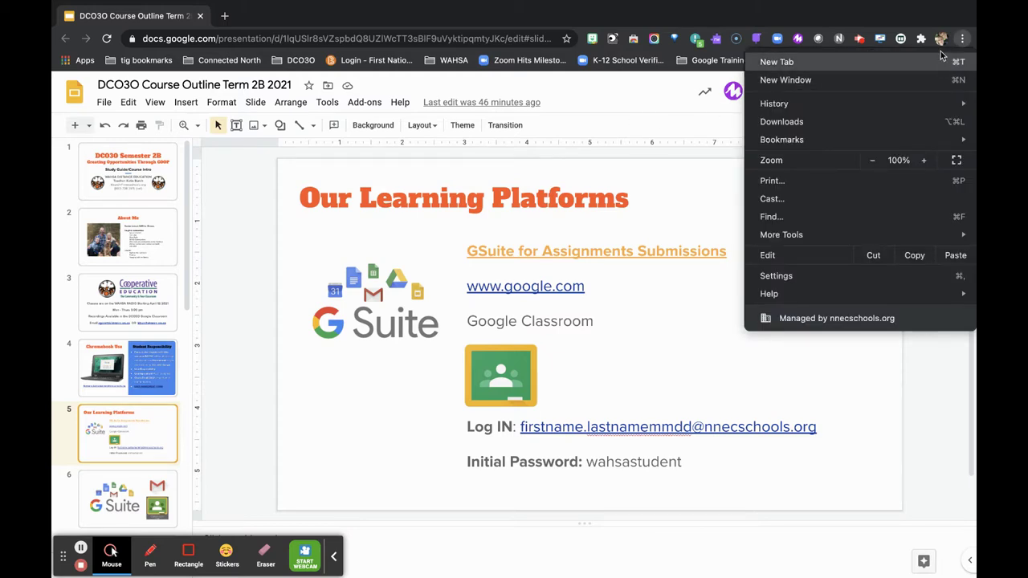
Switch to another Chrome profile's window and open a new incognito window.
click(942, 39)
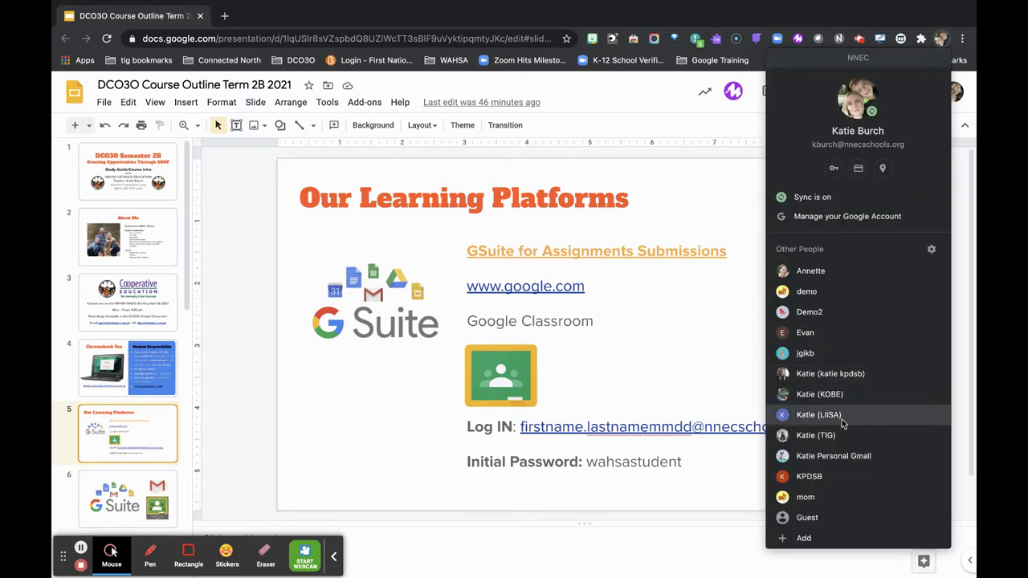
click(839, 434)
click(942, 39)
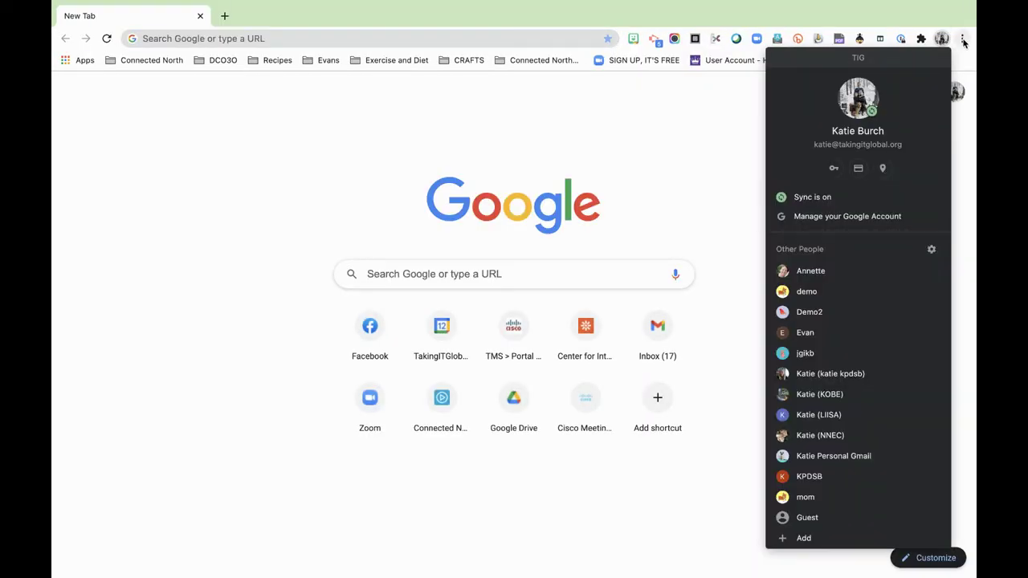
click(962, 39)
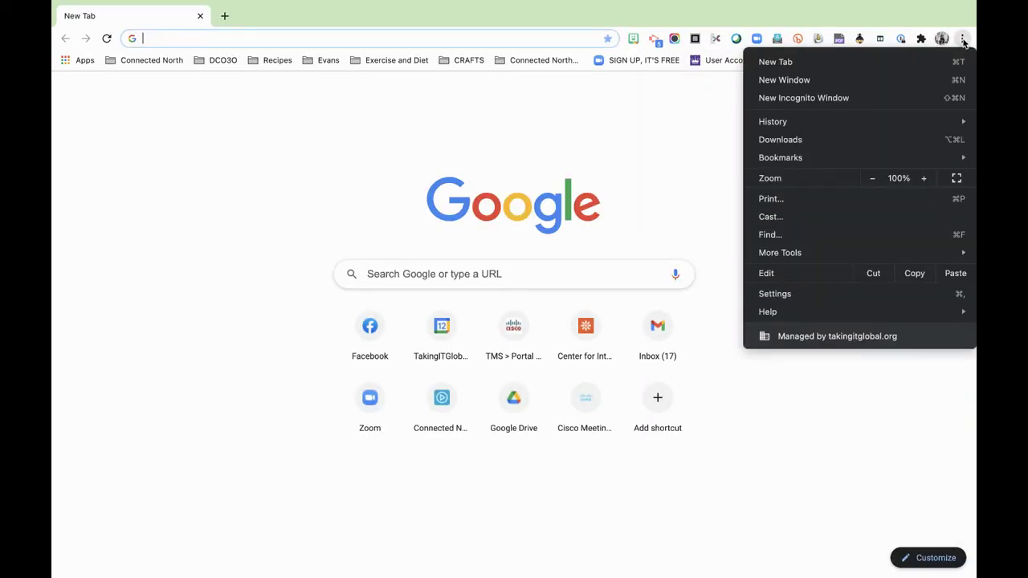
click(808, 99)
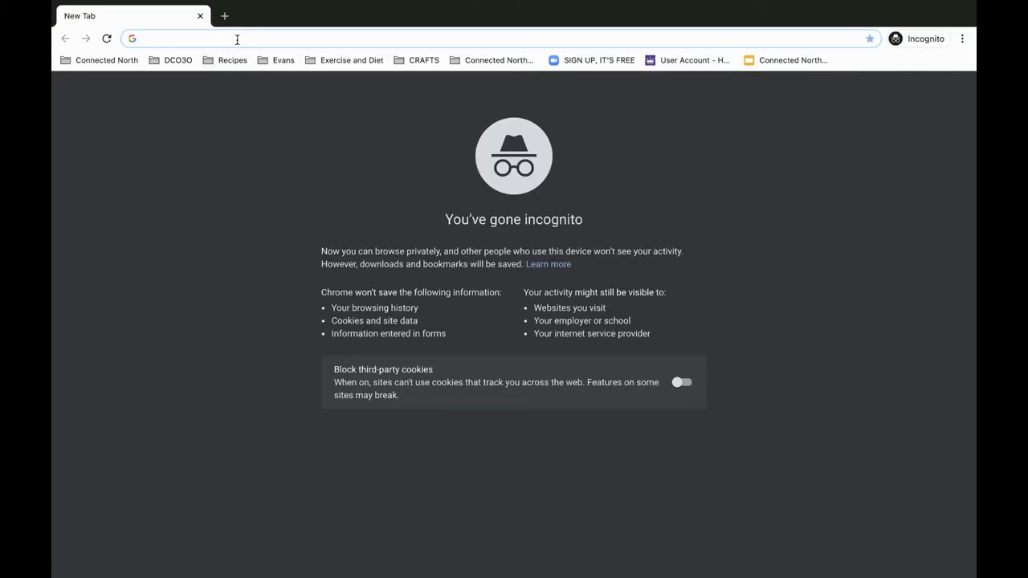
Load Google and enter the template firstname.lastnamemmdd school email on the sign-in page.
text(google.)
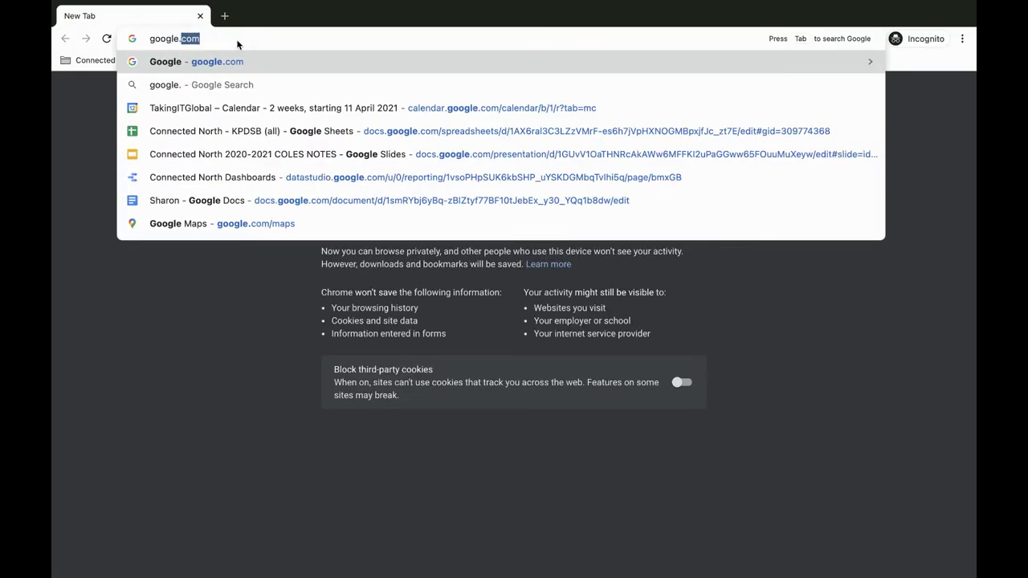
key(Return)
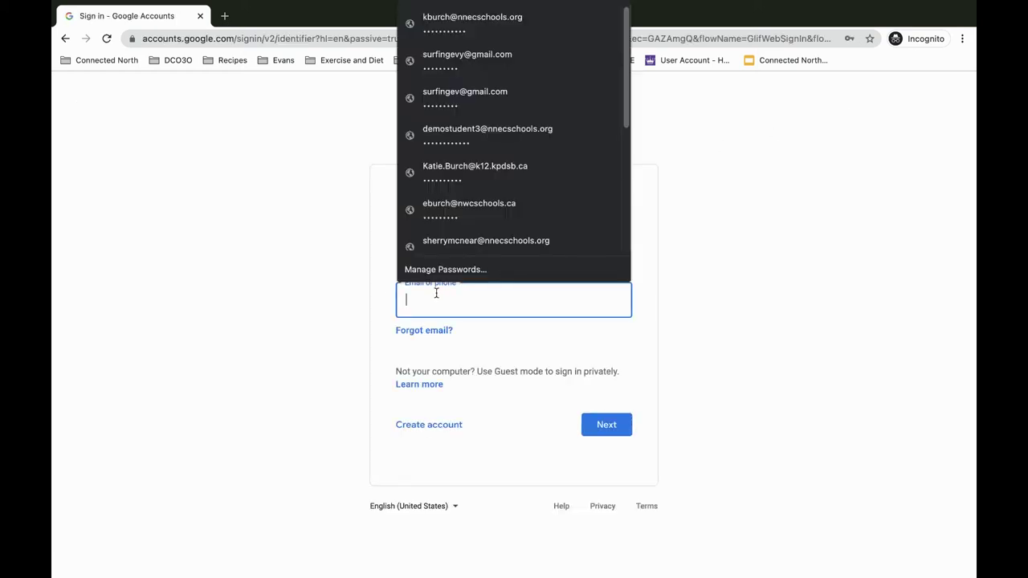
text(firstname.)
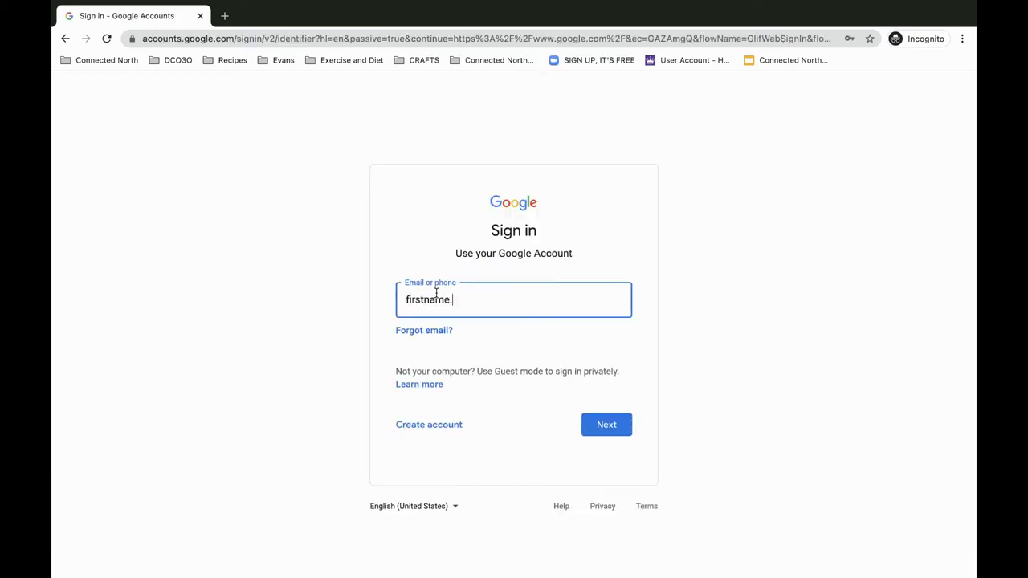
text(lastnamemmdd)
text(@nnecs)
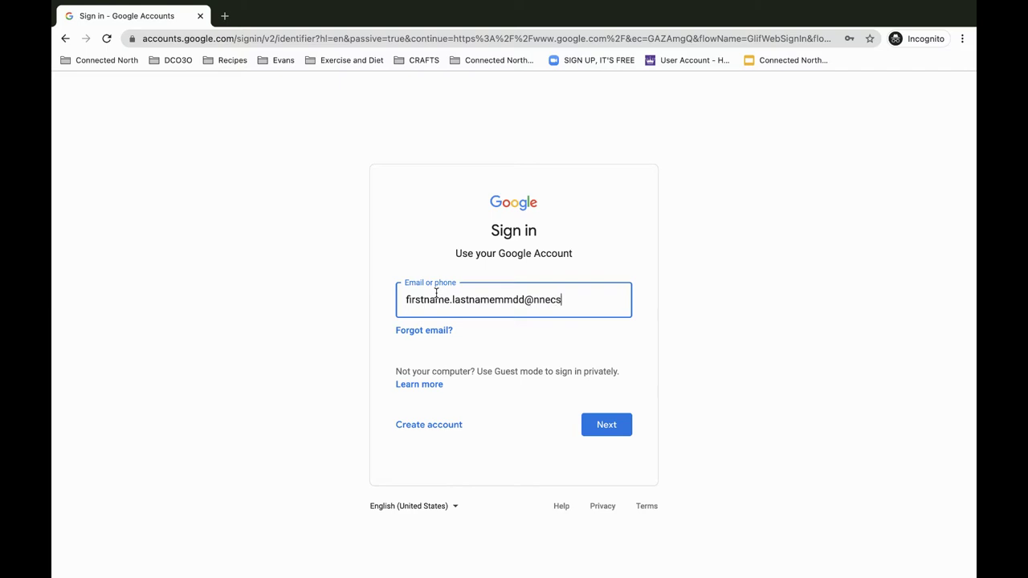
text(chools.org)
At the password step, show the password, type the sample starting password, then close the incognito window.
click(612, 432)
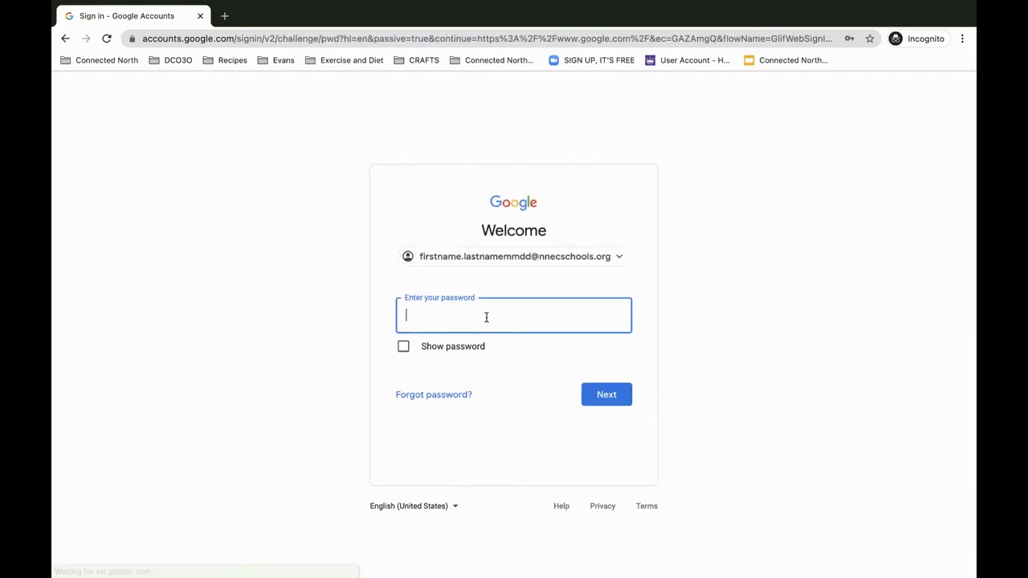
click(404, 346)
click(461, 312)
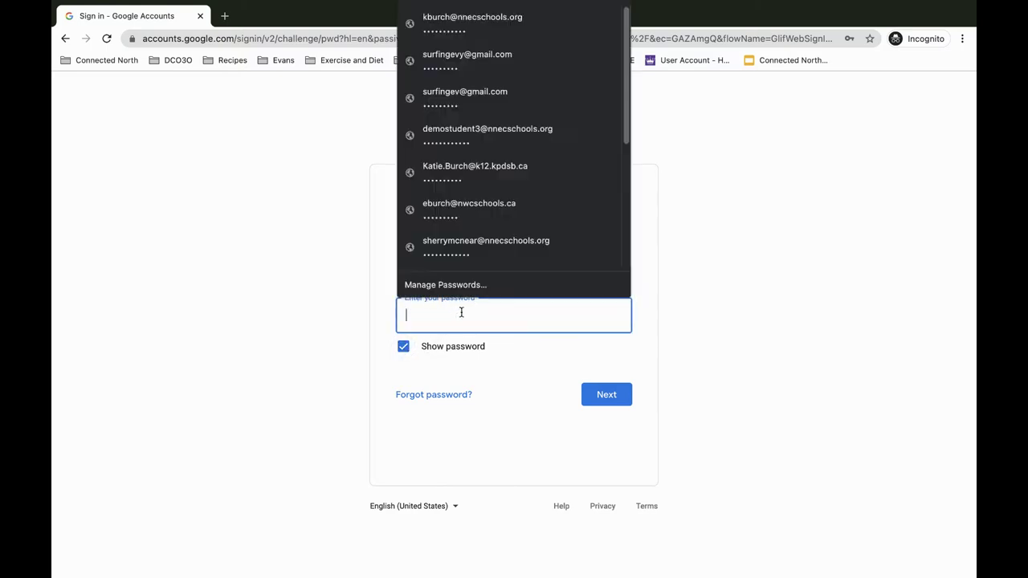
text(w)
key(BackSpace)
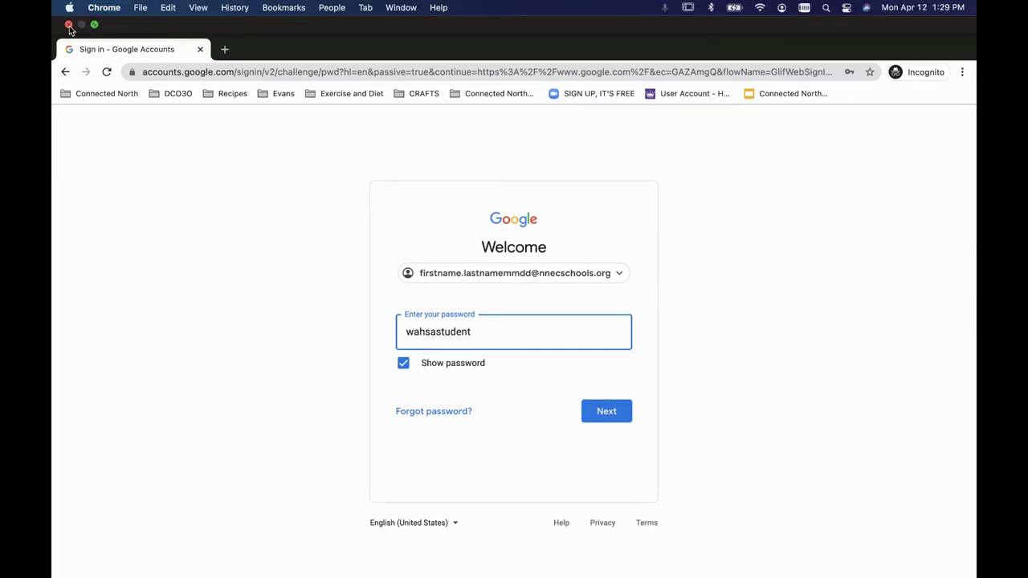
click(69, 26)
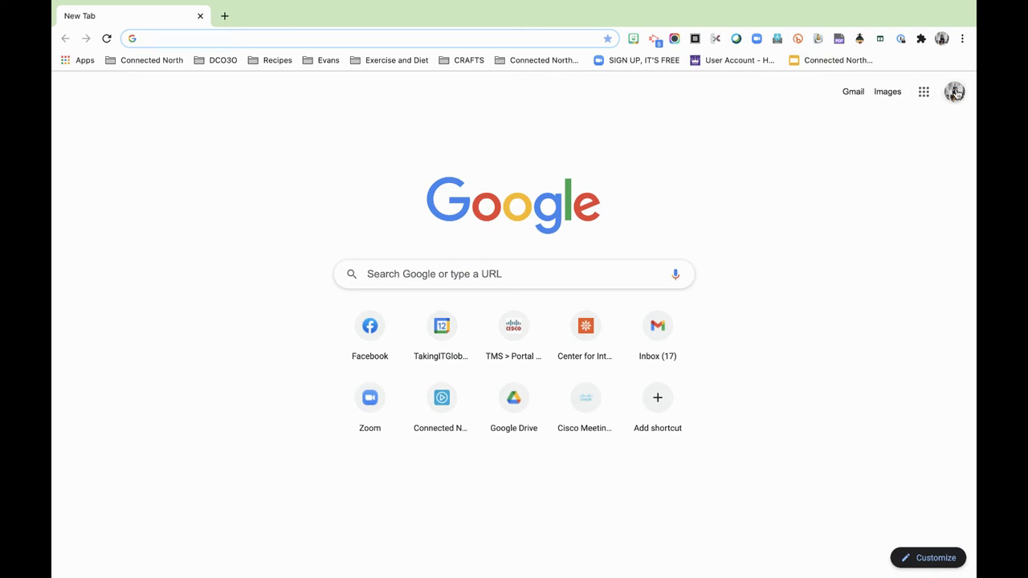
Zoom the page in twice and switch to the profile window holding the DCO3O presentation.
key(ctrl+plus)
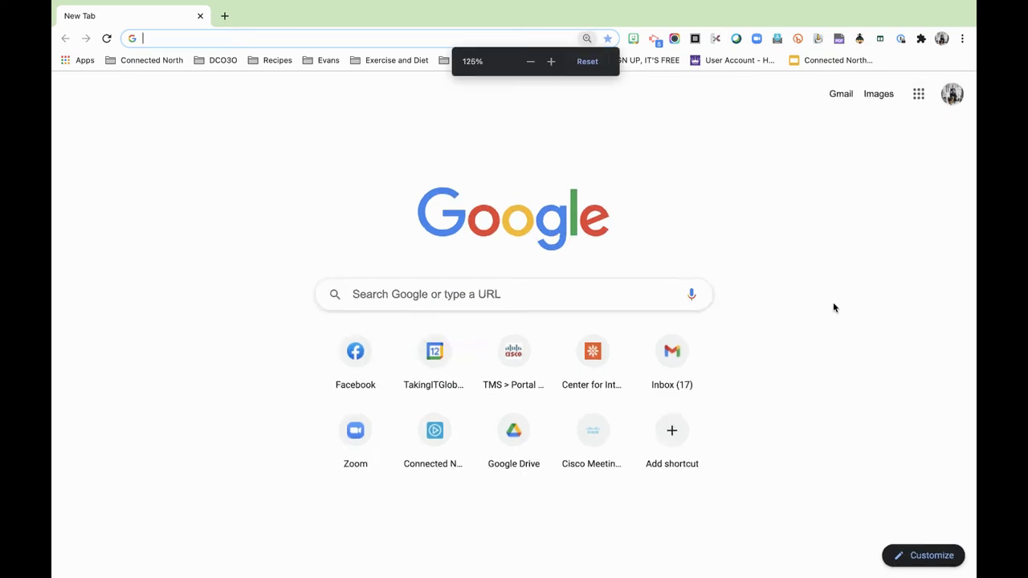
key(ctrl+plus)
key(ctrl+plus)
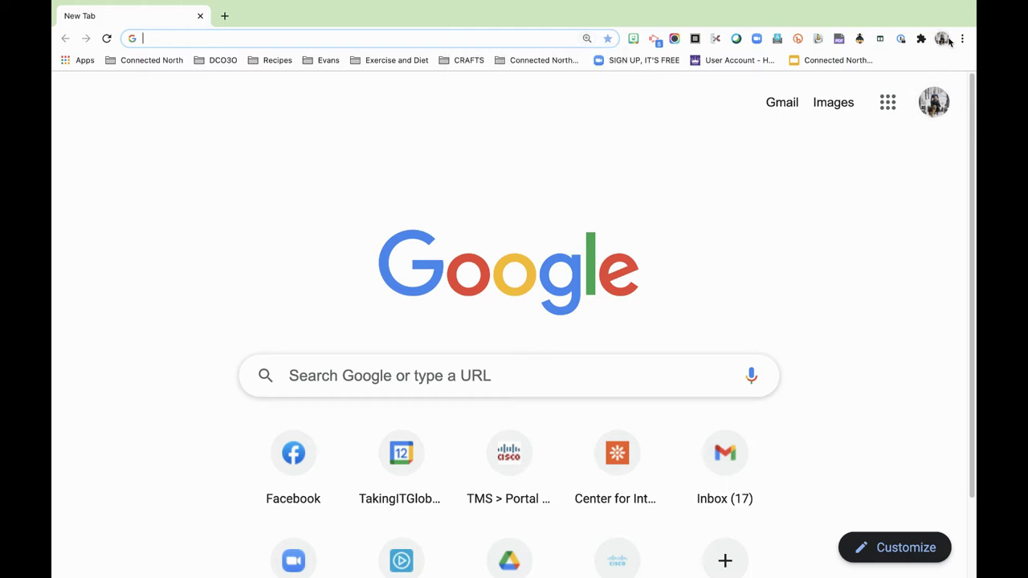
click(942, 38)
click(849, 435)
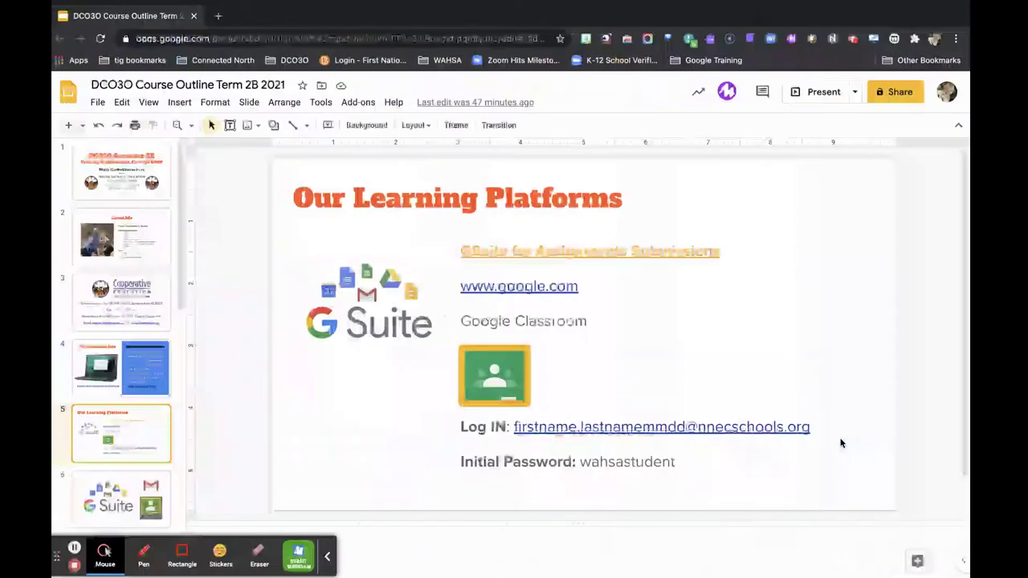
Open google.com in a new tab beside the presentation.
click(227, 16)
text(goo)
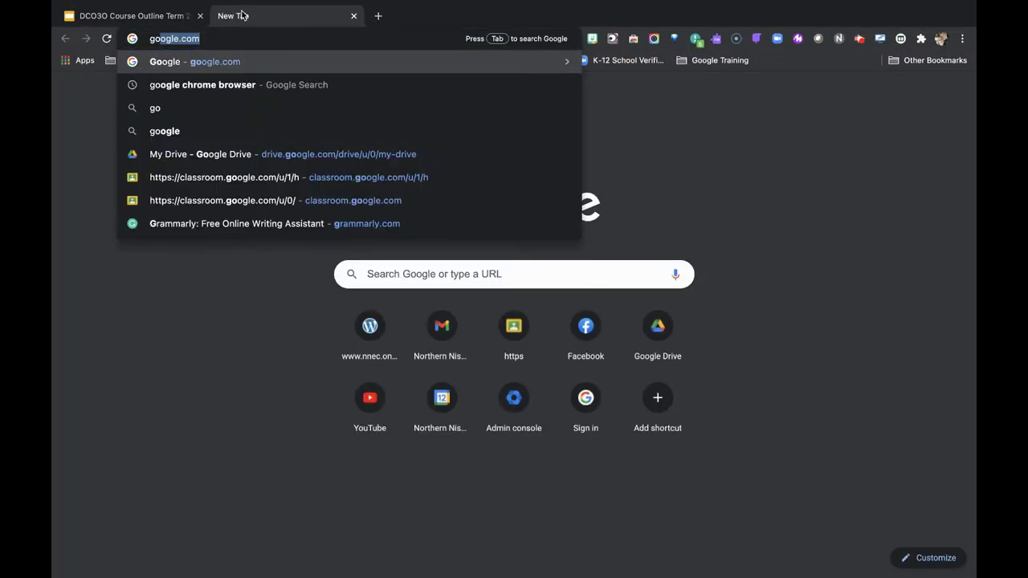
text(gle.com)
key(Return)
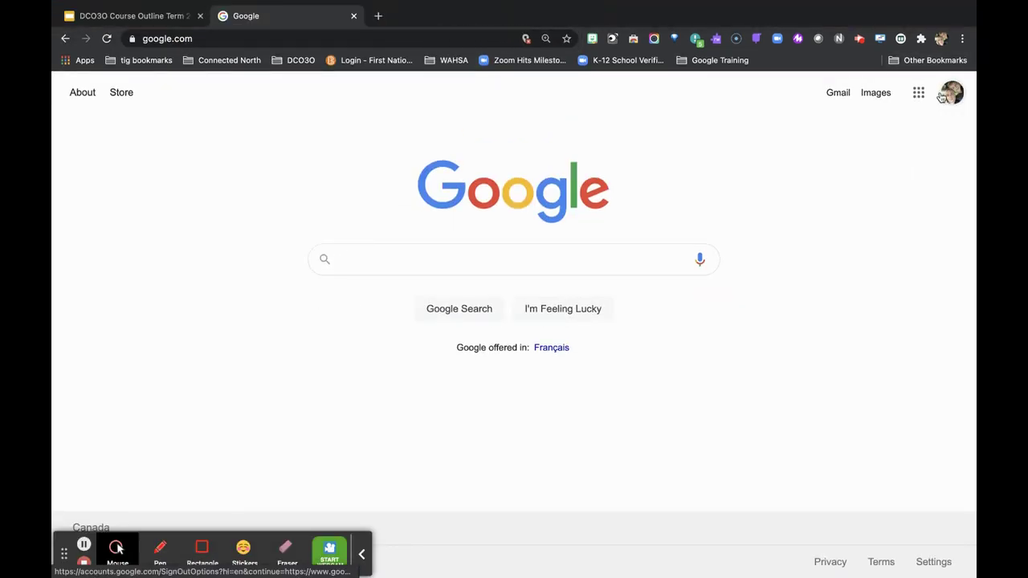
Close the accidentally opened Gmail tab and reload the Google homepage in a fresh tab.
click(838, 94)
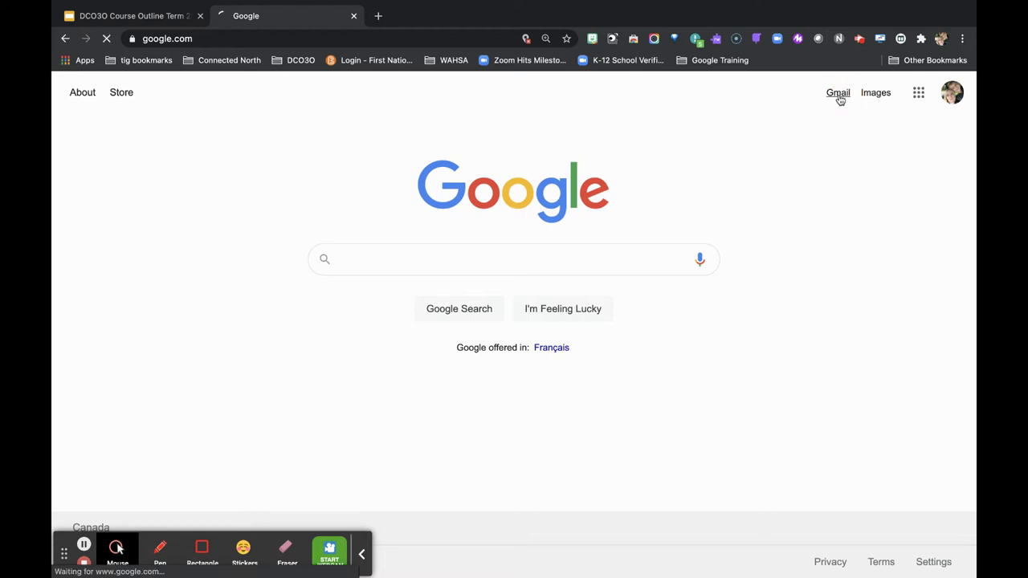
click(353, 15)
click(224, 15)
text(g)
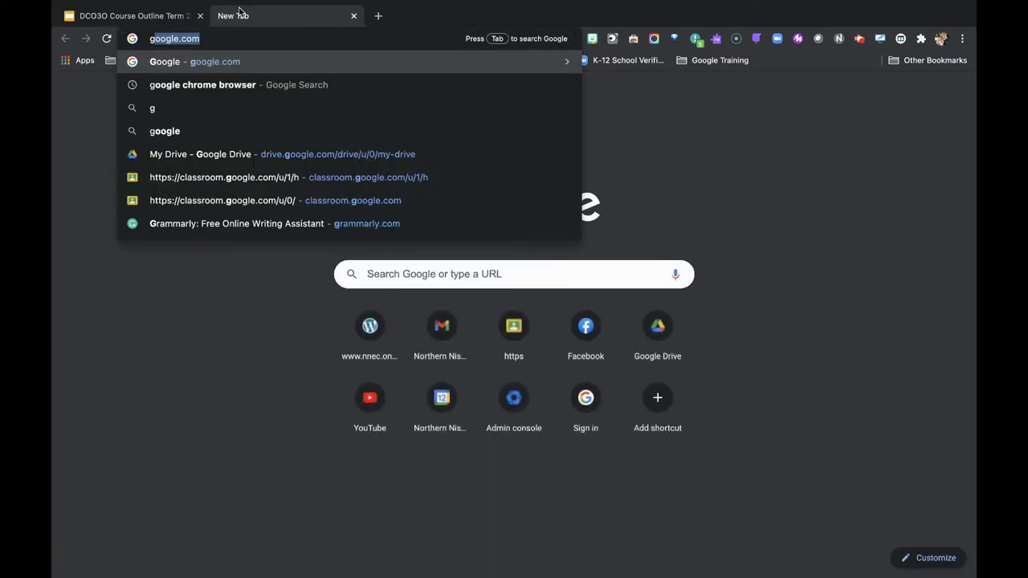
text(oogle)
key(Return)
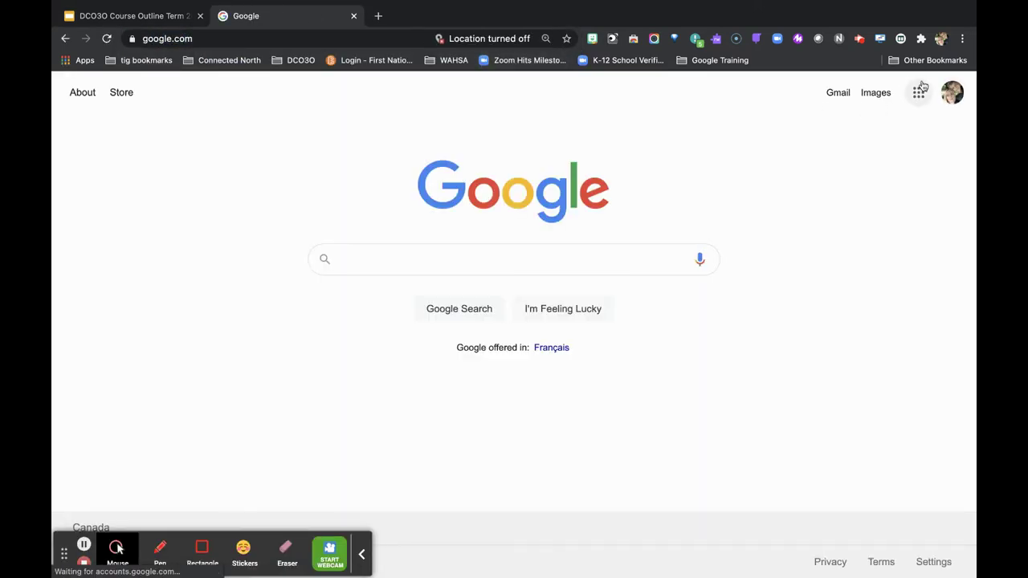
click(160, 551)
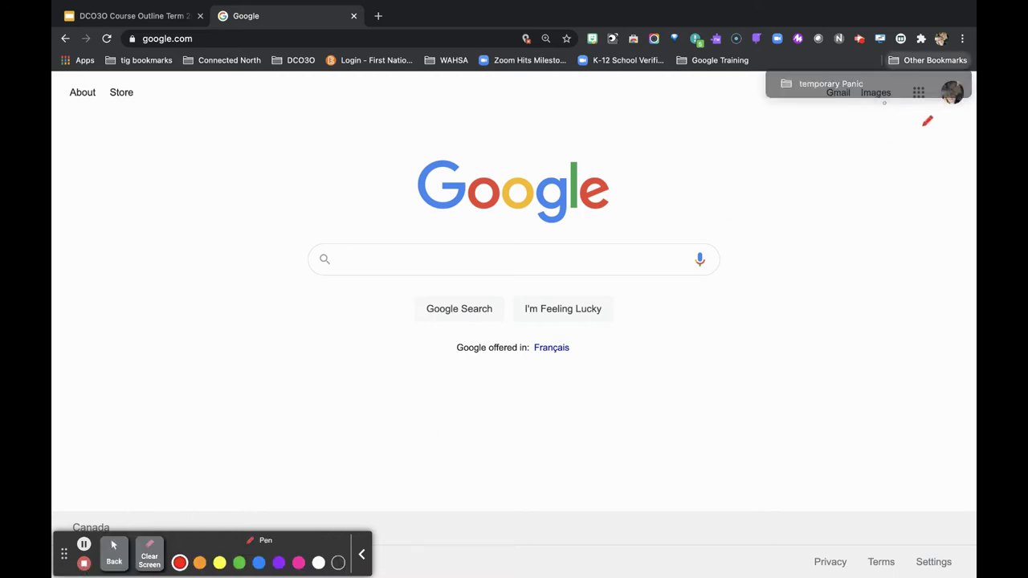
Circle the apps grid and profile picture in red, then erase the annotation.
drag(894, 90, 943, 69)
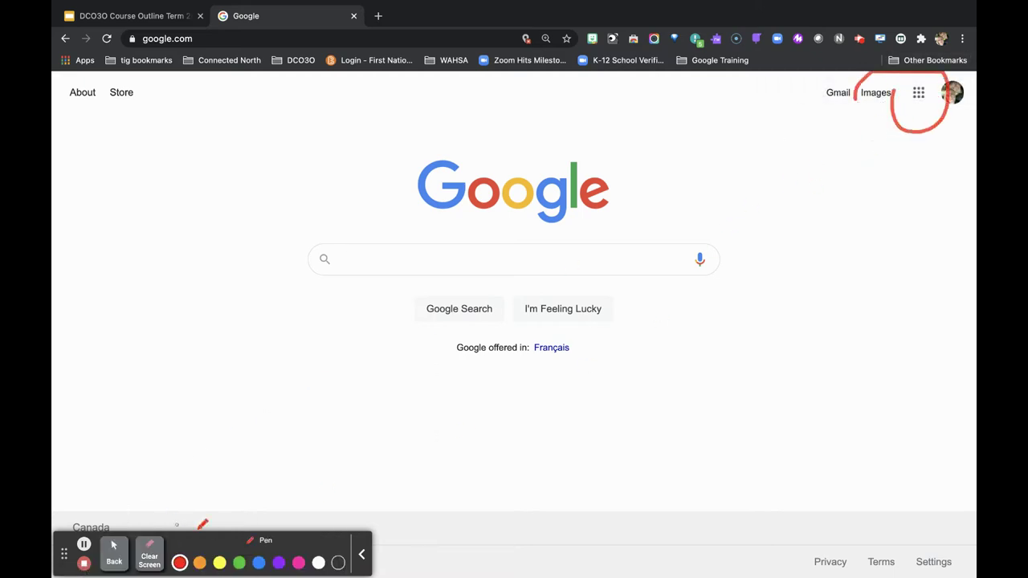
click(149, 554)
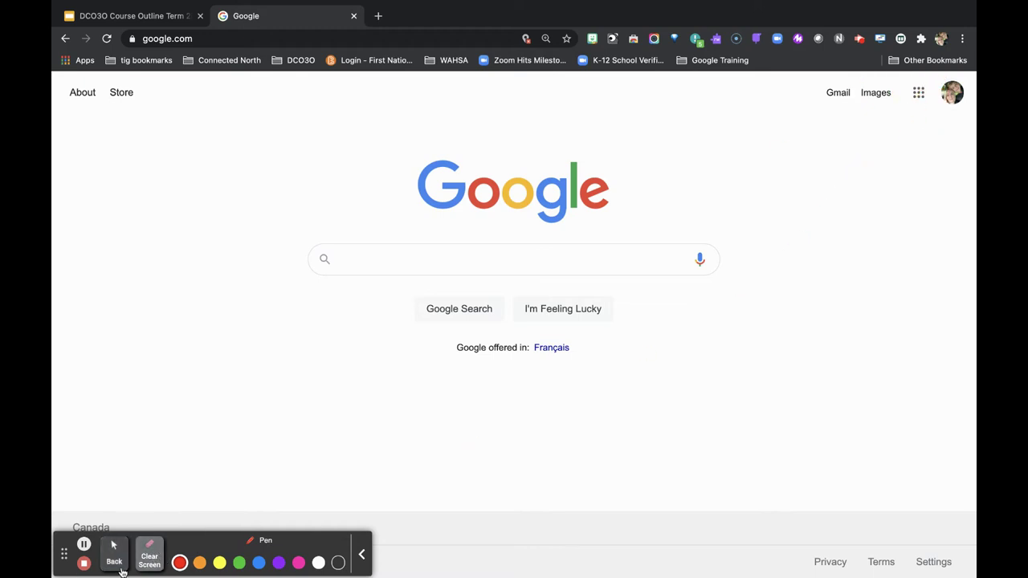
click(114, 552)
Launch Google Classroom from the apps launcher and open the DCO3O 2B 2021 class.
click(918, 93)
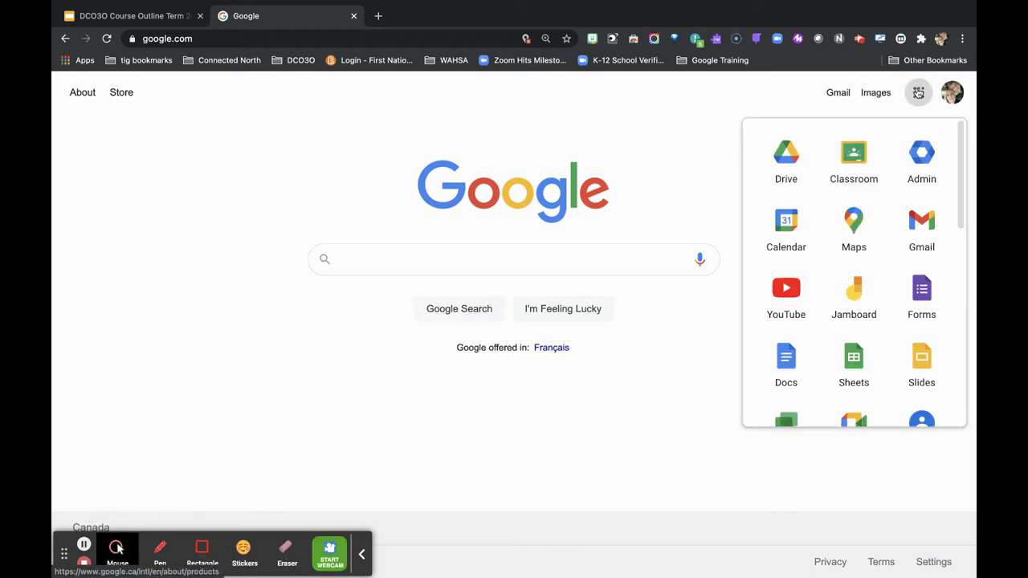
click(852, 158)
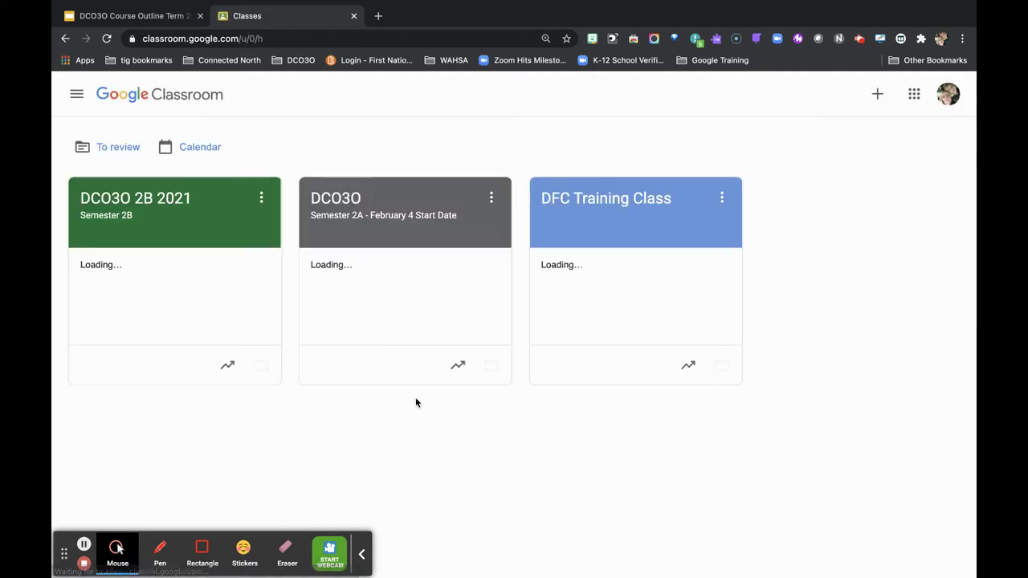
click(115, 207)
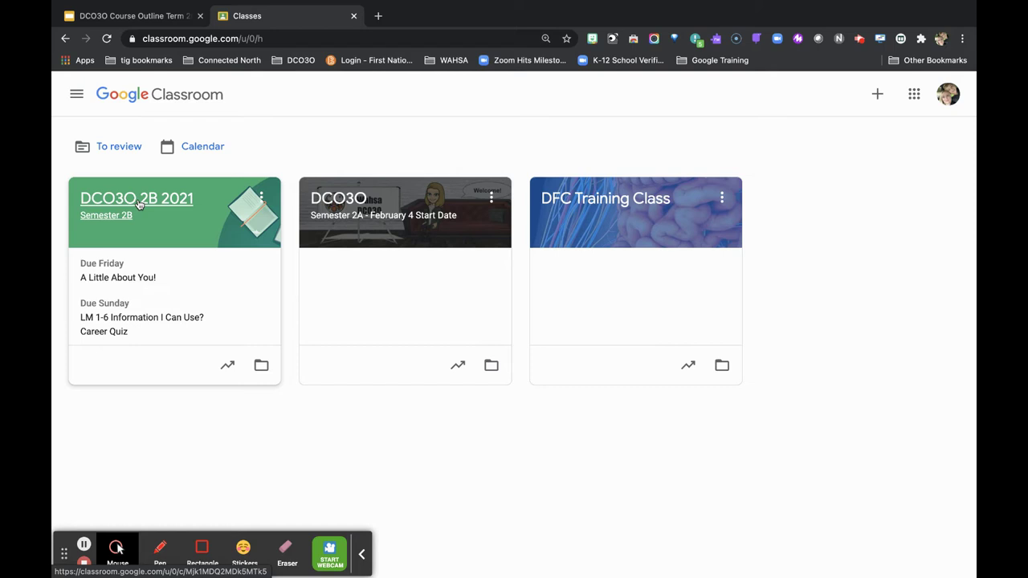
click(138, 204)
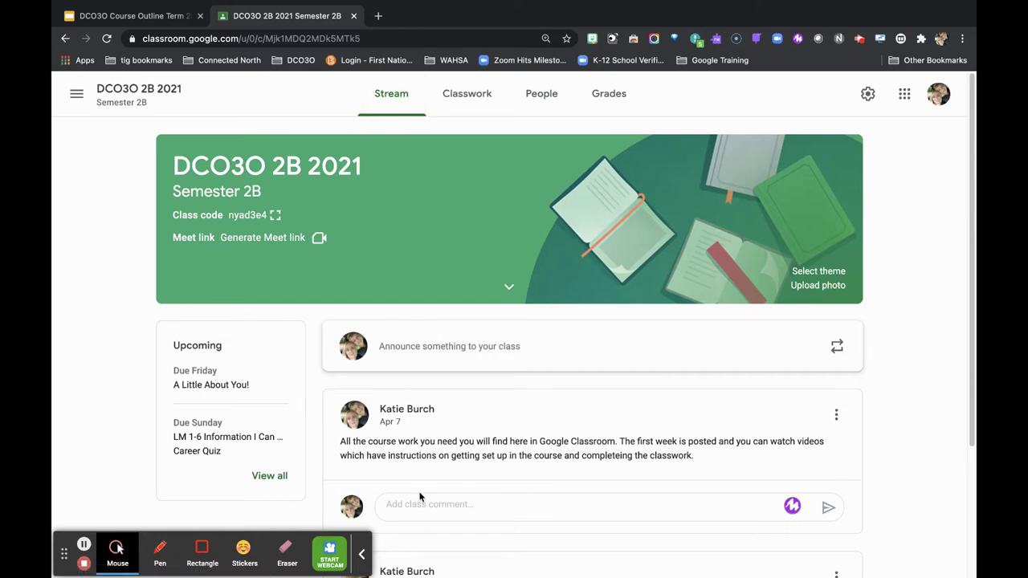
Delete the welcome announcement and the remaining announcement from the class stream.
scroll(419, 498, down, 3)
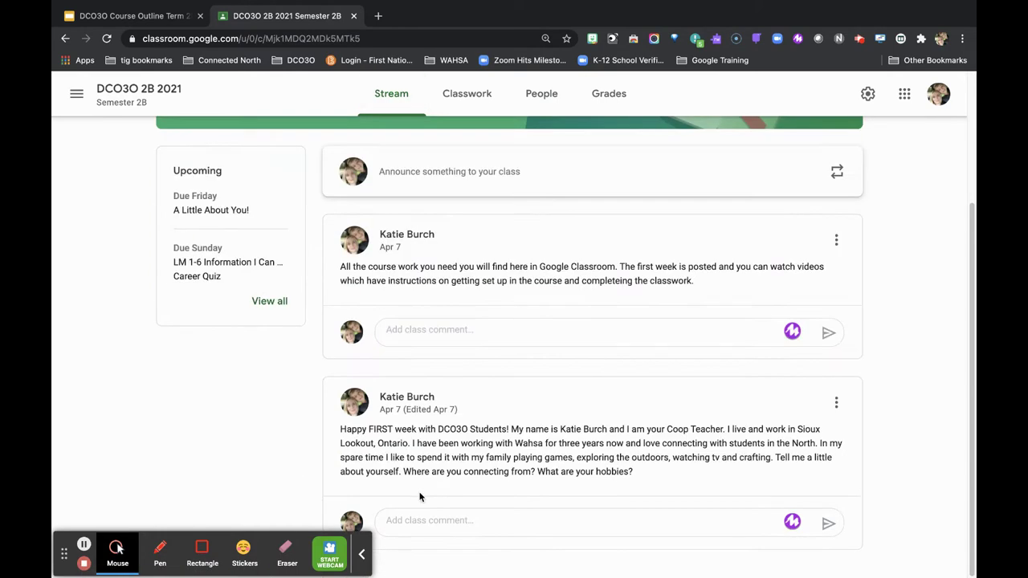
click(836, 404)
click(812, 475)
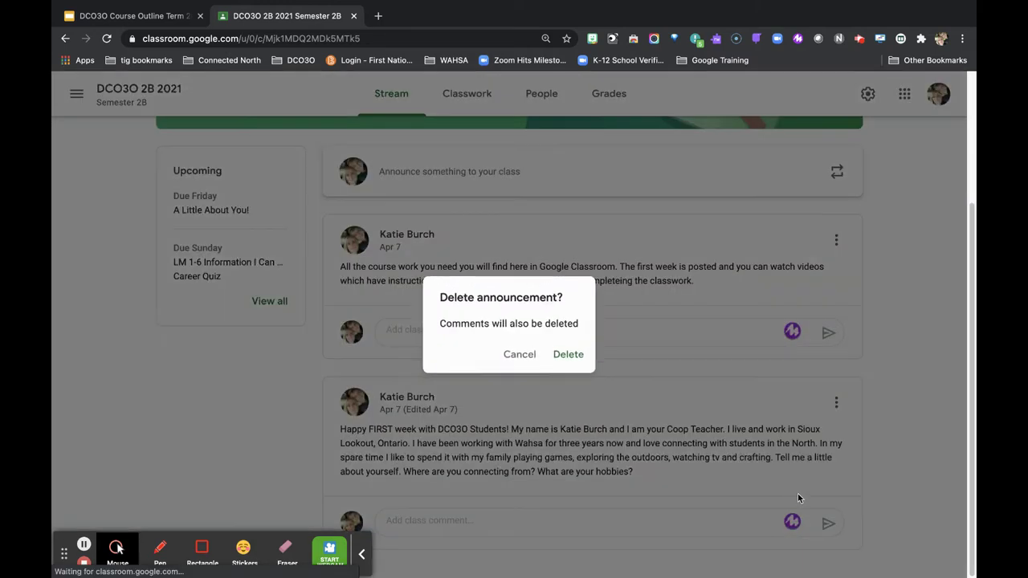
click(572, 355)
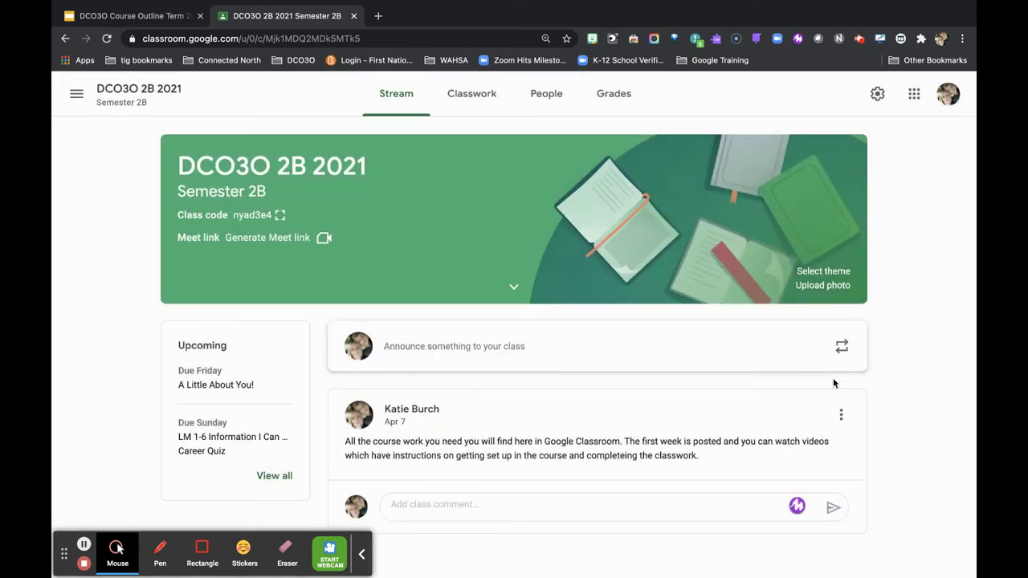
click(840, 415)
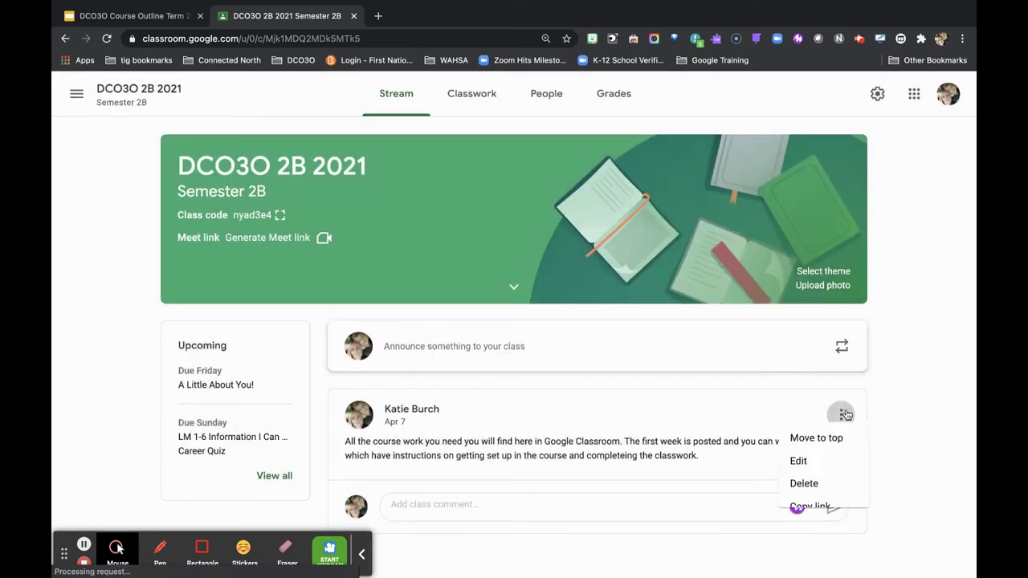
click(810, 491)
click(571, 356)
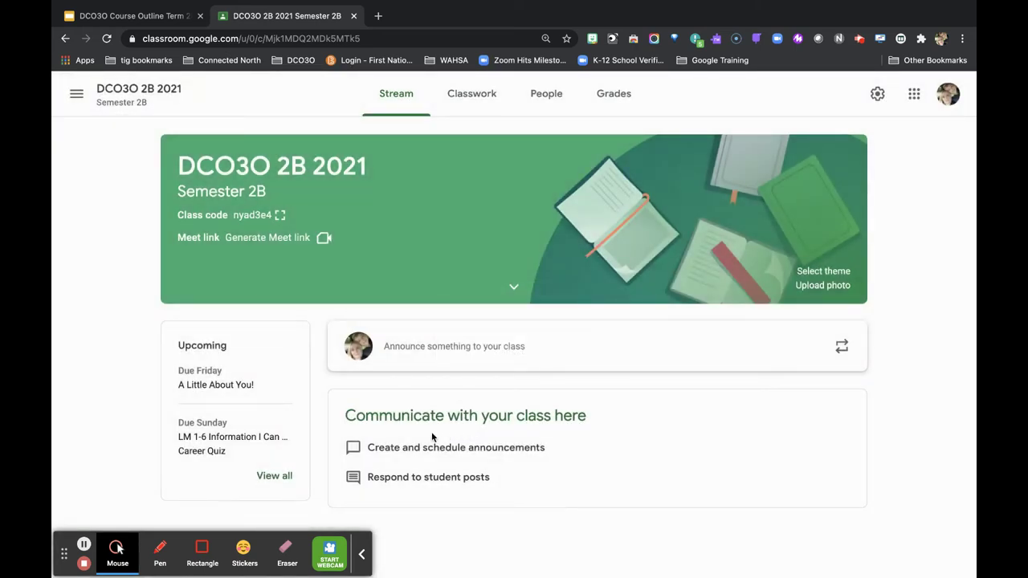
click(479, 93)
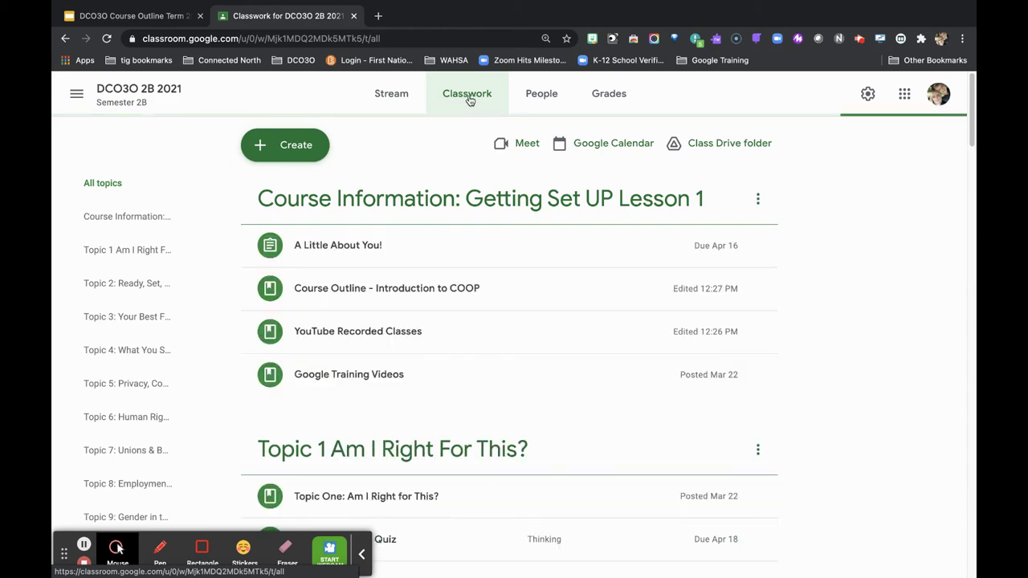
Browse Classwork, the People list and gradebook, then return to Classwork and the slide deck.
scroll(489, 301, down, 9)
scroll(489, 301, down, 5)
scroll(490, 302, up, 14)
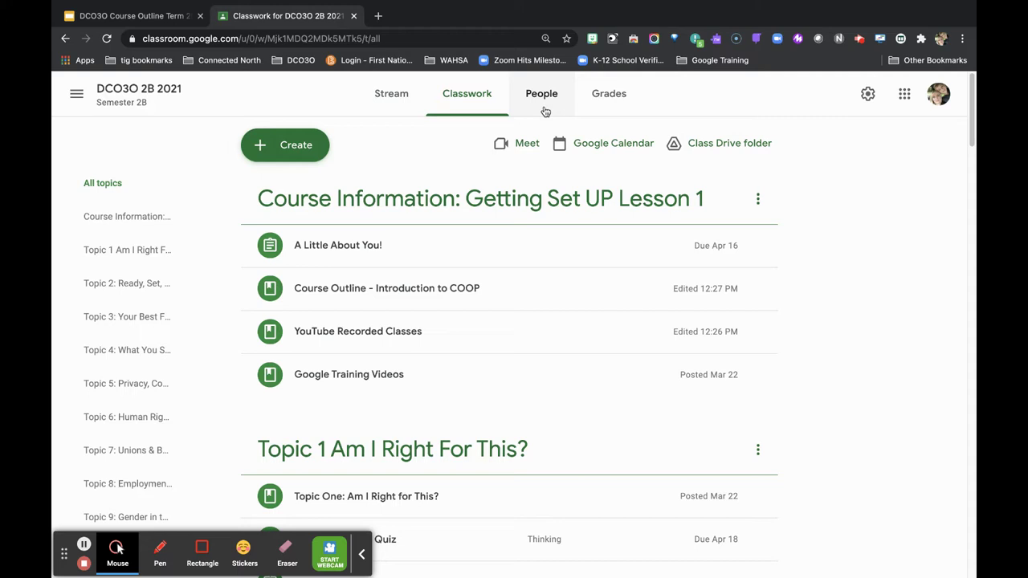
click(543, 103)
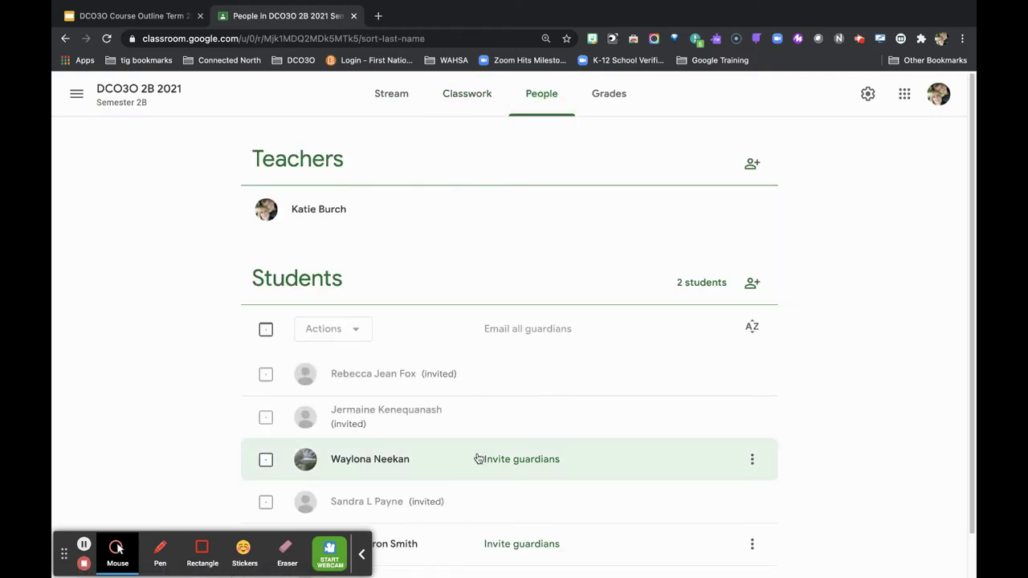
click(594, 94)
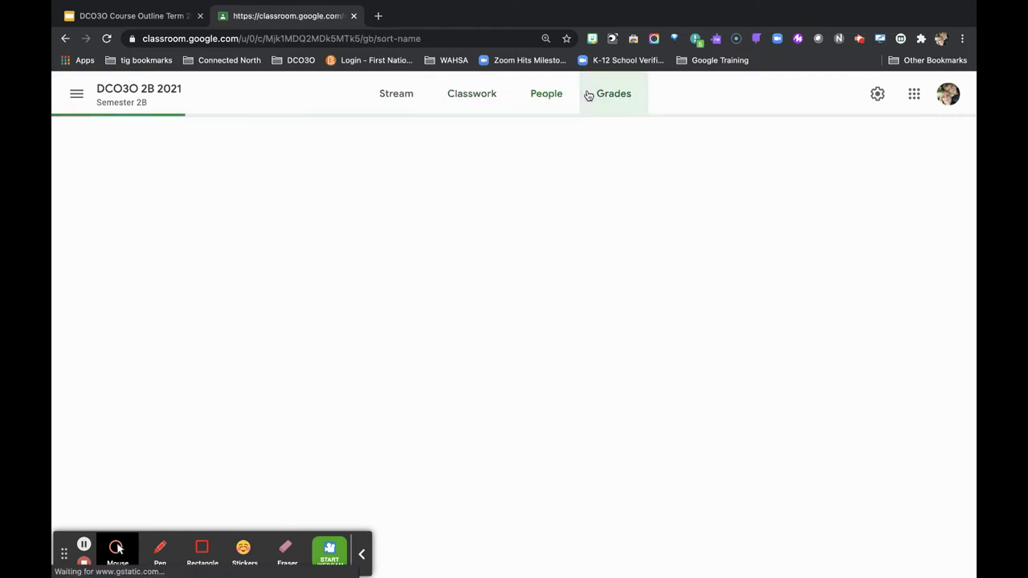
click(531, 107)
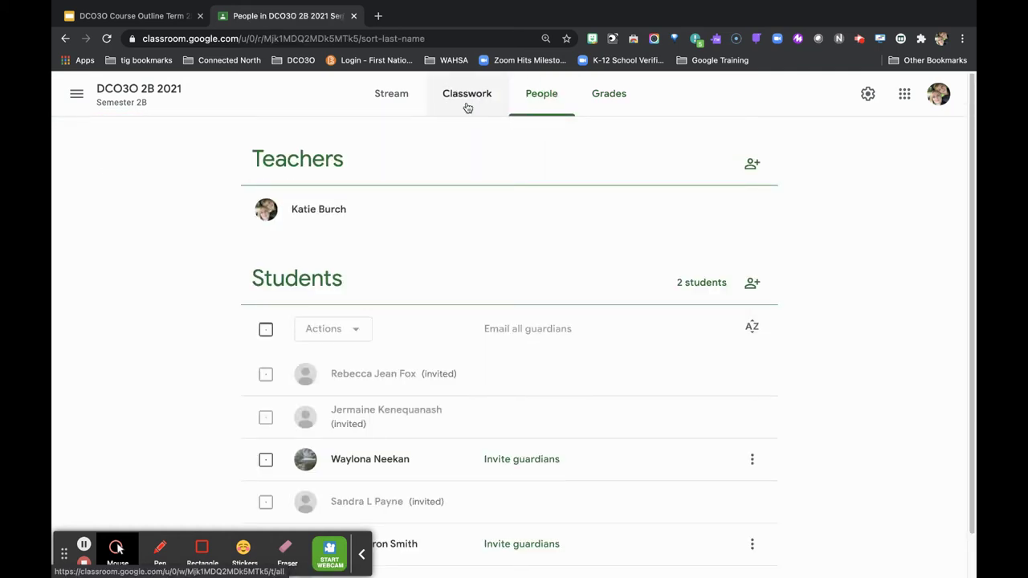
click(467, 97)
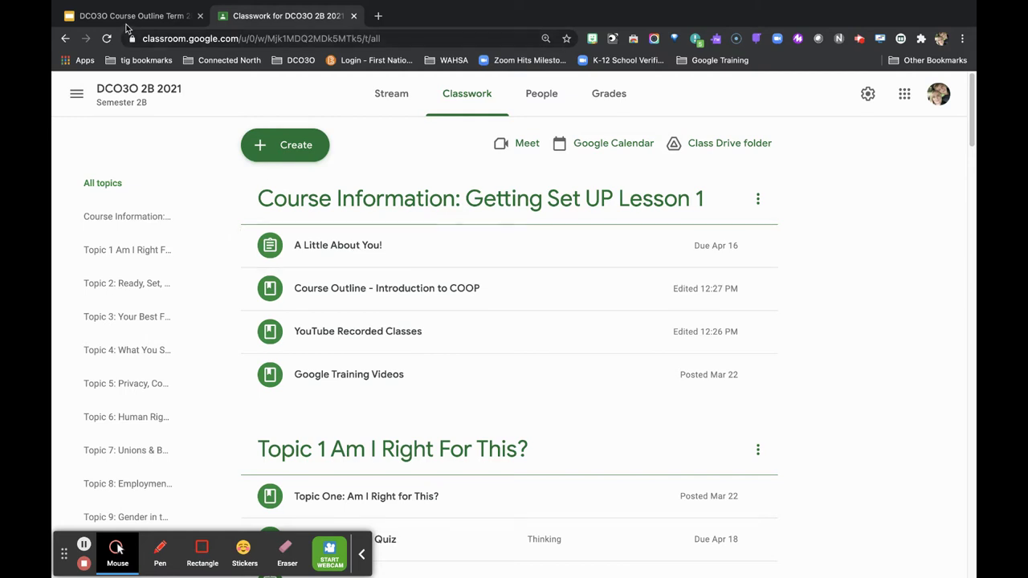
click(129, 15)
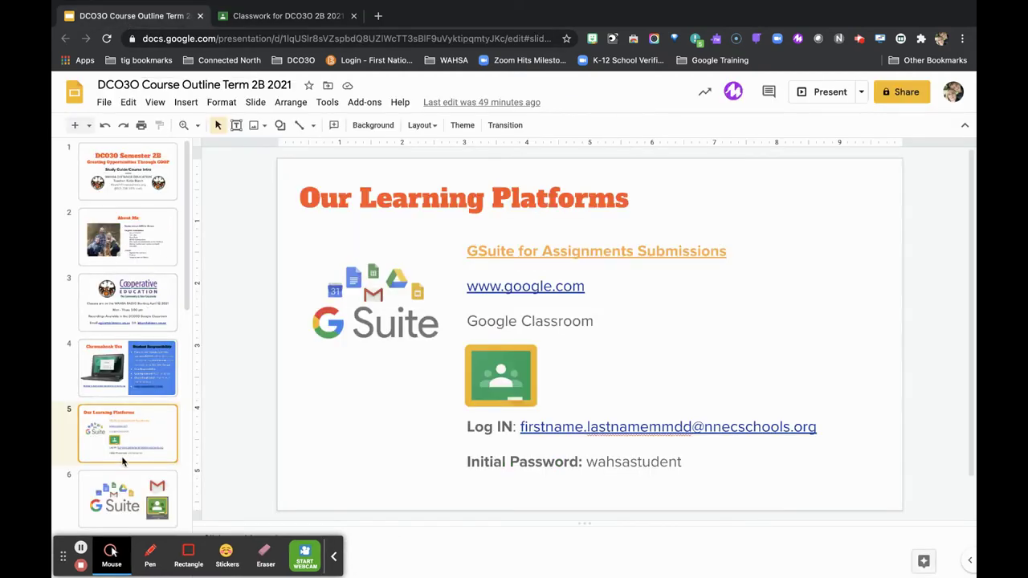
Step through the About Me, Our Learning Platforms and G Suite slides, then insert a new slide after G Suite.
click(128, 252)
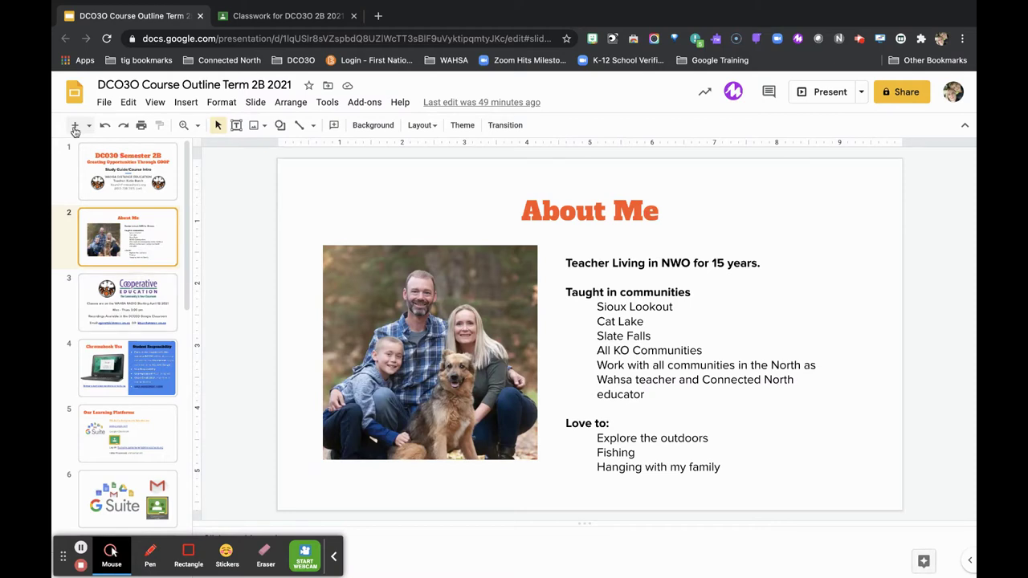
click(134, 456)
click(119, 496)
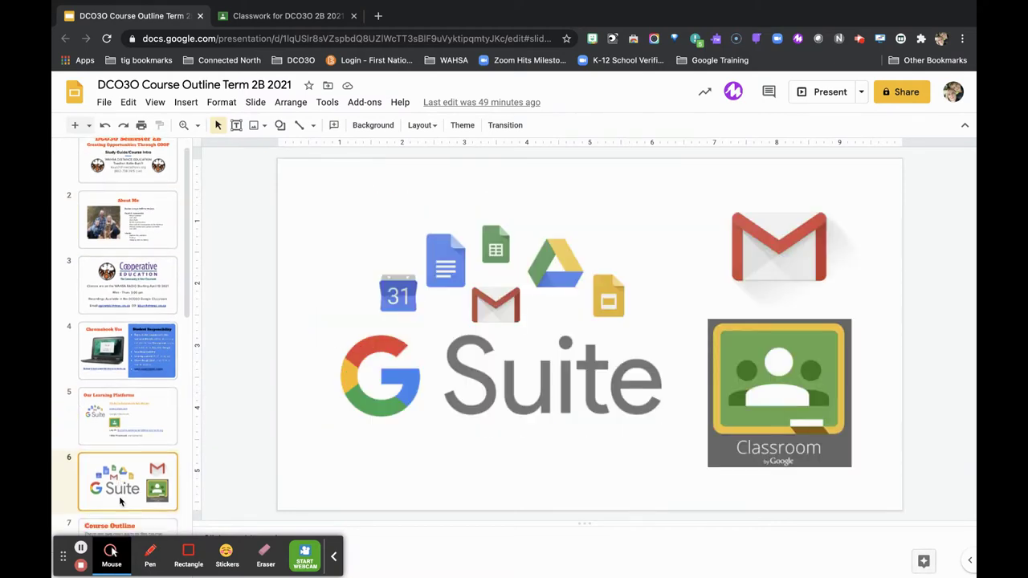
scroll(119, 495, down, 2)
click(75, 124)
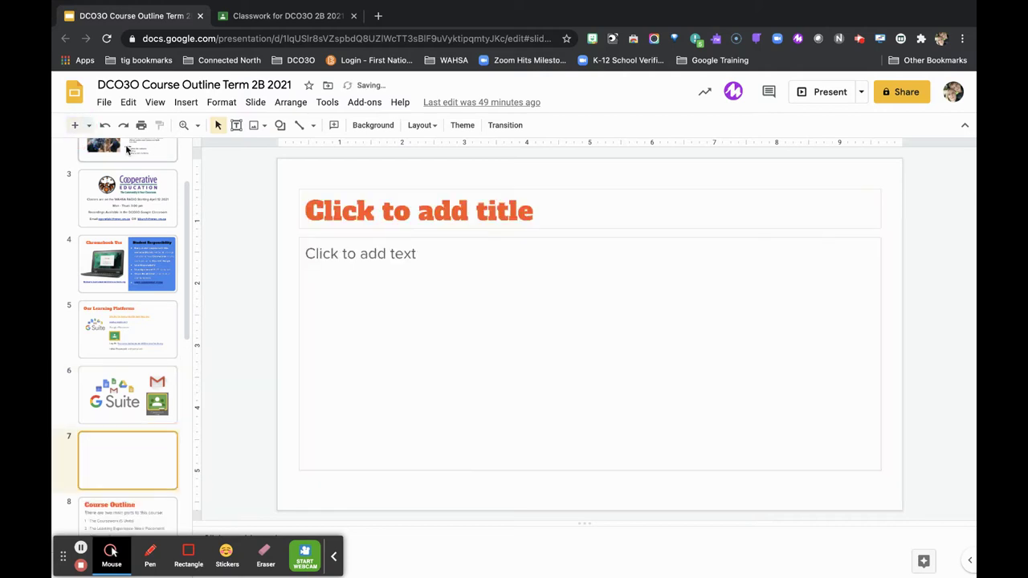
Title the new slide 'Task One' and write the first step, 'Log into your school account'.
click(385, 210)
text(Task One)
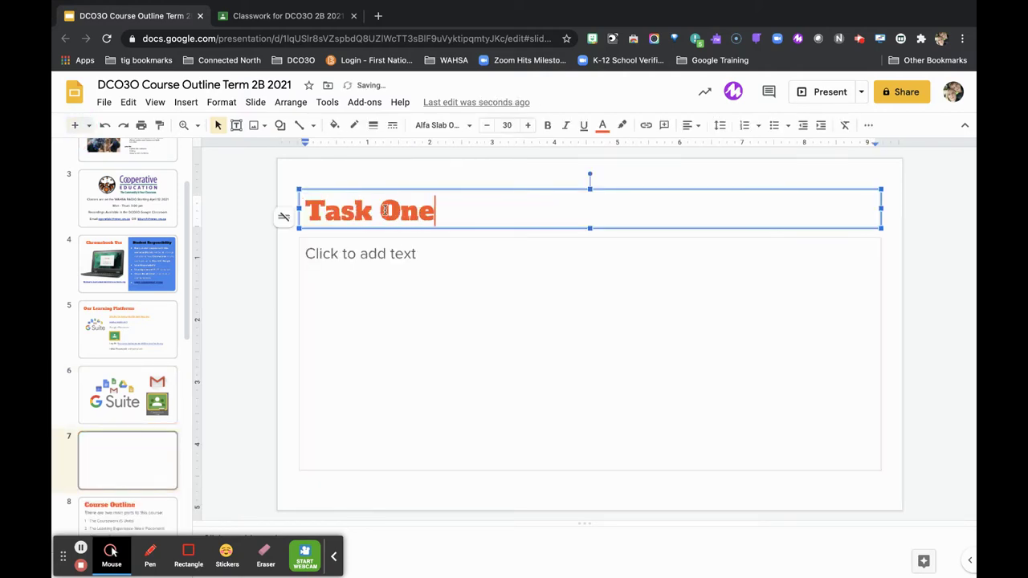
click(329, 294)
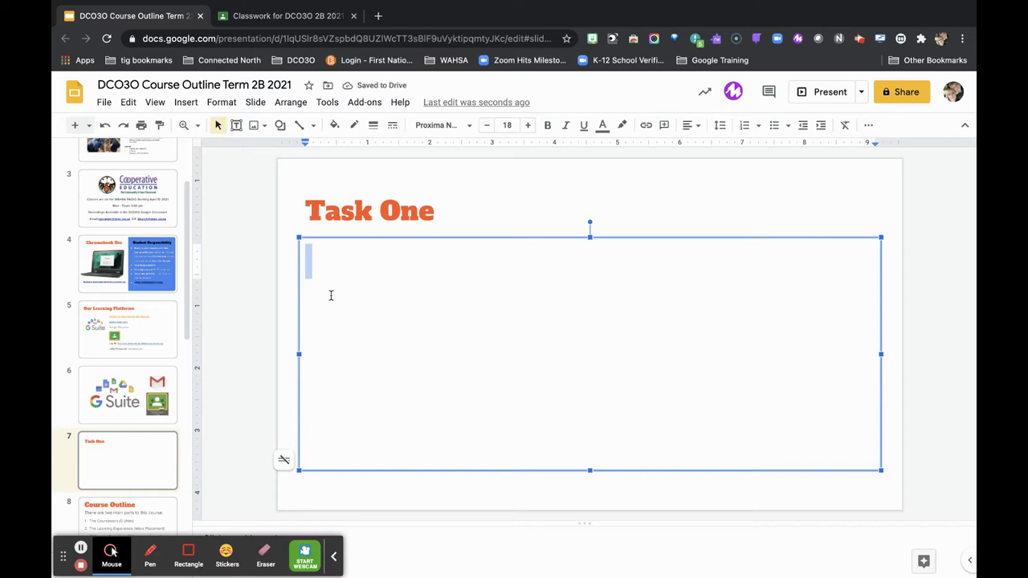
text(Joi)
text(Log)
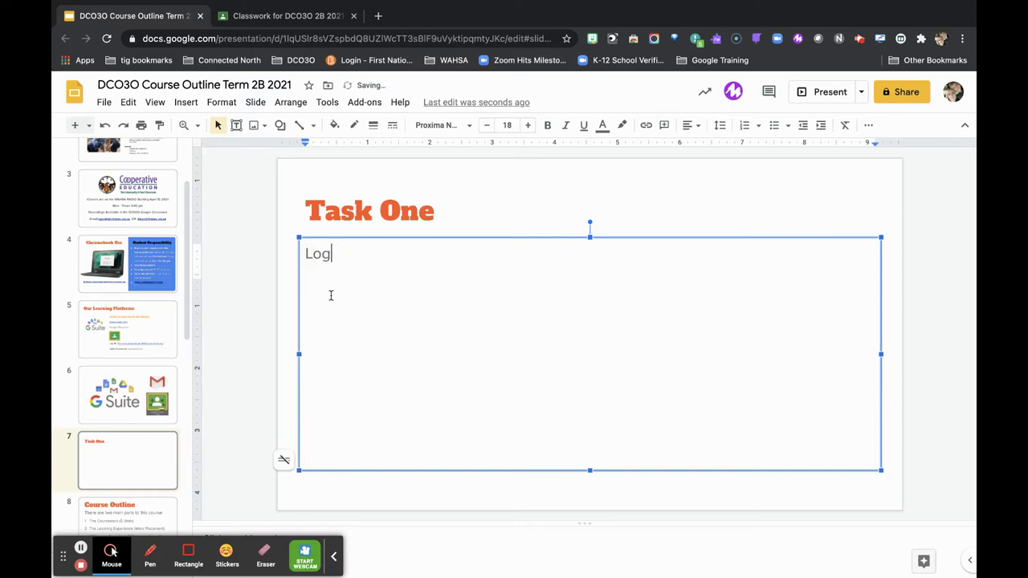
text( Into your nnec)
text(schools a)
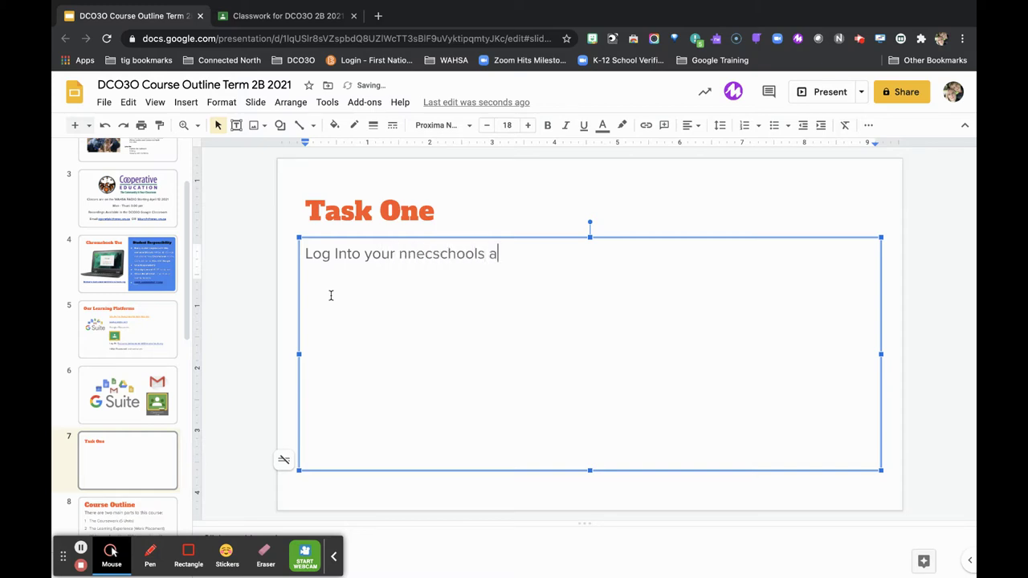
text(ccount)
Add the steps 'Go to Google Classroom' and 'Classwork Tab' on new lines.
key(Return)
text(Log)
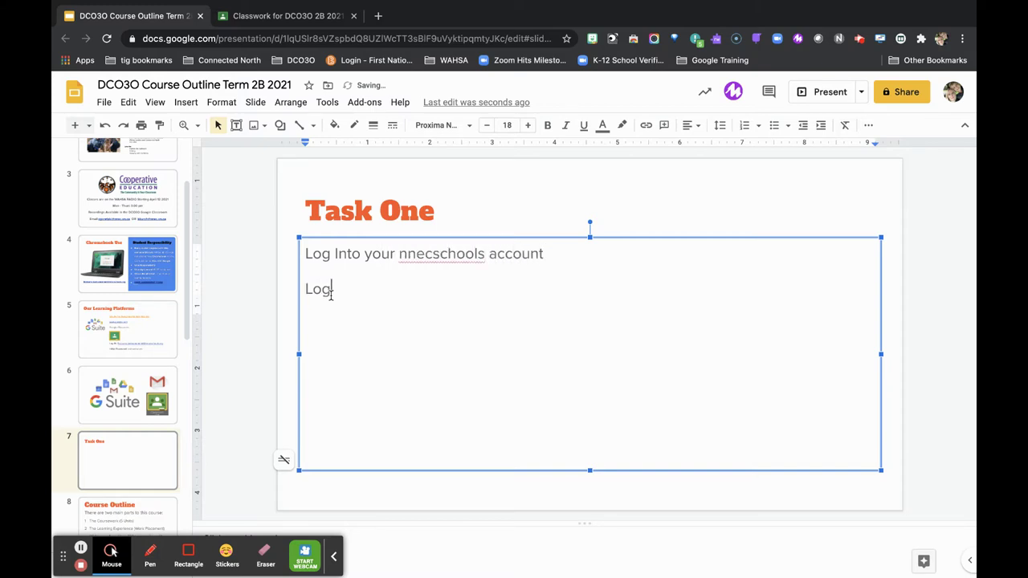
key(BackSpace)
key(BackSpace)
key(BackSpace)
text(Got)
key(BackSpace)
text(to )
text(Google Classroo)
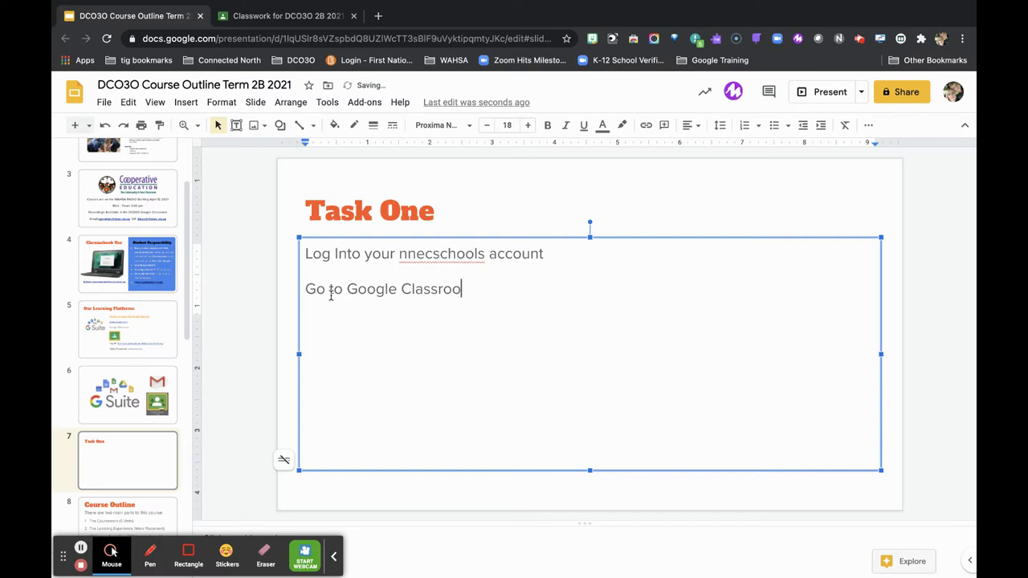
text(m)
key(Return)
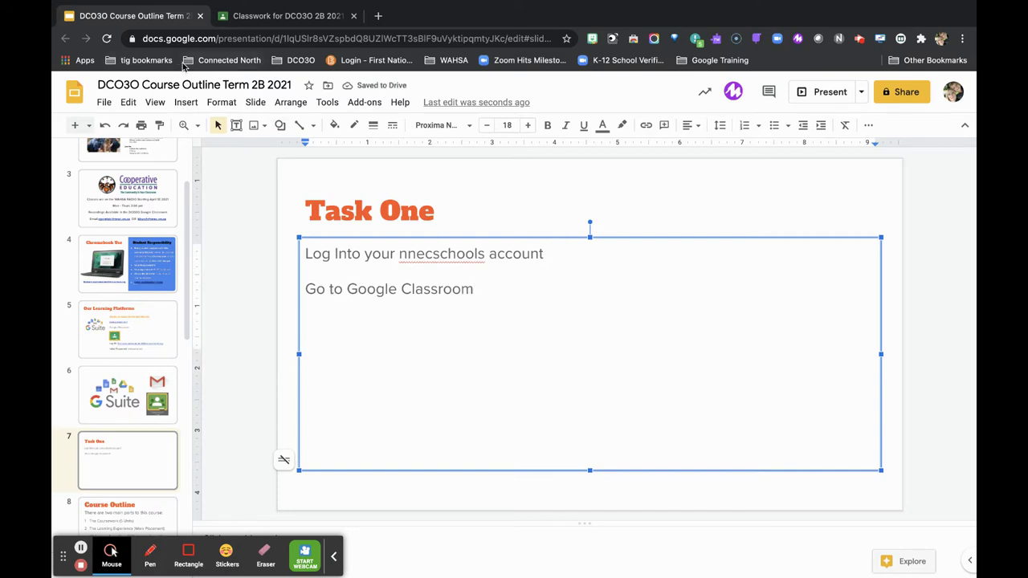
text(Class)
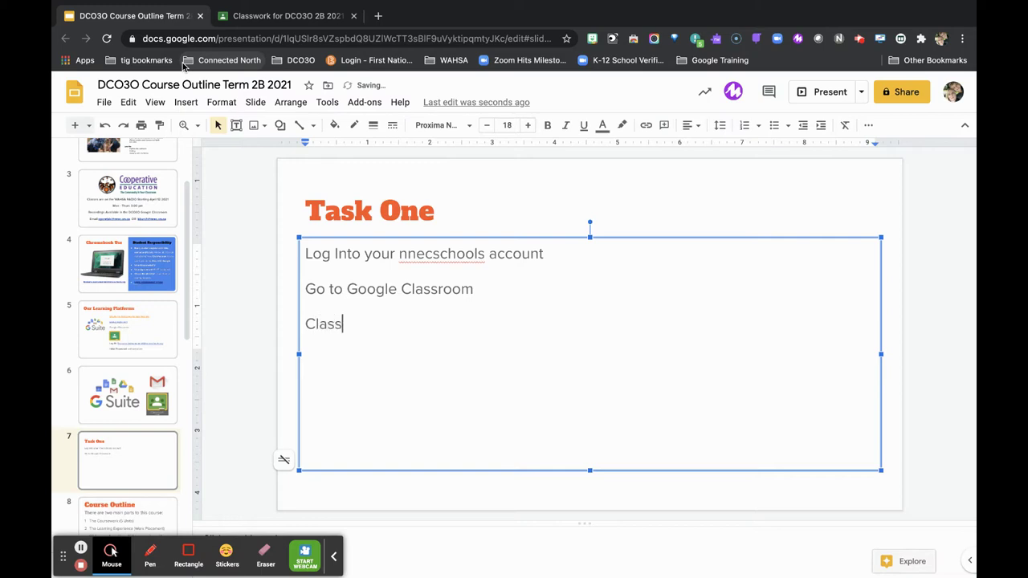
text(word)
key(BackSpace)
text(k Ta)
text(b)
key(Return)
Add a fourth step to find the assignment titled 'A Little About You', capitalising the A.
click(245, 17)
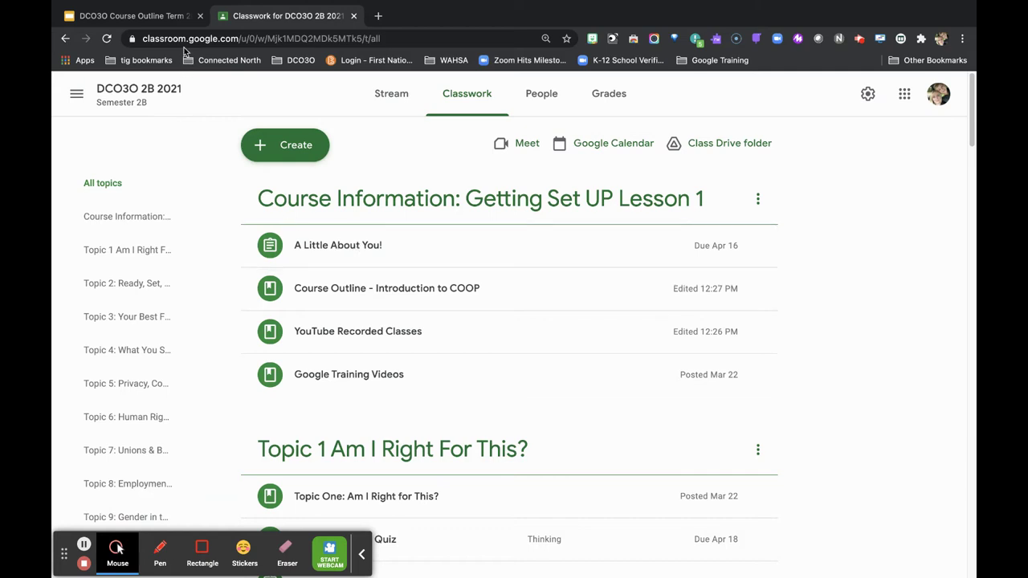
click(132, 17)
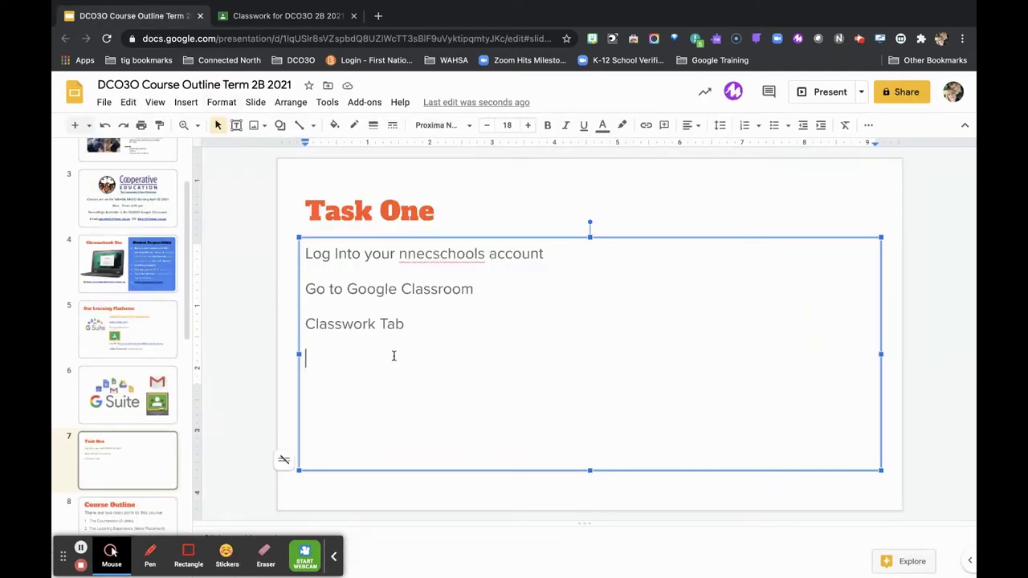
text(On the C)
text(Coursework)
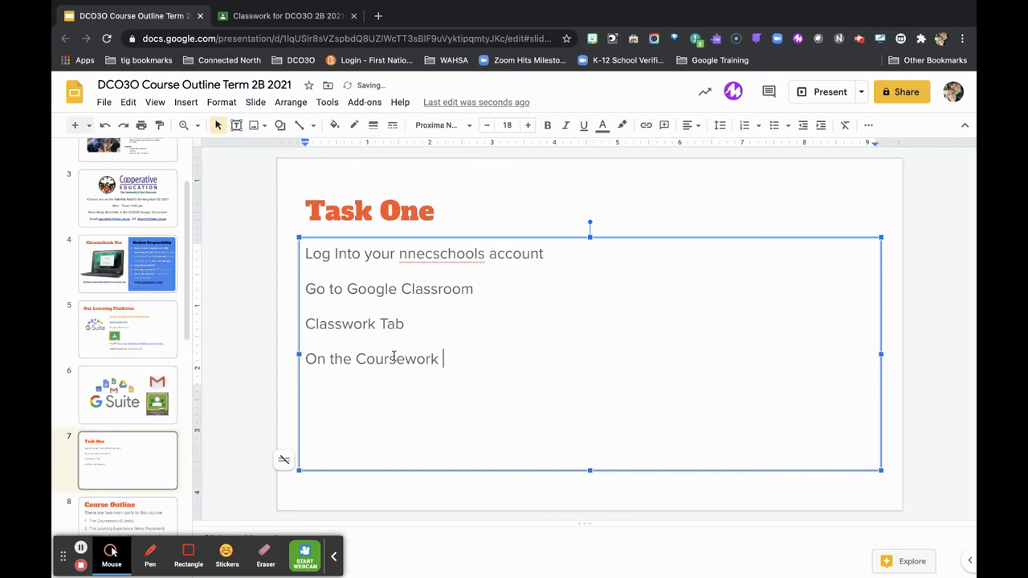
text( find the)
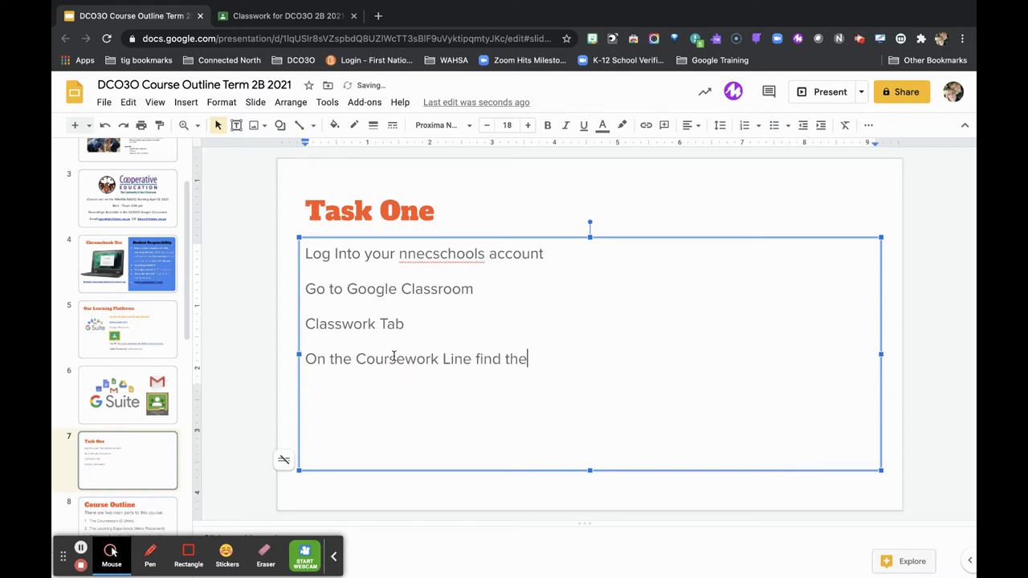
text(ssignment “)
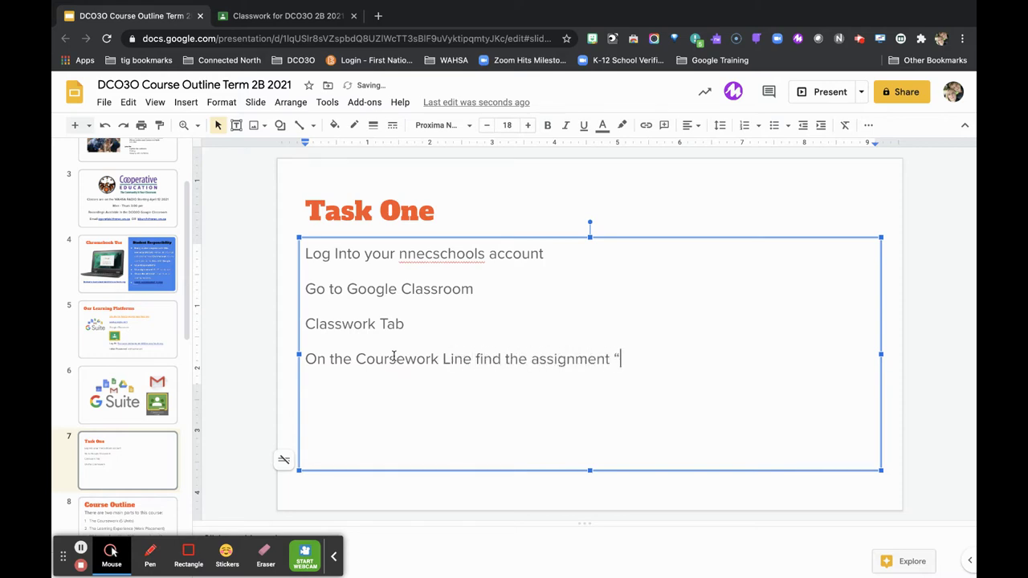
text(itt)
text(le Abo)
text(u")
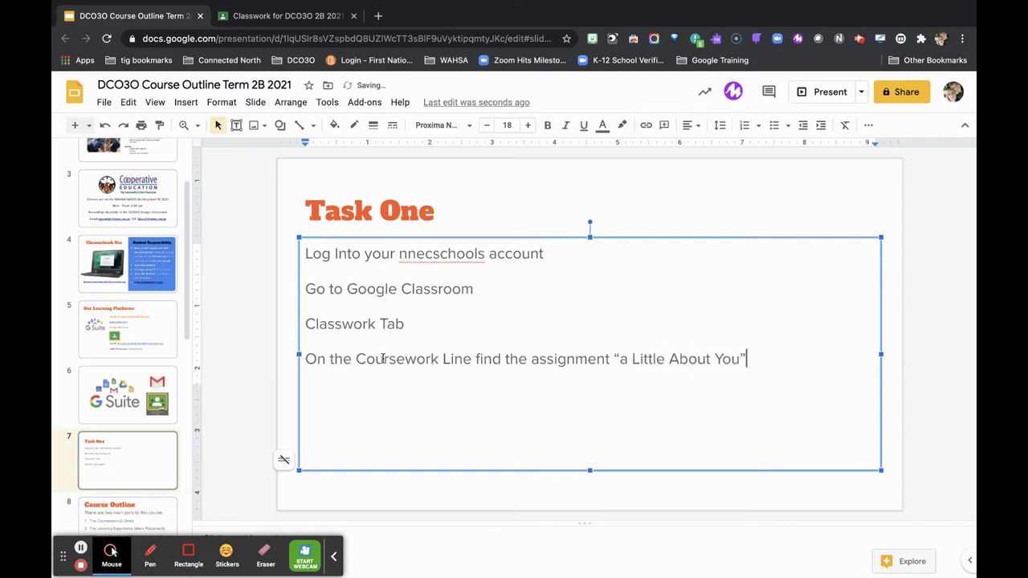
click(626, 359)
key(BackSpace)
text(A)
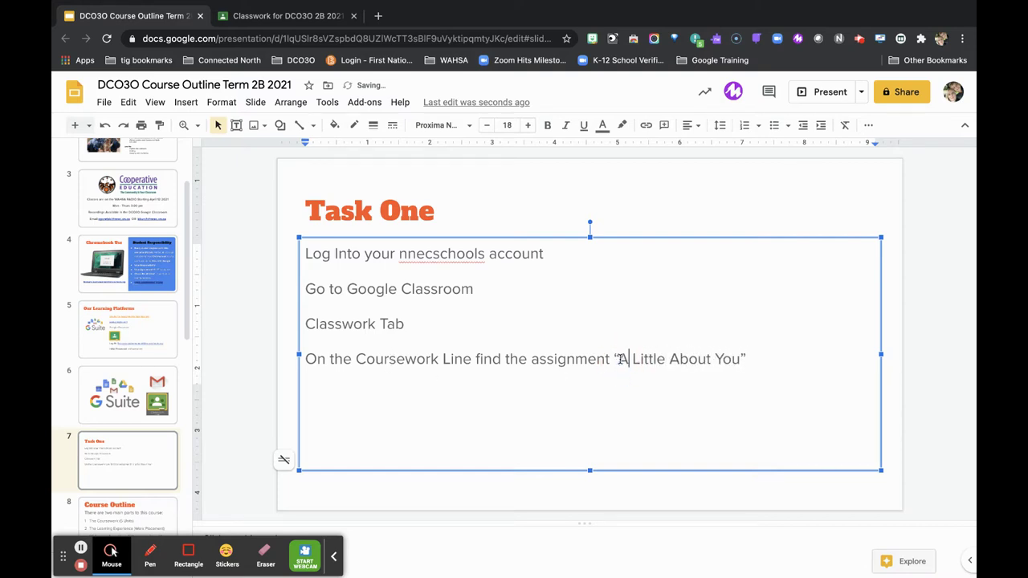
click(286, 16)
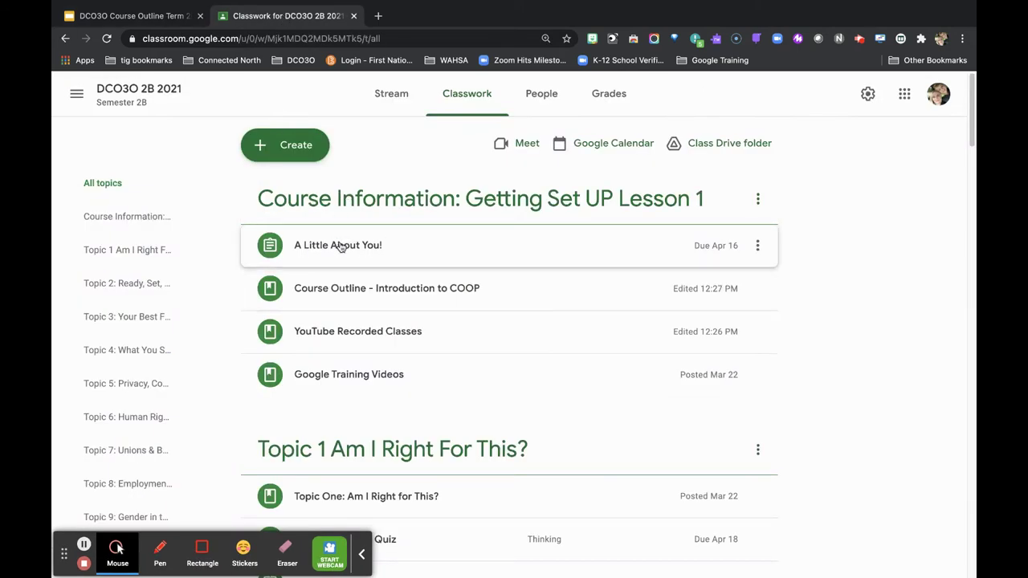
Expand the A Little About You assignment, view its student work, then return to Classwork.
click(341, 247)
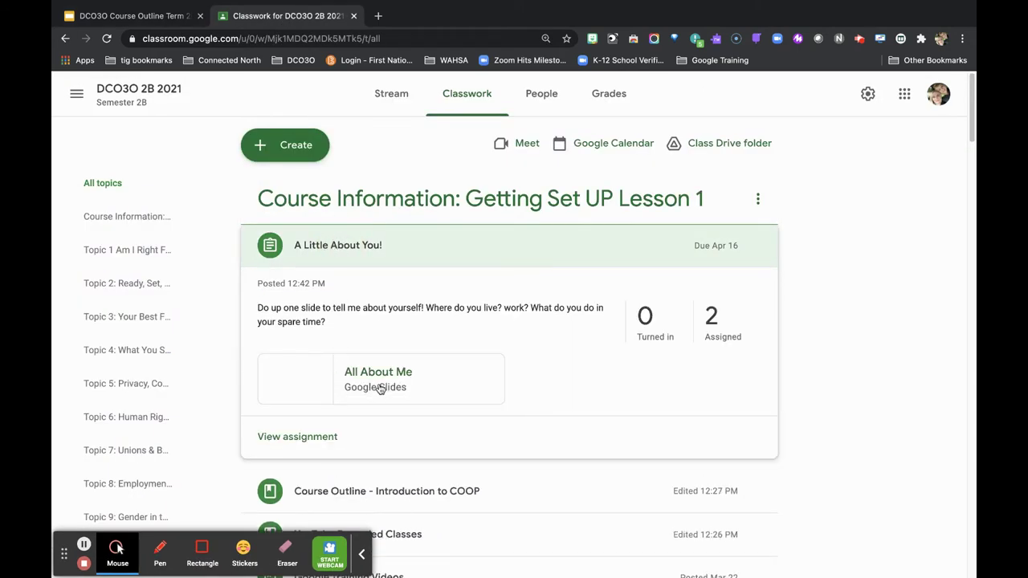
click(307, 438)
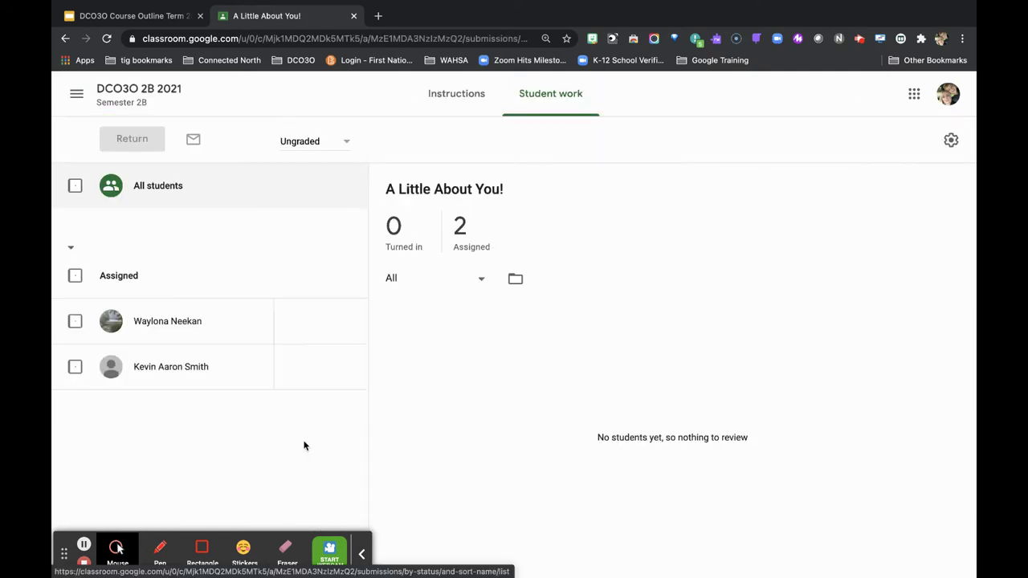
click(67, 42)
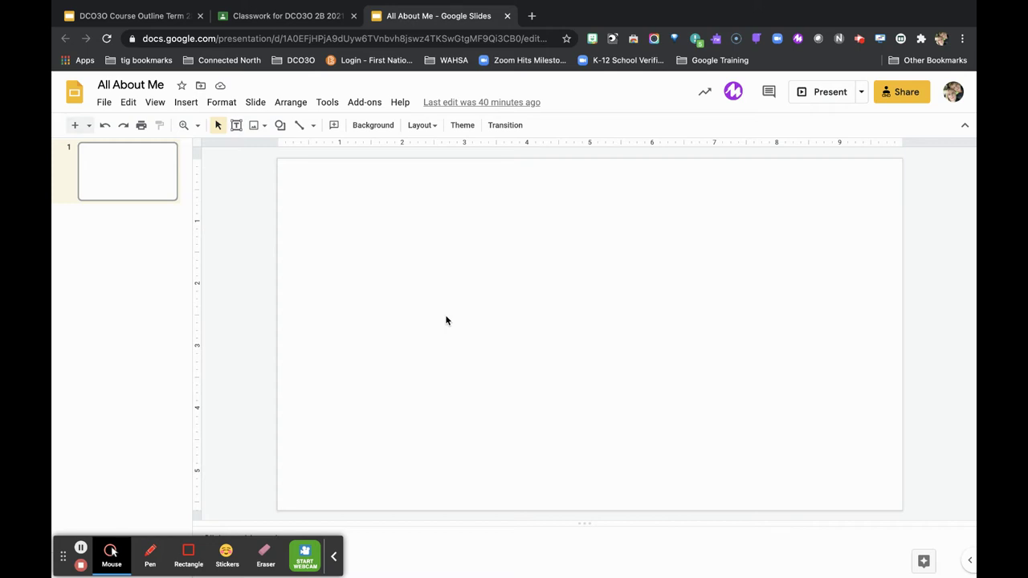
Move between the deck and Classroom, and collapse the A Little About You assignment.
click(232, 16)
click(135, 17)
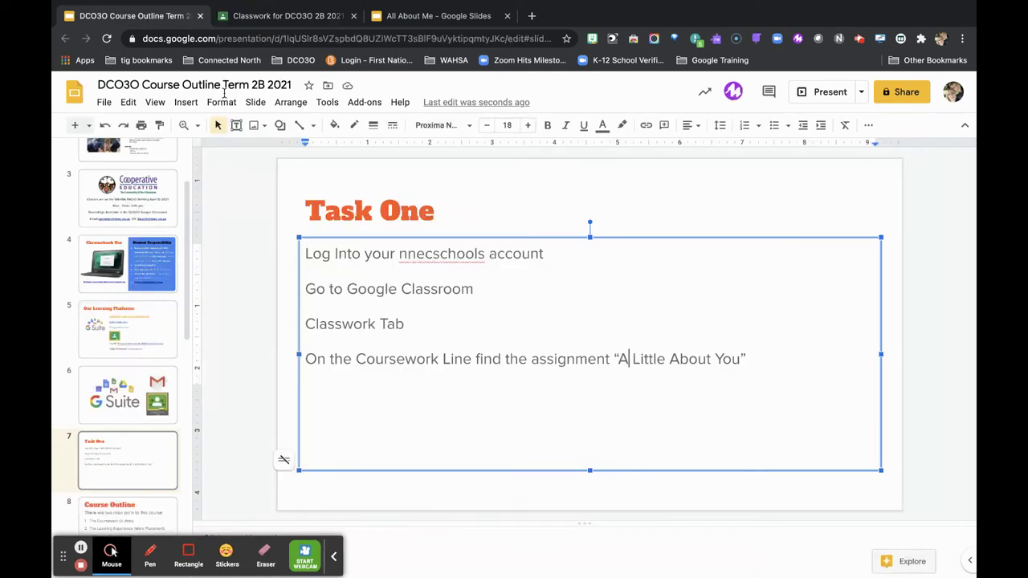
scroll(128, 337, up, 3)
scroll(123, 239, up, 2)
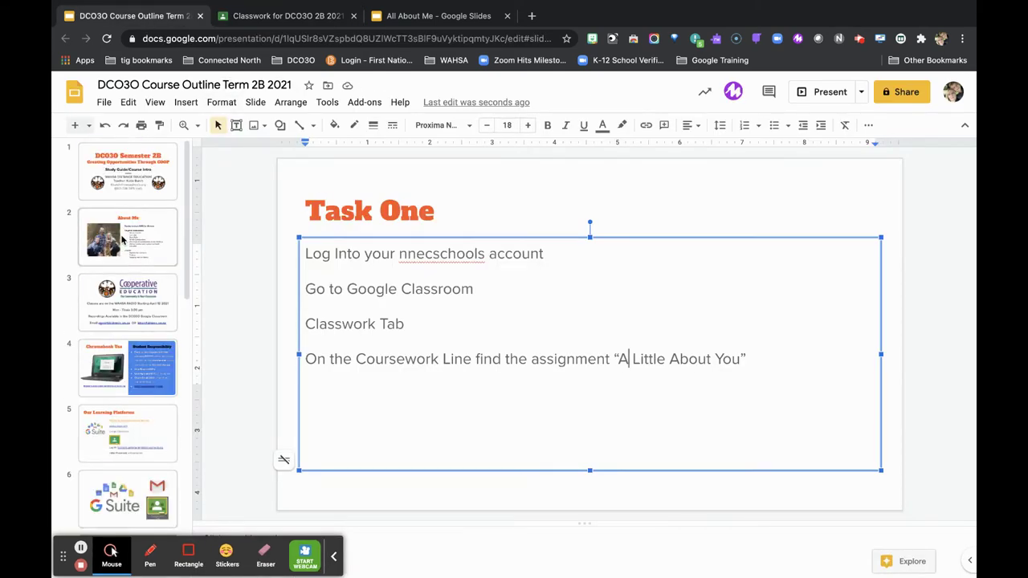
click(123, 239)
click(293, 19)
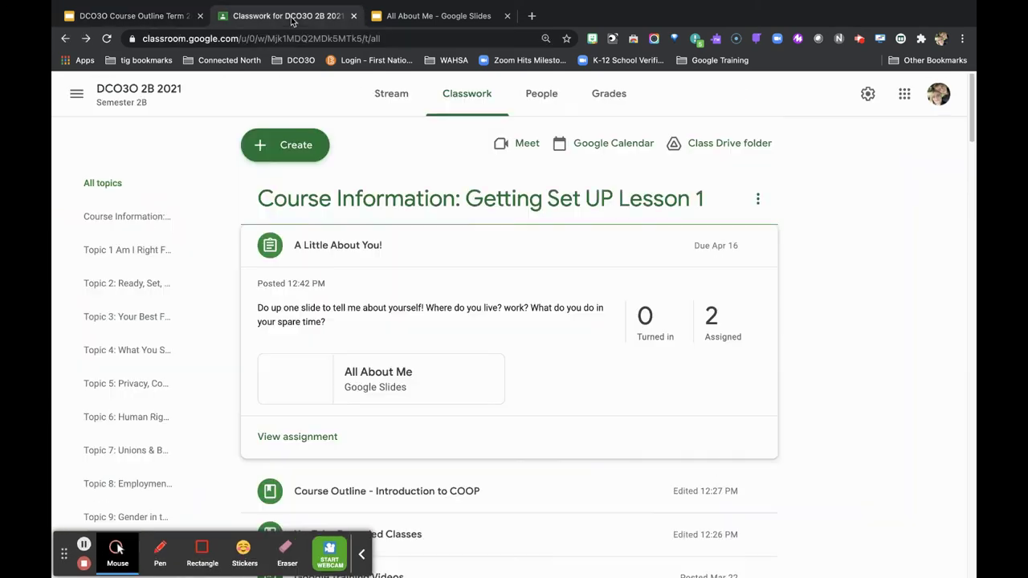
mouse_move(498, 278)
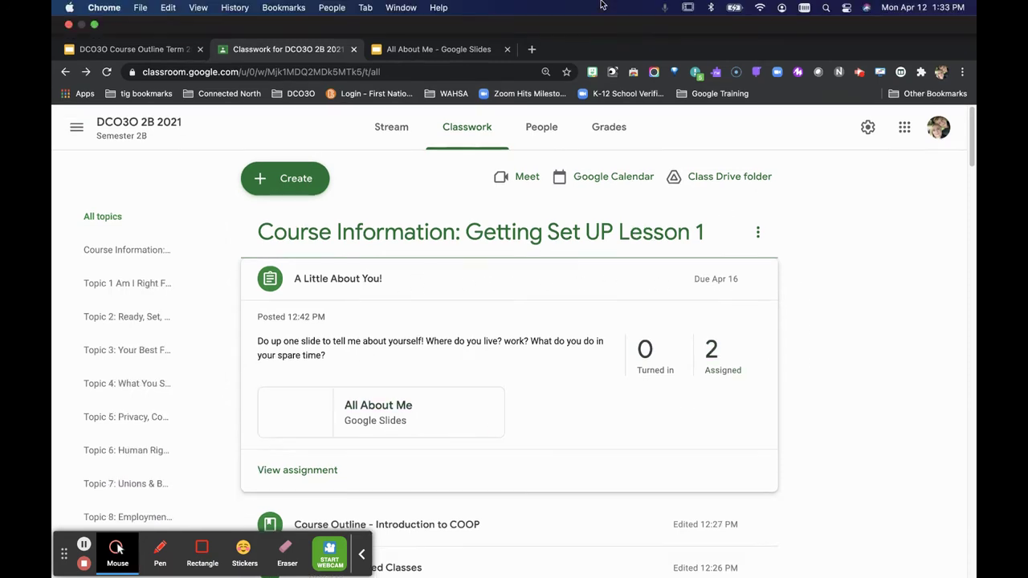
click(858, 73)
click(859, 73)
click(337, 254)
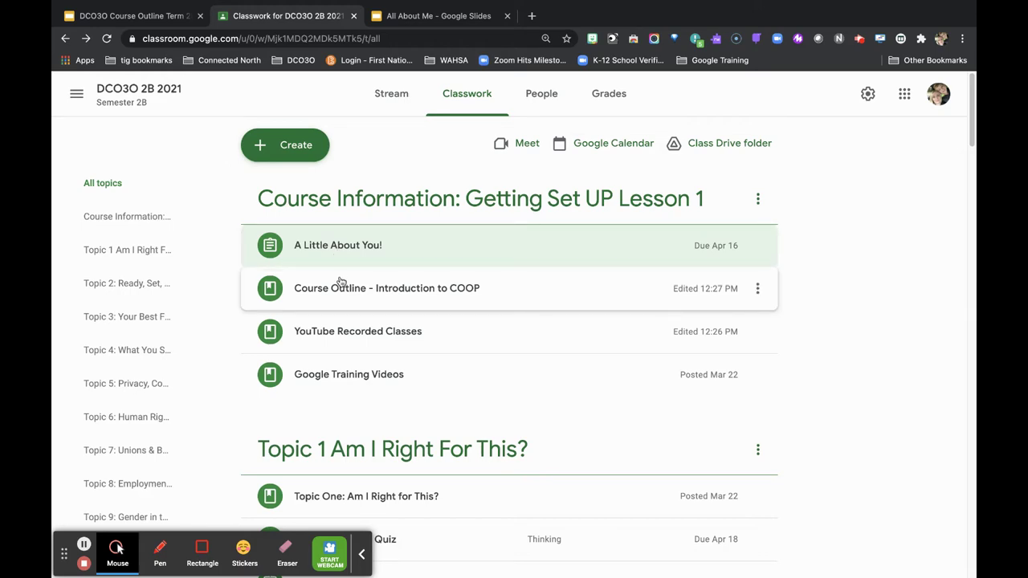
Back in the deck, step past the G Suite slide to the Course Outline slide.
click(127, 16)
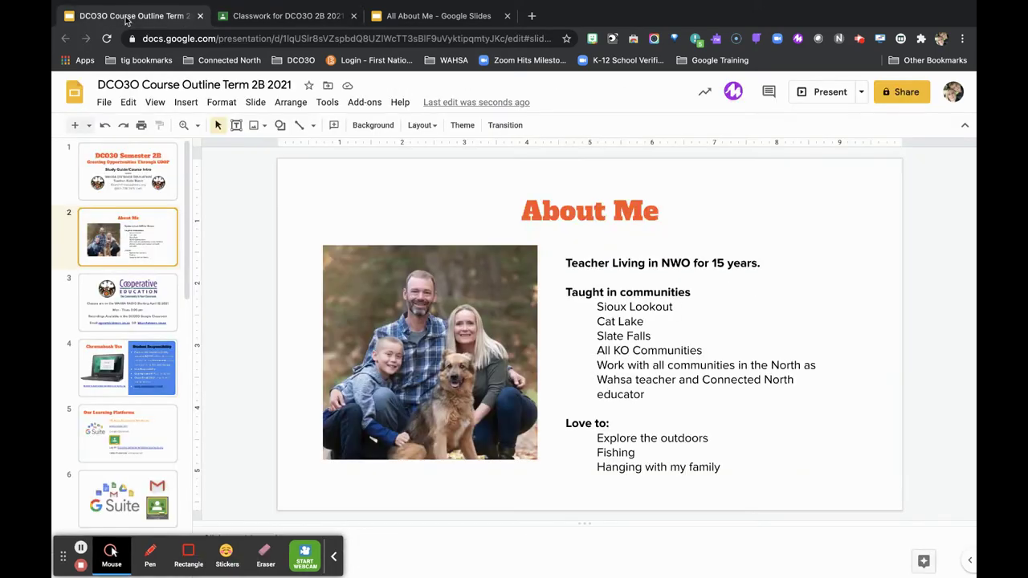
click(101, 325)
click(121, 370)
click(121, 434)
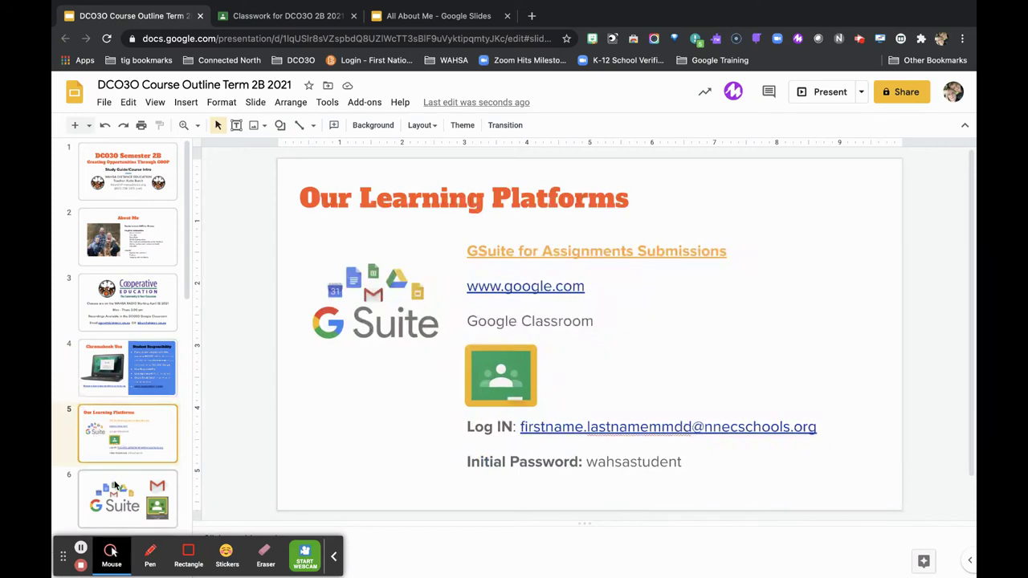
click(132, 494)
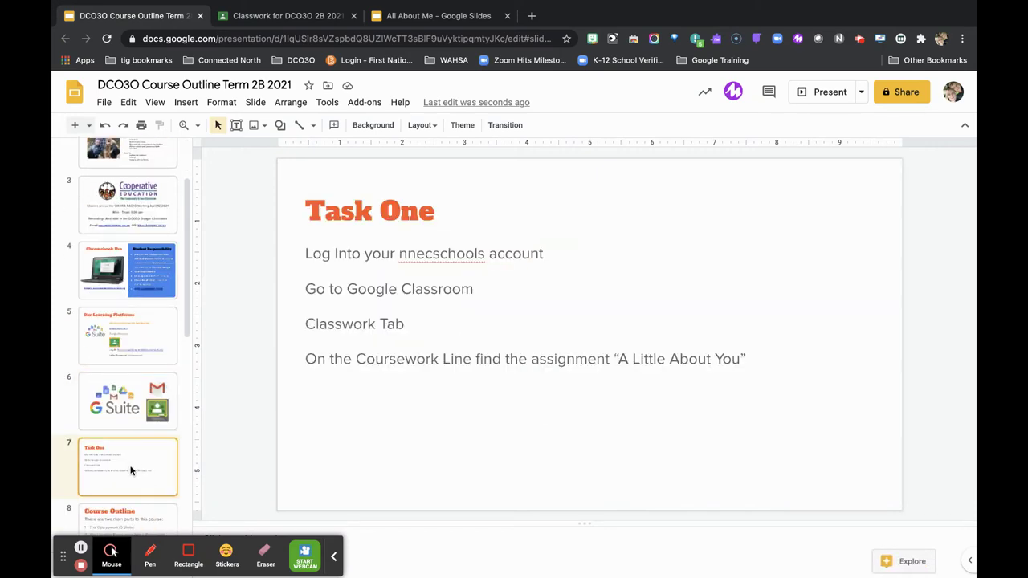
scroll(131, 471, down, 3)
click(108, 350)
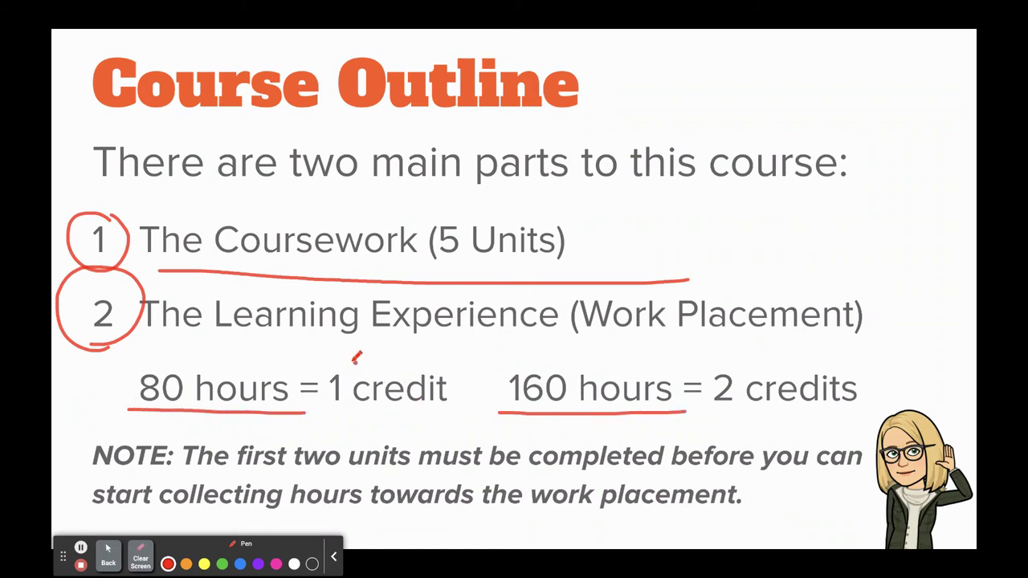
Mark the 1 credit, then circle 80 hours, 2 credits and 160 hours in green ink.
mouse_move(356, 366)
mouse_down()
mouse_move(326, 368)
mouse_move(315, 404)
mouse_move(374, 358)
mouse_up()
click(222, 565)
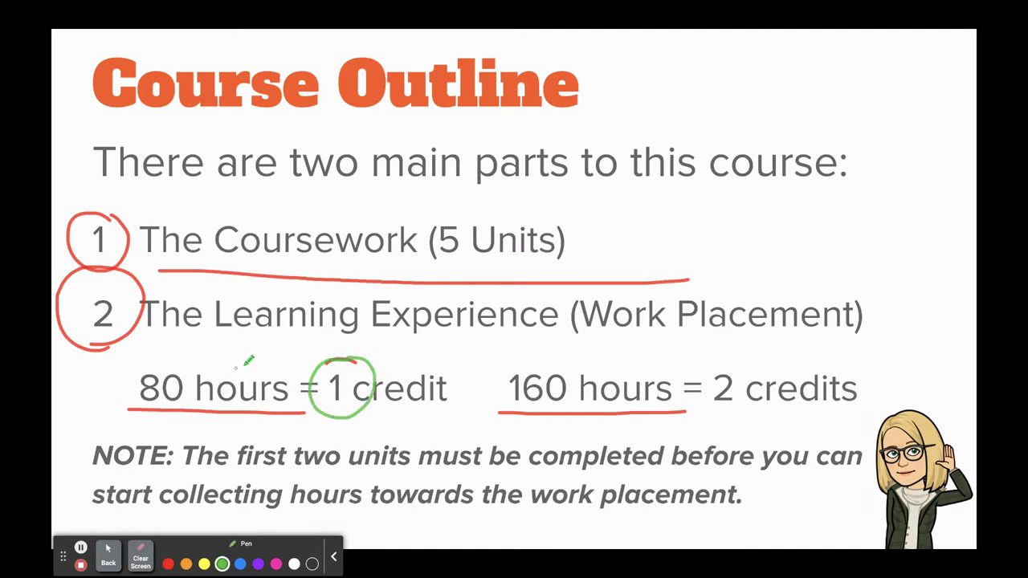
mouse_move(265, 363)
mouse_down()
mouse_move(213, 358)
mouse_move(127, 397)
mouse_move(317, 410)
mouse_move(268, 360)
mouse_move(164, 363)
mouse_move(170, 337)
mouse_move(175, 350)
mouse_move(259, 346)
mouse_move(254, 354)
mouse_up()
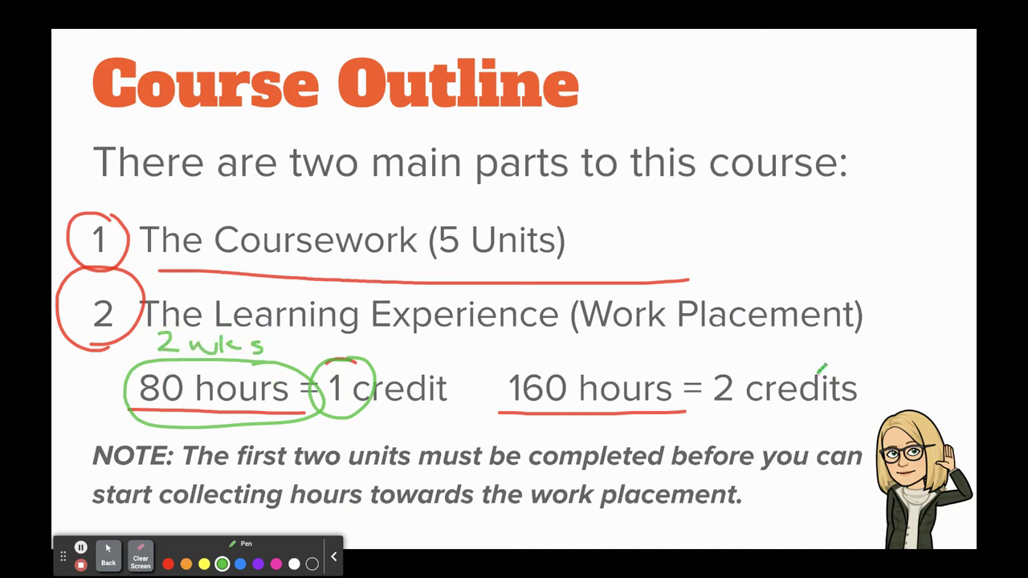
mouse_move(874, 363)
mouse_down()
mouse_move(711, 369)
mouse_move(837, 411)
mouse_move(874, 358)
mouse_up()
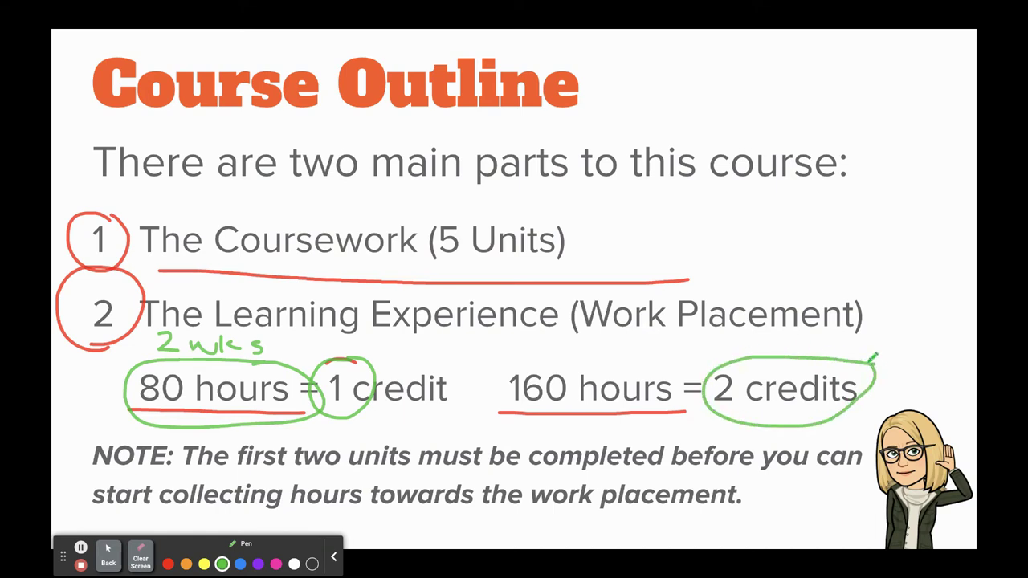
mouse_move(653, 348)
mouse_down()
mouse_move(608, 340)
mouse_move(495, 385)
mouse_move(692, 411)
mouse_move(642, 349)
mouse_up()
Write 4wks above the 160-hour option, box it in pink, then clear all ink.
mouse_move(698, 319)
mouse_down()
mouse_move(704, 345)
mouse_move(754, 329)
mouse_move(747, 348)
mouse_move(768, 345)
mouse_up()
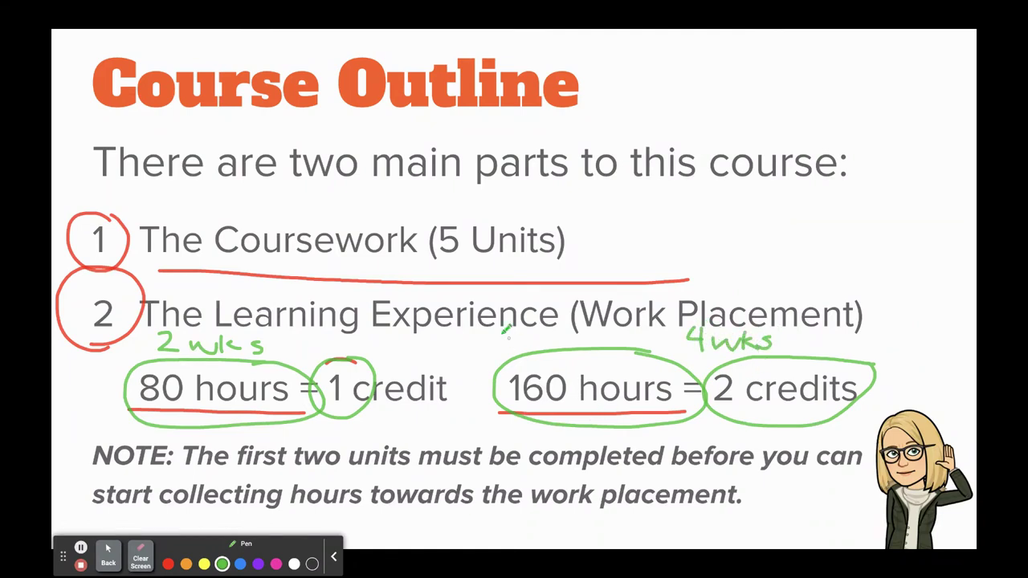
click(276, 565)
mouse_move(924, 298)
mouse_down()
mouse_move(575, 303)
mouse_move(504, 391)
mouse_move(783, 427)
mouse_move(972, 303)
mouse_move(909, 292)
mouse_up()
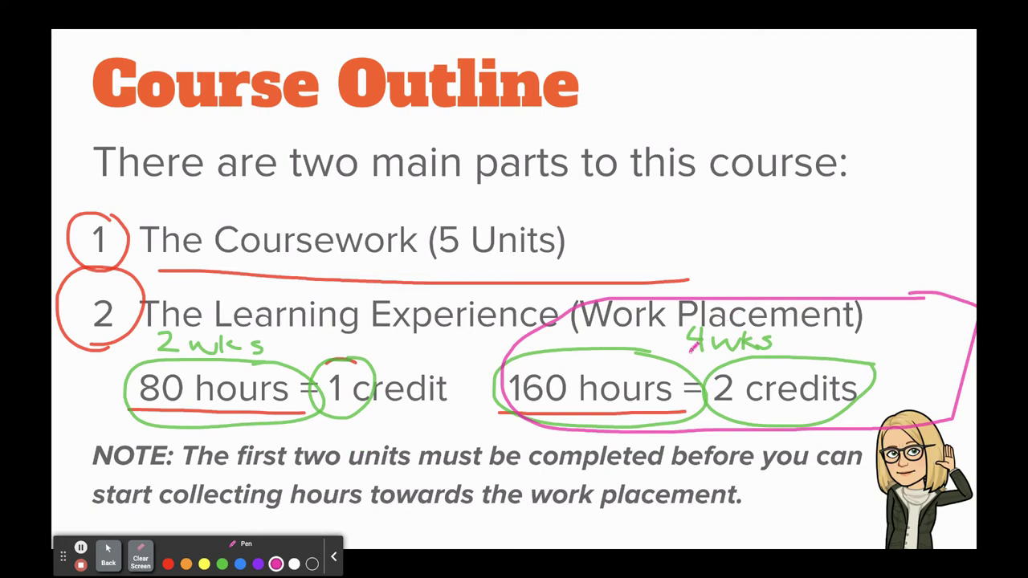
drag(692, 352, 854, 347)
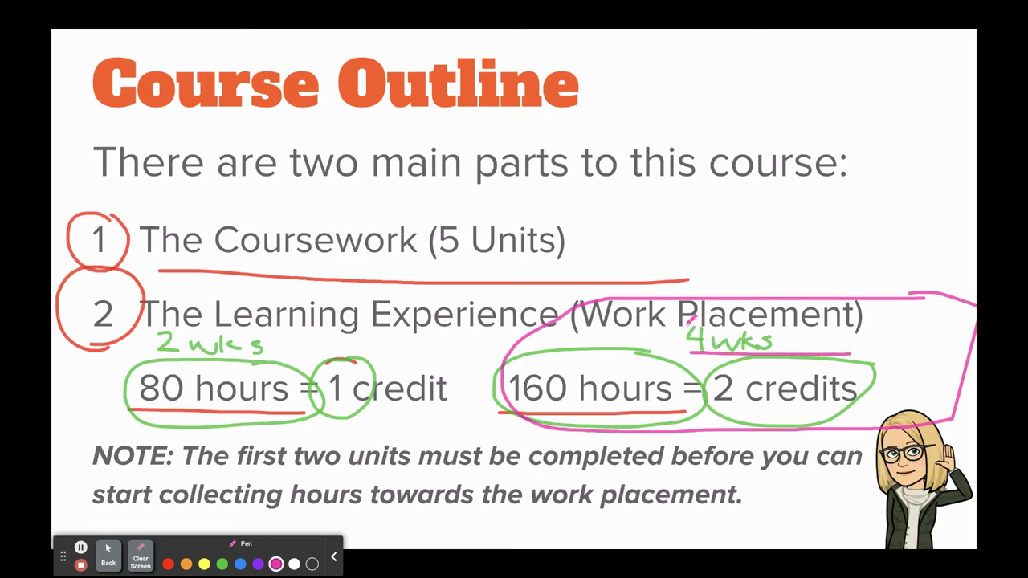
mouse_move(689, 324)
mouse_down()
mouse_move(712, 342)
mouse_move(707, 352)
mouse_up()
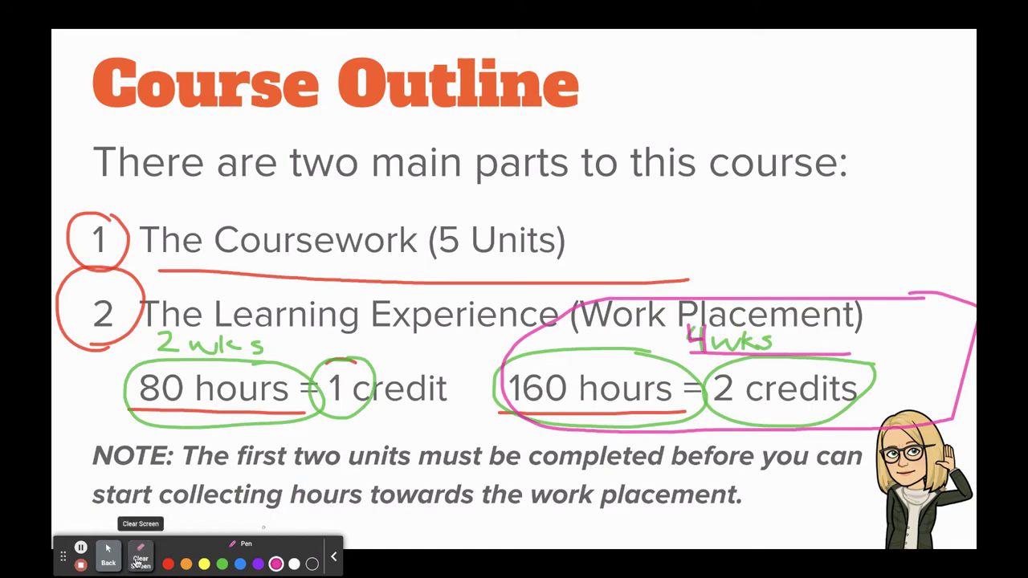
click(138, 565)
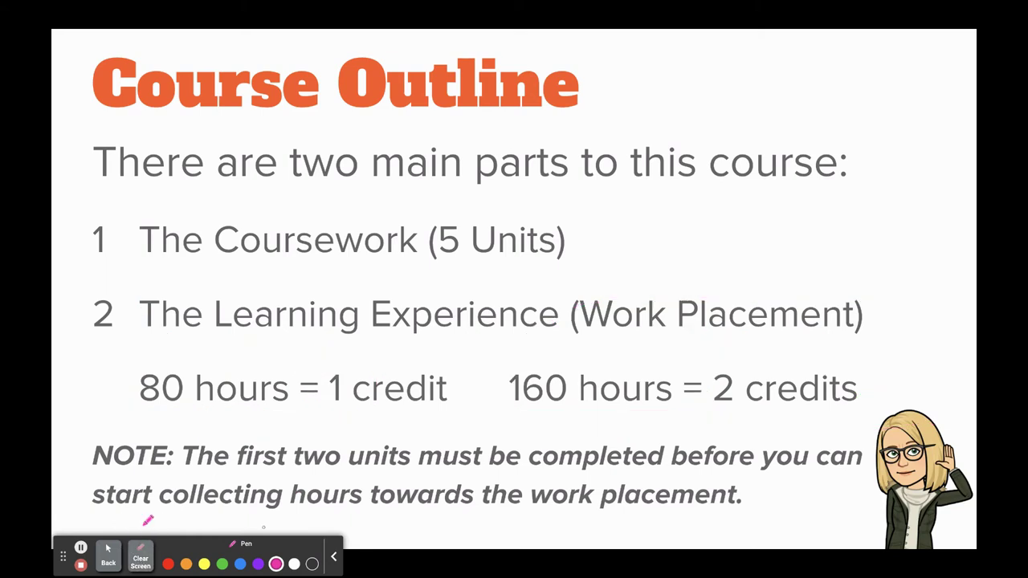
Underline the first-two-units note in blue, then advance through Course Requirements to The Coursework.
click(241, 565)
mouse_move(237, 469)
mouse_down()
mouse_move(715, 473)
mouse_move(837, 462)
mouse_up()
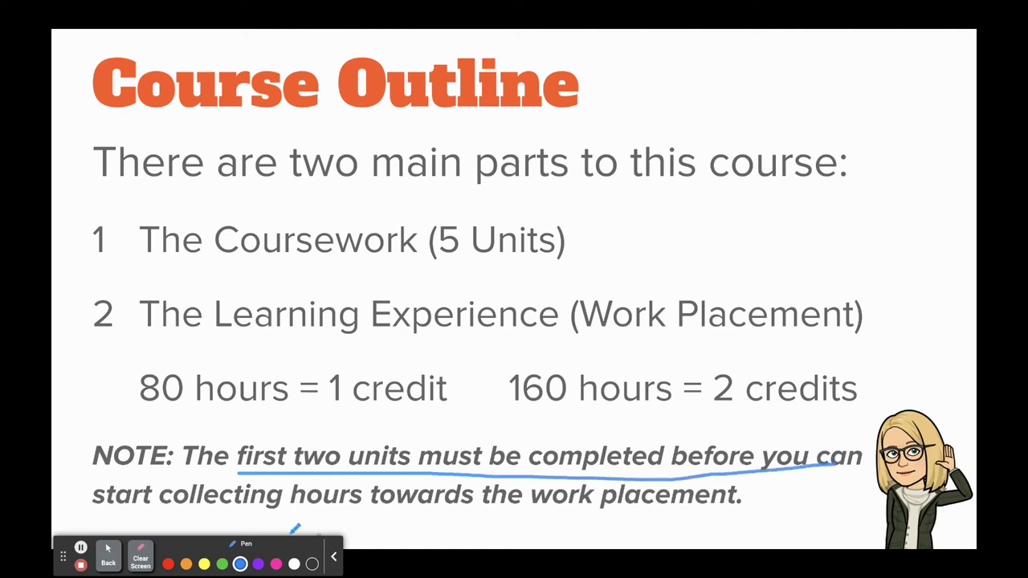
drag(186, 508, 747, 494)
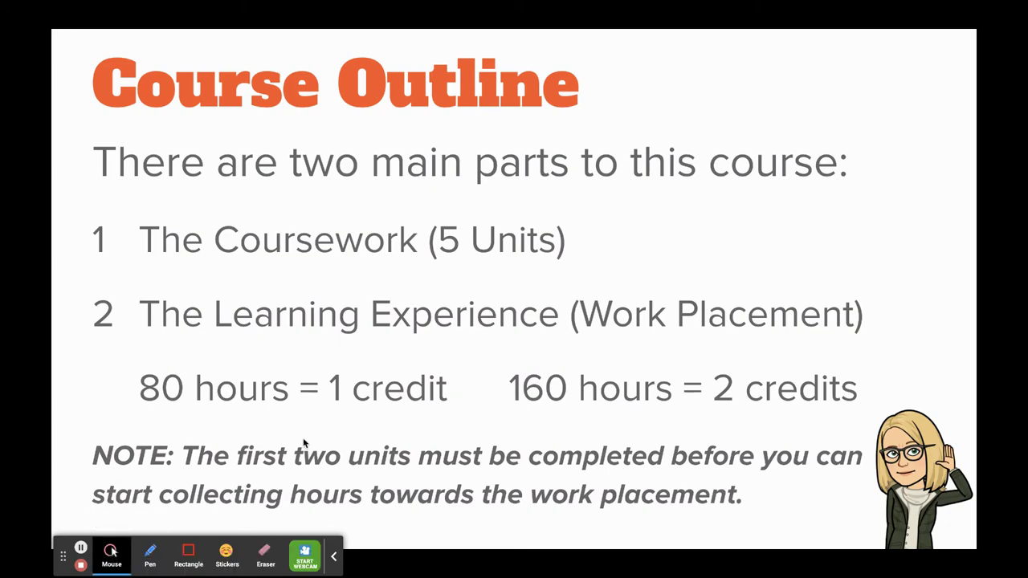
click(330, 388)
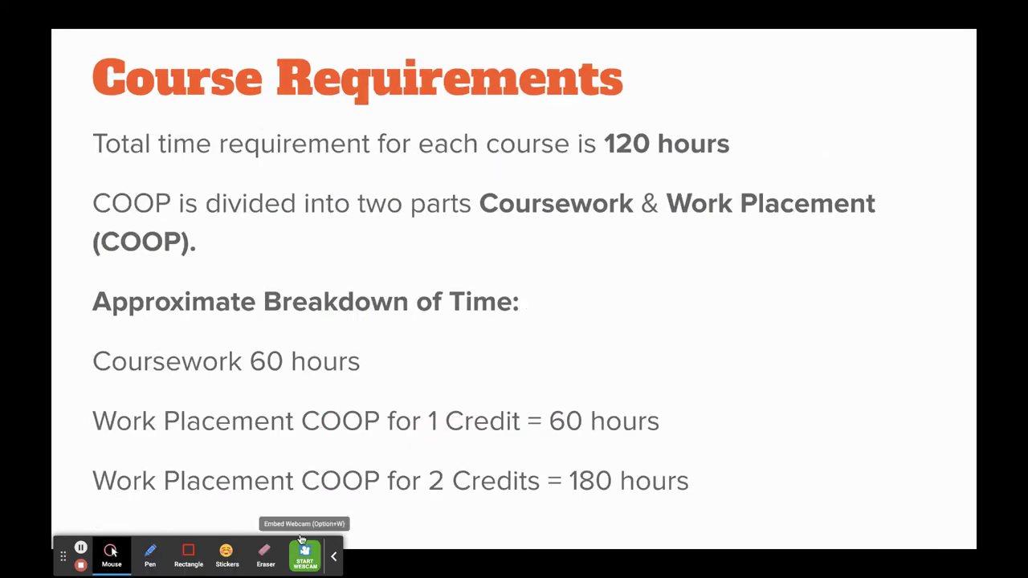
click(342, 444)
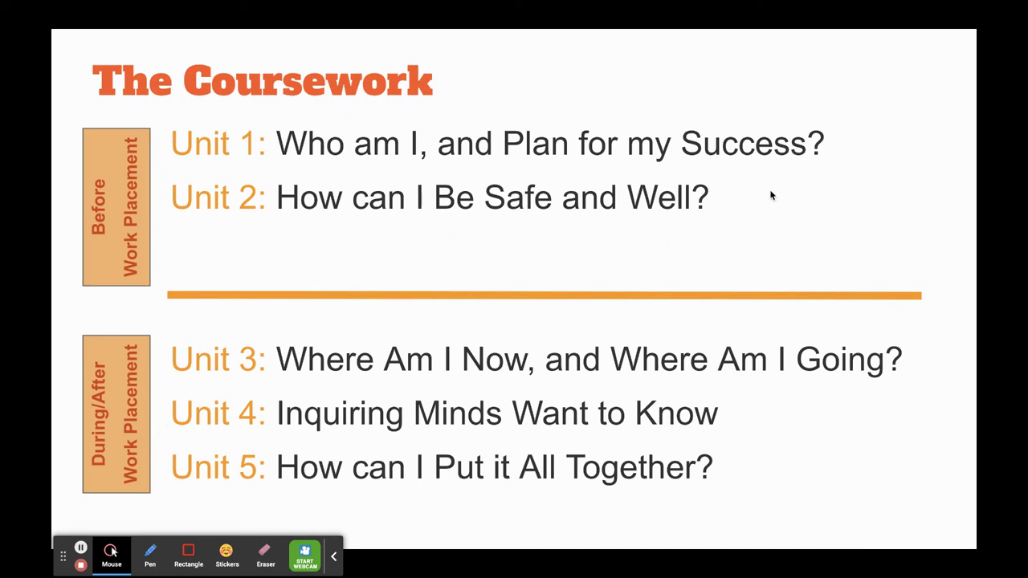
Advance through the Google homepage, sign-in, apps, Drive and Docs sharing slides.
click(446, 224)
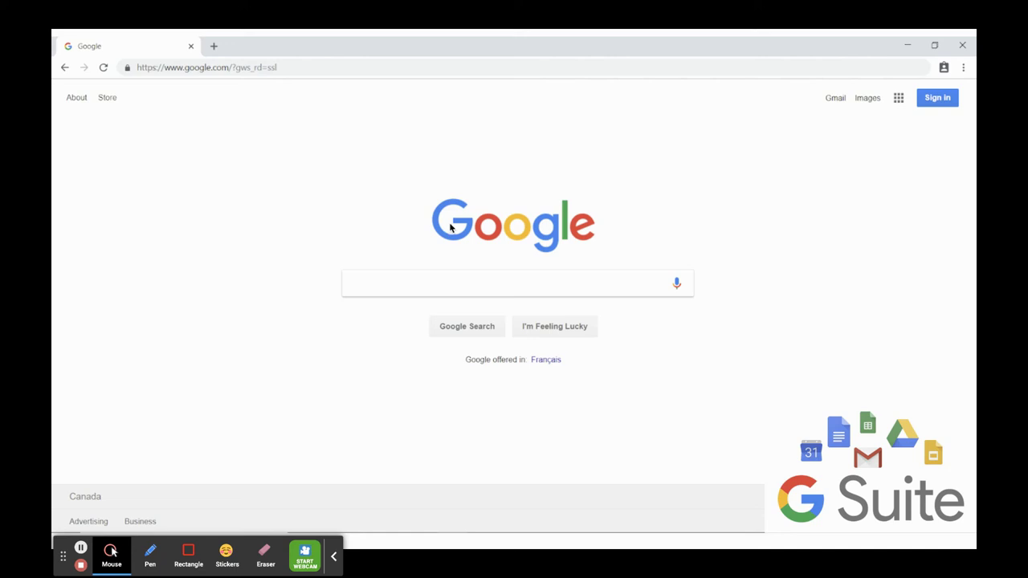
click(438, 295)
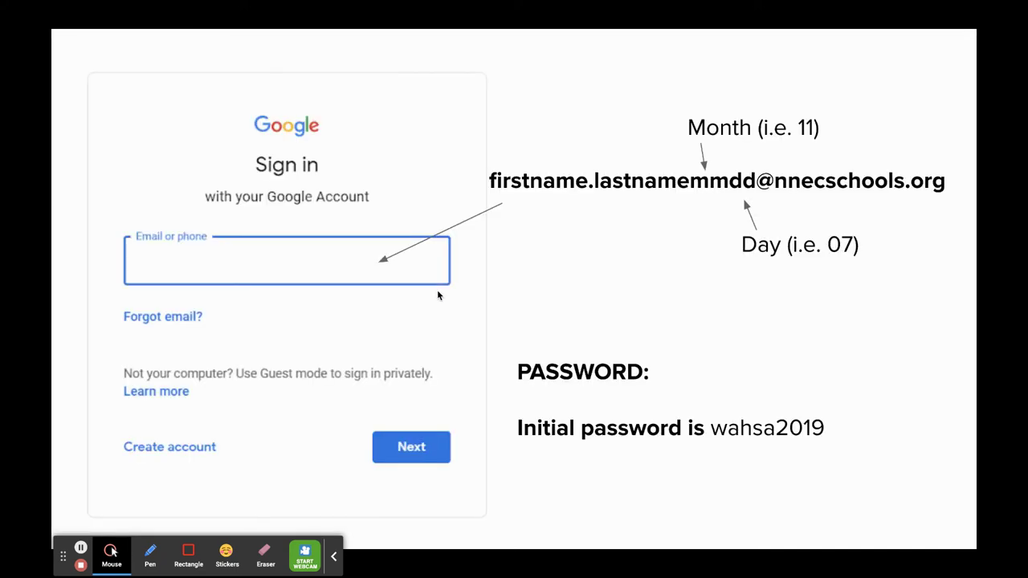
click(438, 296)
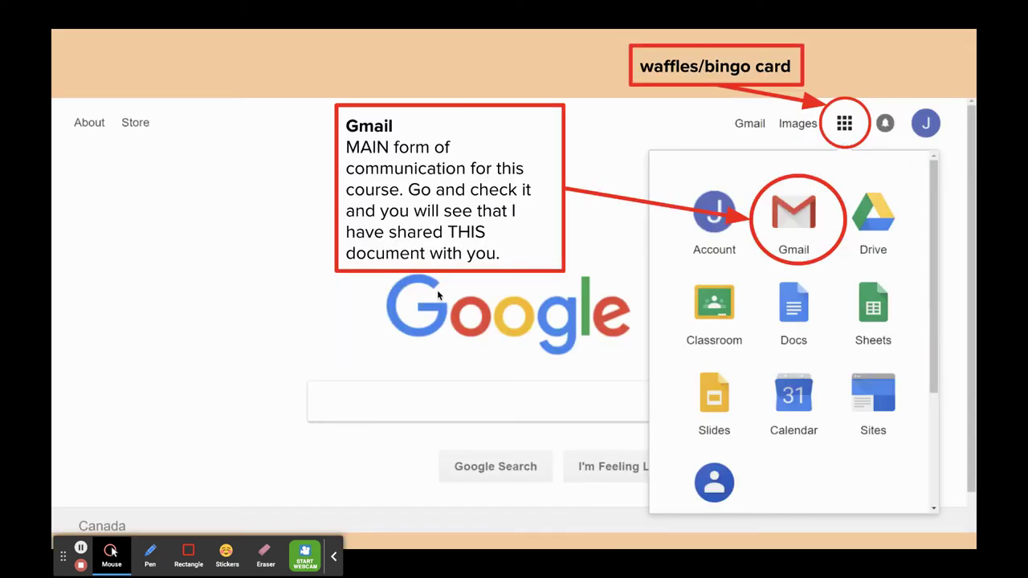
click(438, 295)
click(438, 296)
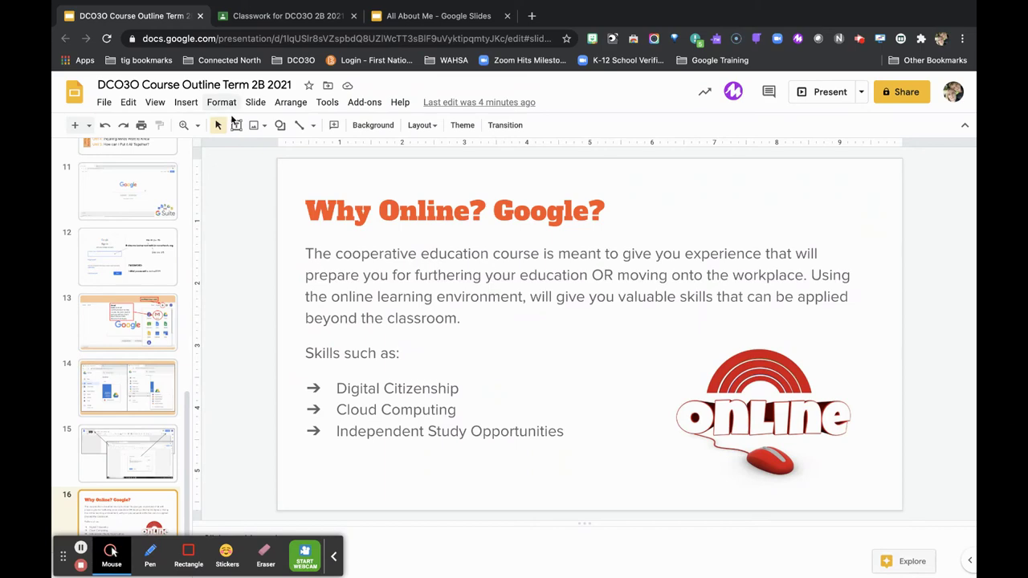
Close the course outline and Classroom tabs, then launch Google Classroom from the apps grid.
click(241, 16)
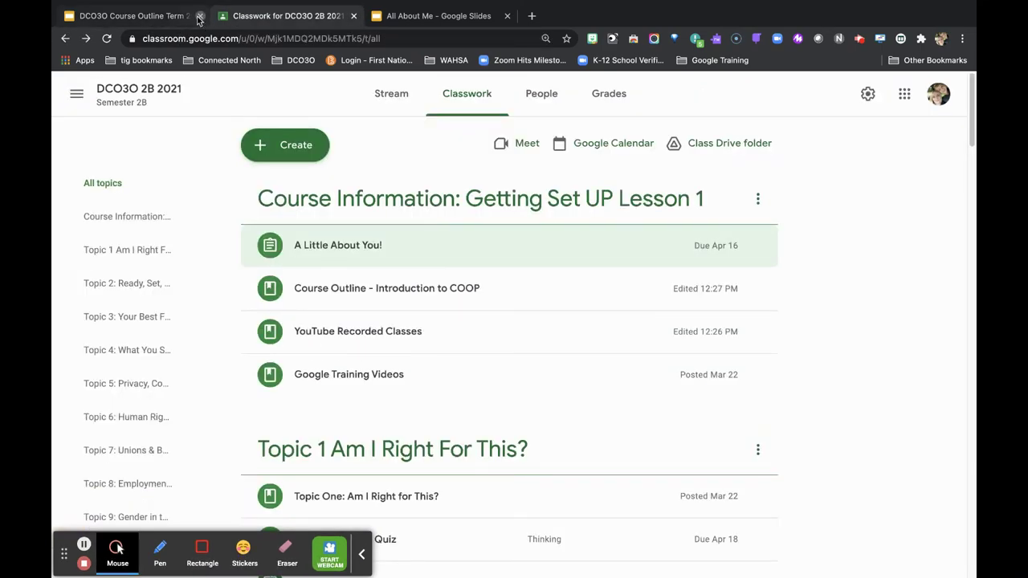
click(200, 16)
click(200, 16)
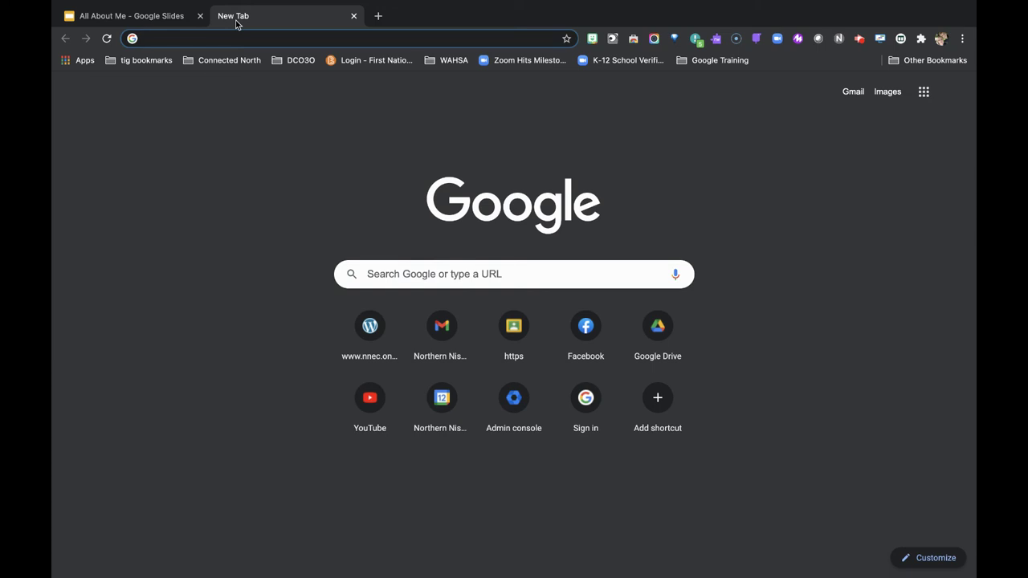
text(cl)
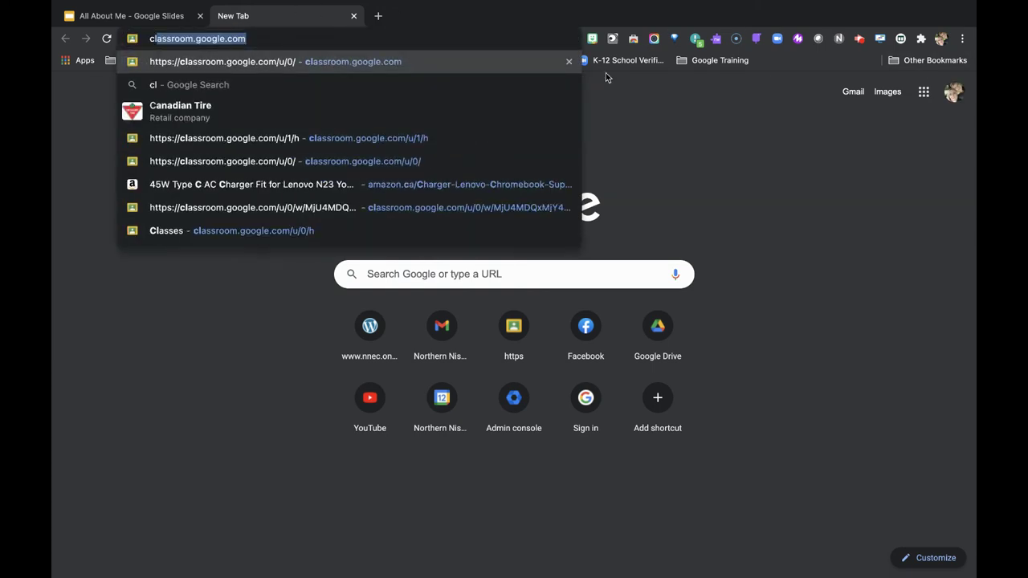
text(ass.)
key(BackSpace)
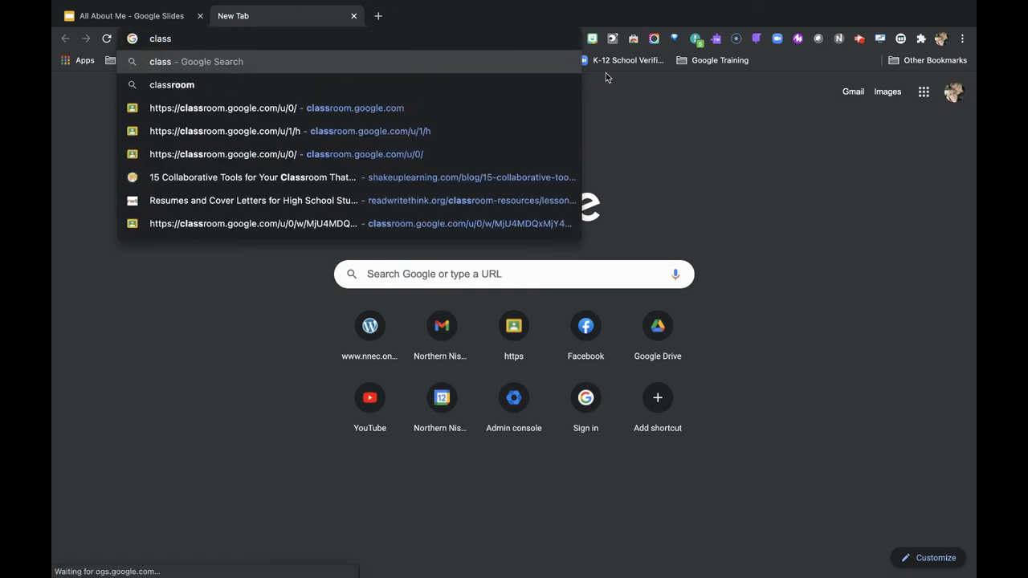
click(924, 95)
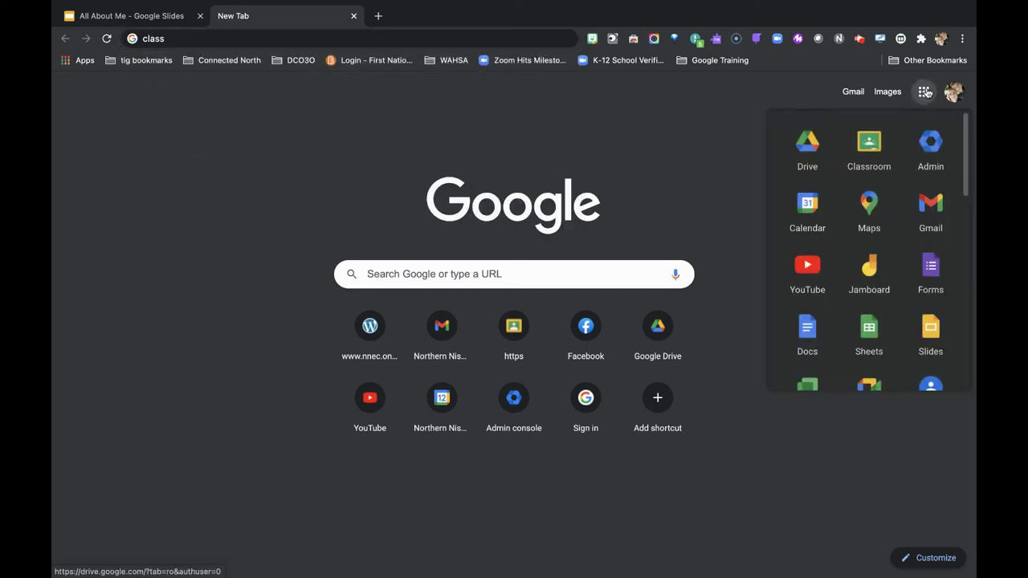
click(876, 143)
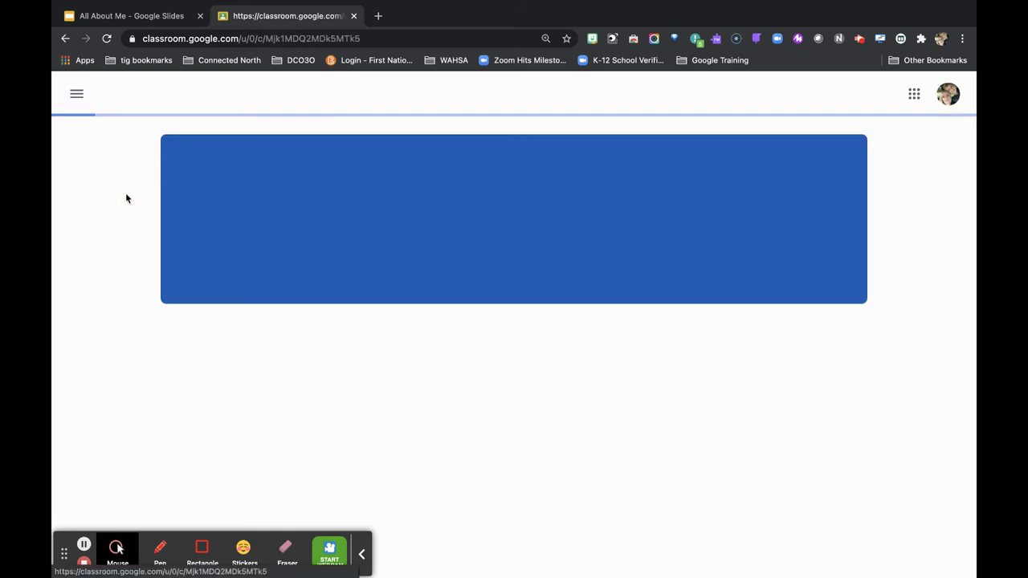
On Classwork, expand Course Outline - Introduction to COOP and open the Intro to Coop PDF.
click(462, 95)
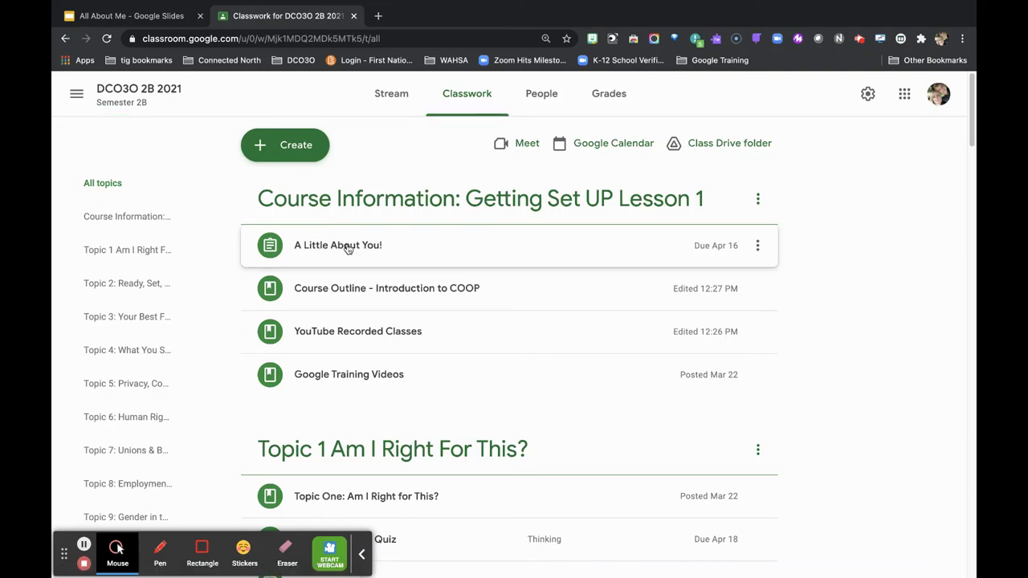
click(375, 299)
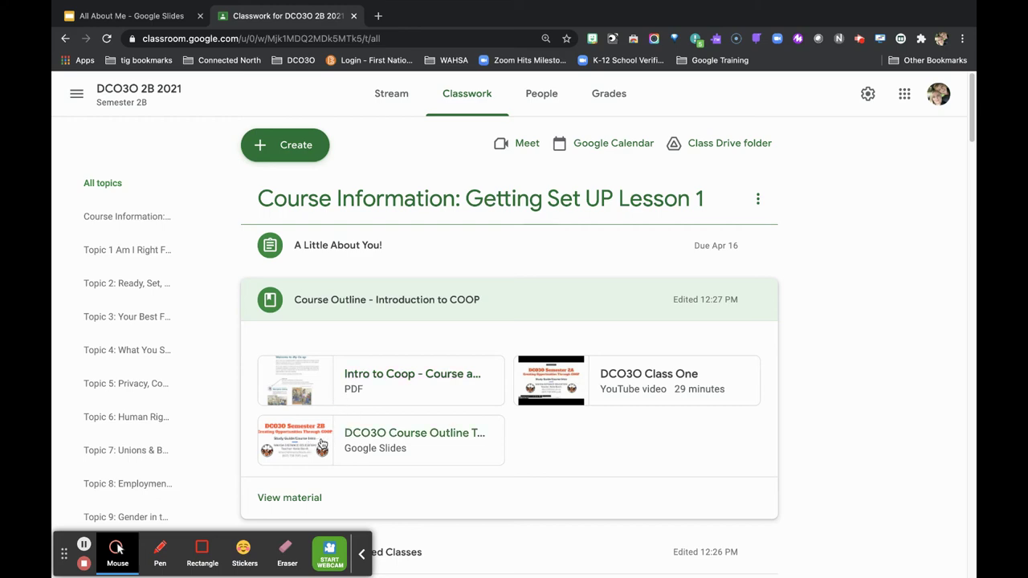
click(305, 387)
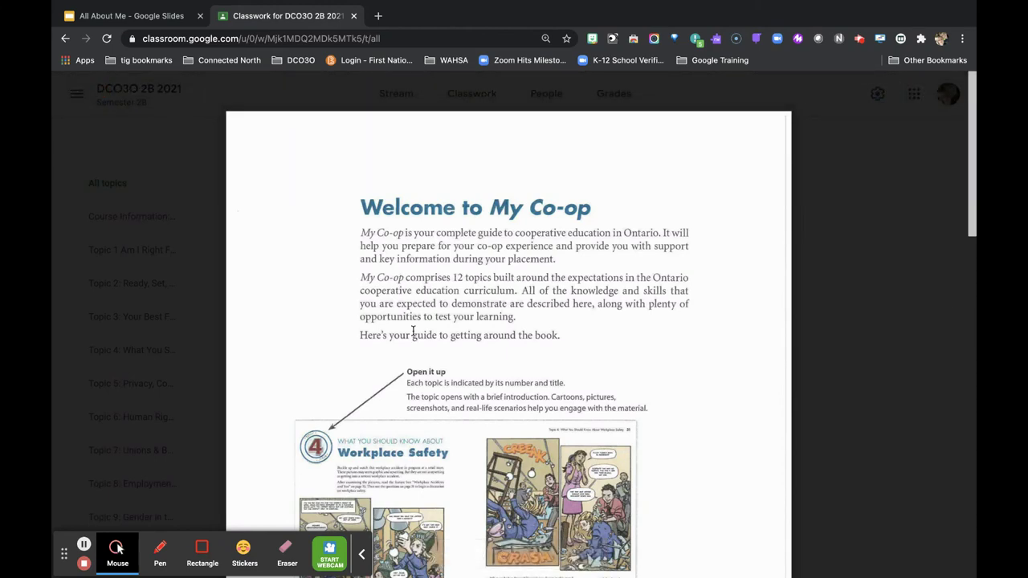
Scroll through the Intro to Coop PDF's first page, then close the viewer.
scroll(441, 318, down, 3)
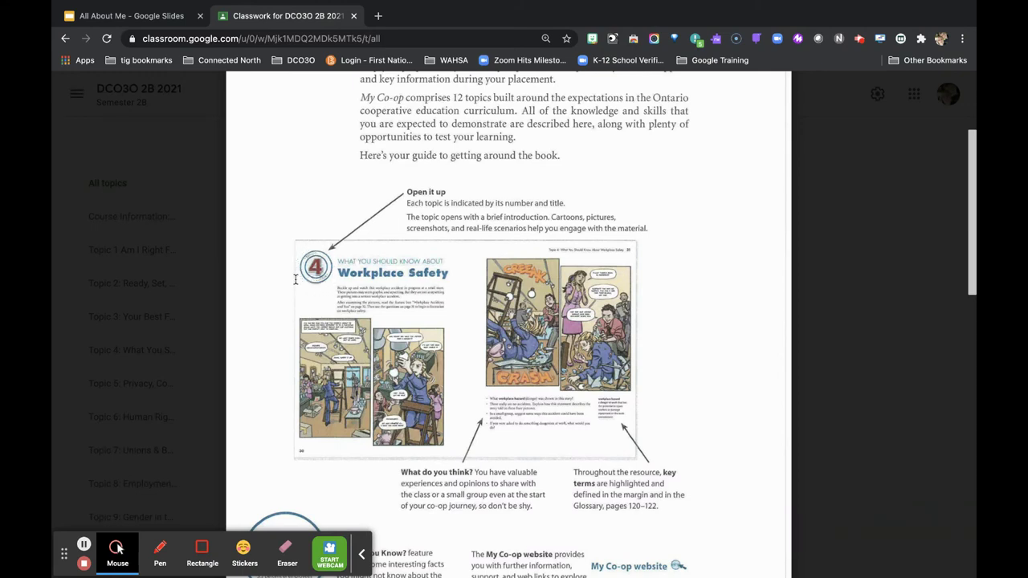
scroll(334, 289, down, 1)
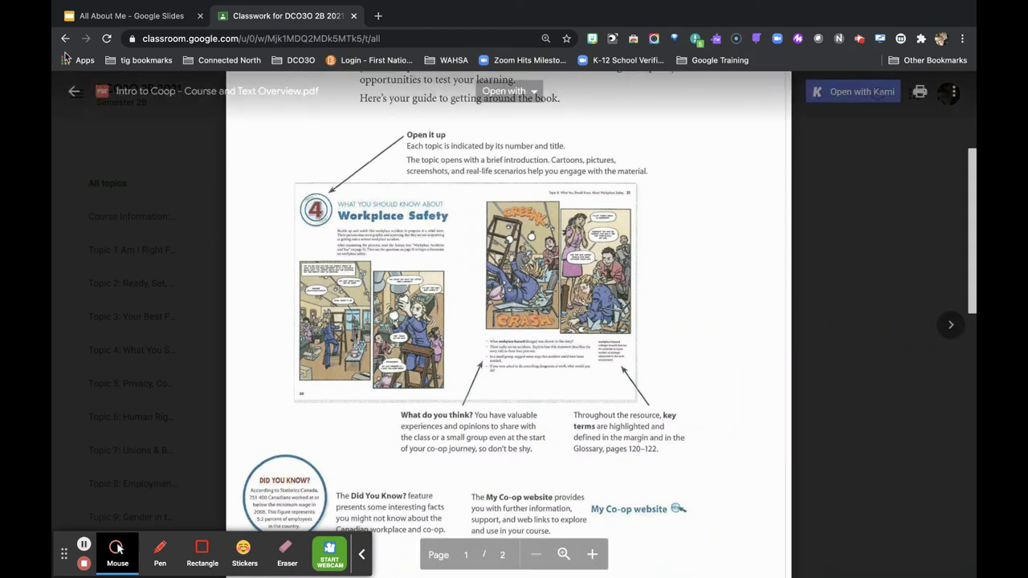
click(74, 96)
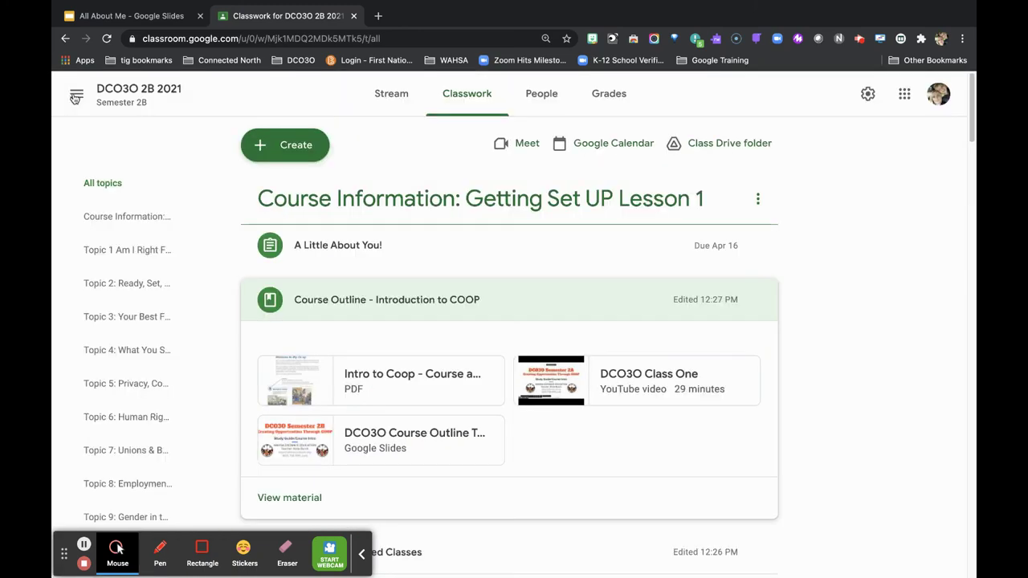
Glance at the class Stream, then reopen the Intro to Coop PDF from Classwork.
click(371, 98)
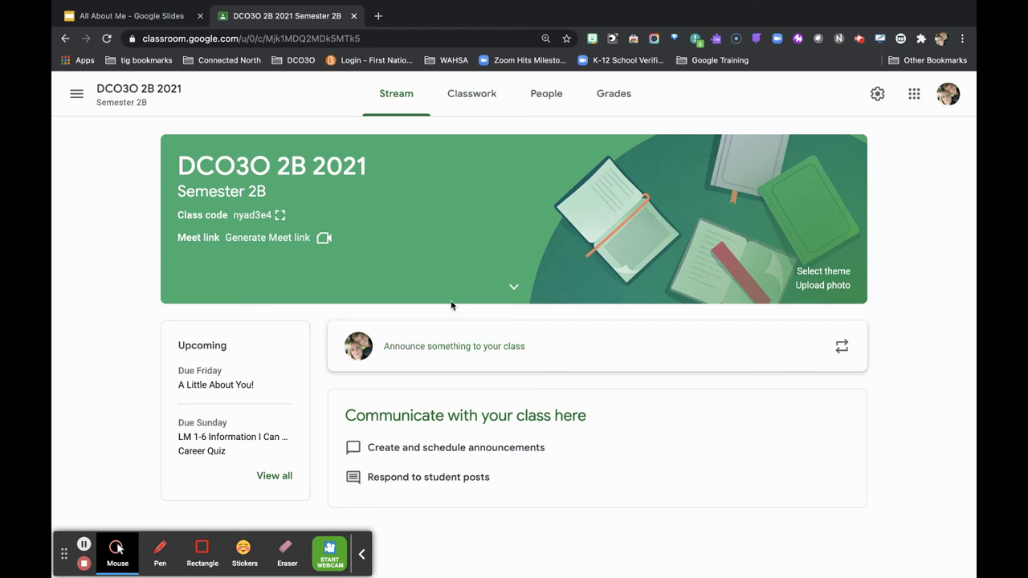
click(472, 93)
click(369, 387)
Read the Intro to Coop PDF down to page 2, then close the preview.
scroll(469, 390, down, 3)
scroll(469, 389, down, 5)
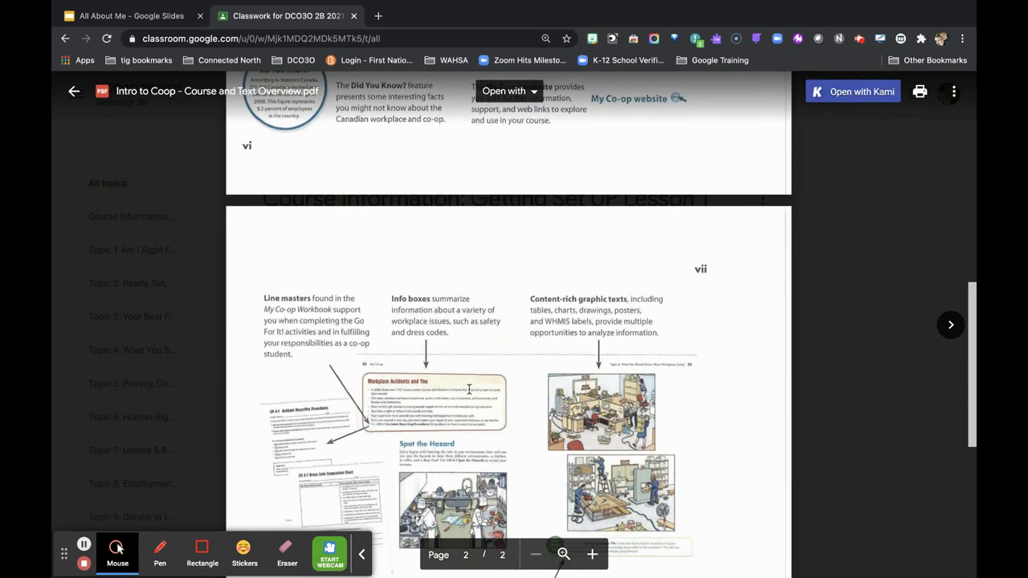
scroll(469, 390, down, 2)
scroll(425, 396, down, 2)
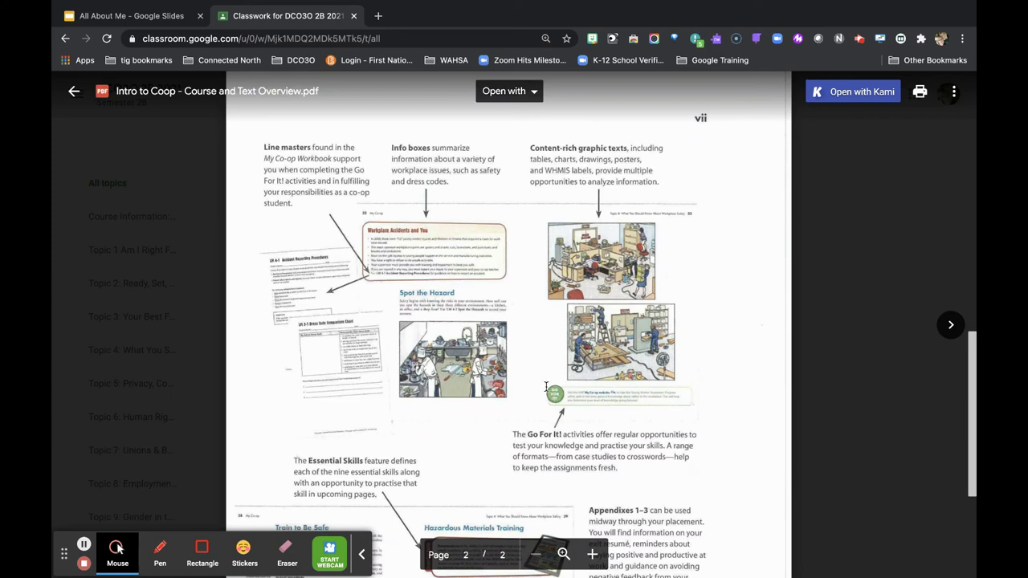
scroll(554, 402, down, 5)
scroll(554, 402, down, 1)
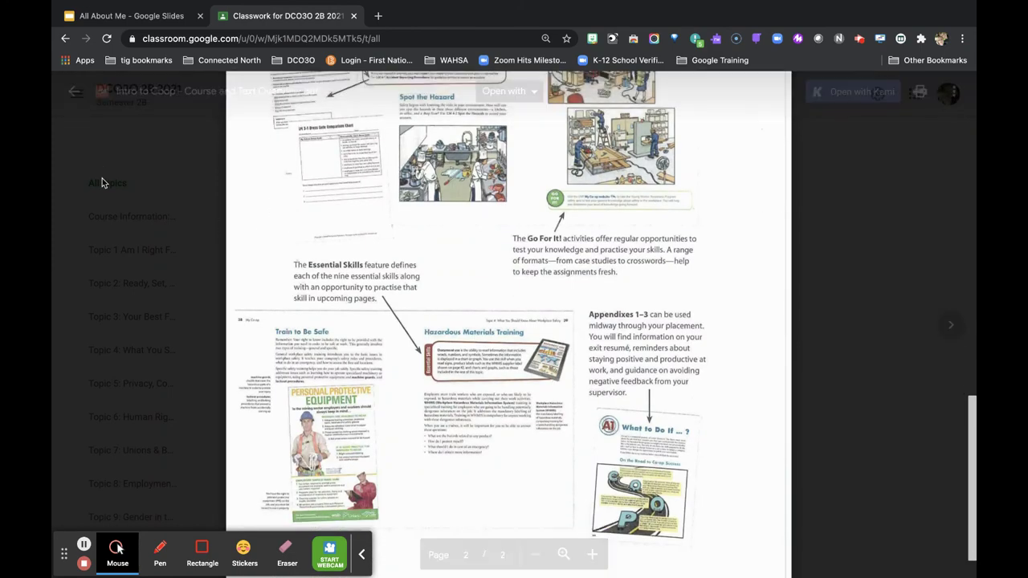
click(75, 91)
Briefly expand the Interests to Placement assignment, then collapse it again.
scroll(465, 337, down, 3)
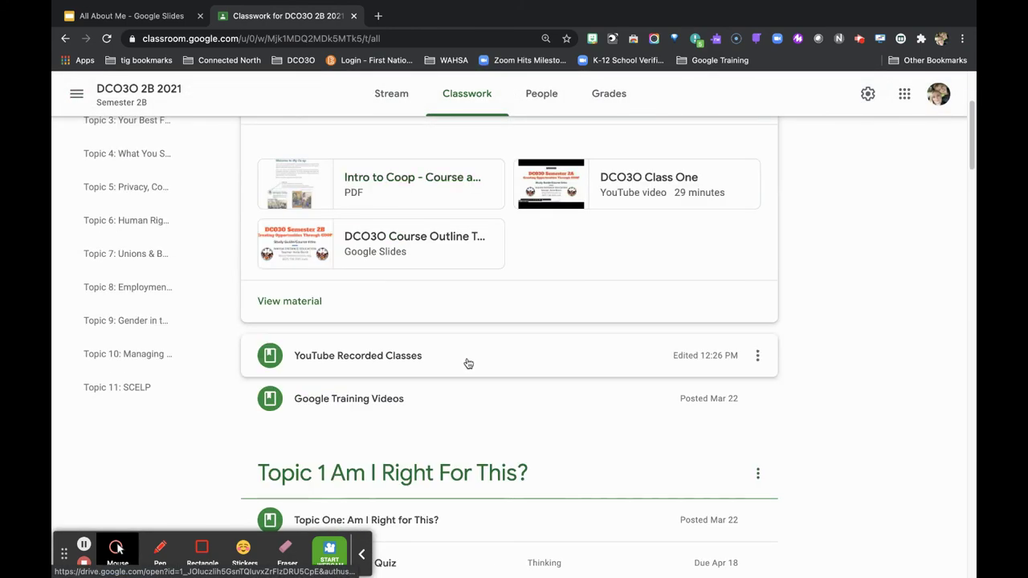
scroll(469, 364, down, 2)
scroll(466, 363, down, 1)
click(385, 391)
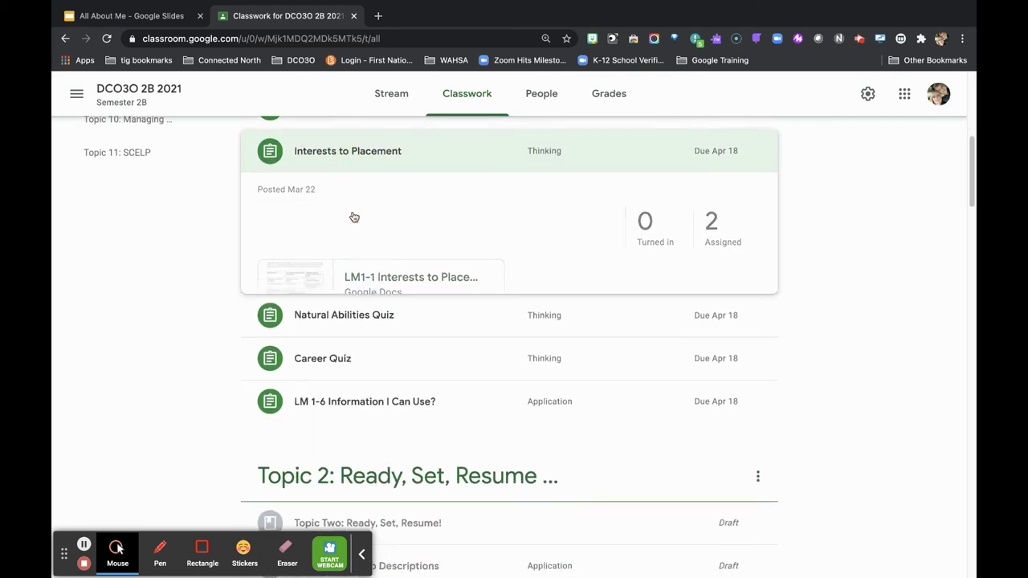
click(354, 218)
Expand Course Outline and Google Training Videos, then start red screen annotations.
scroll(356, 265, up, 4)
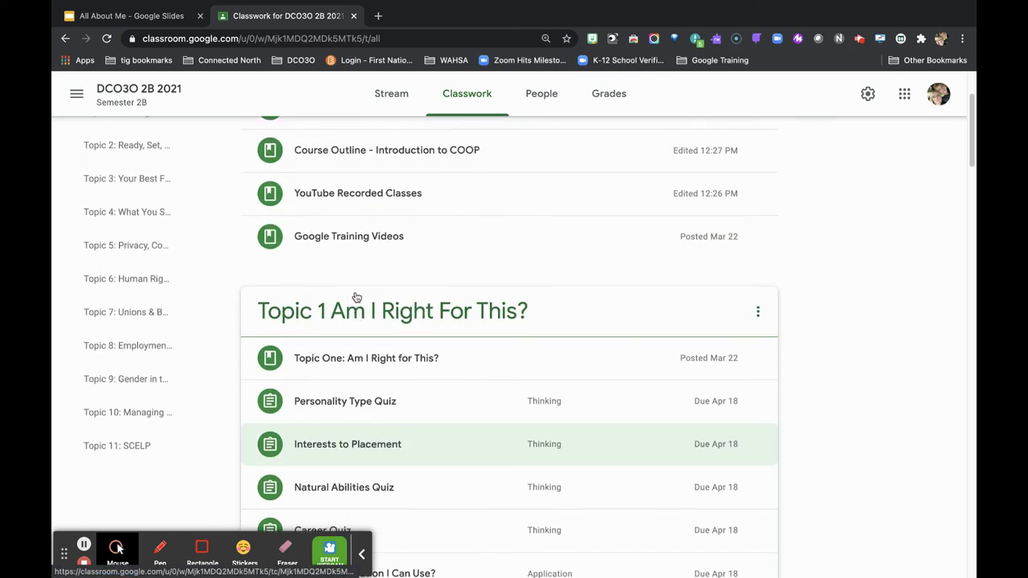
scroll(357, 298, up, 1)
click(378, 221)
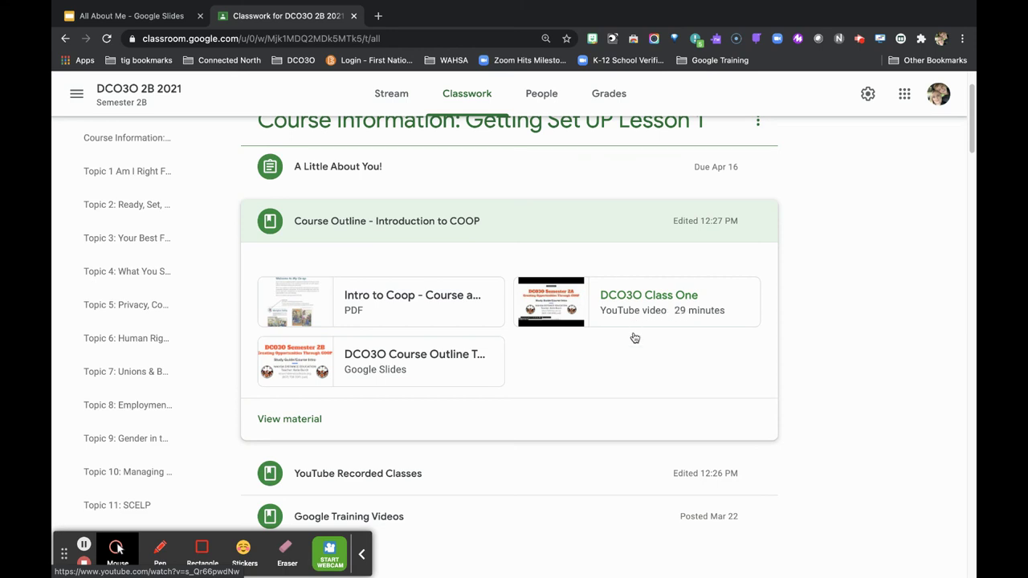
scroll(496, 392, down, 1)
mouse_move(384, 448)
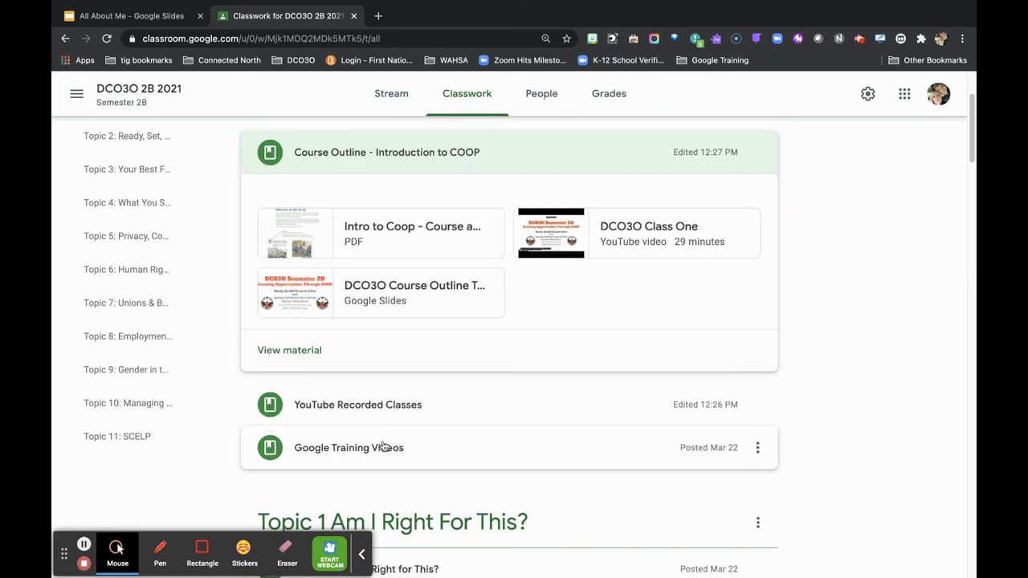
click(384, 447)
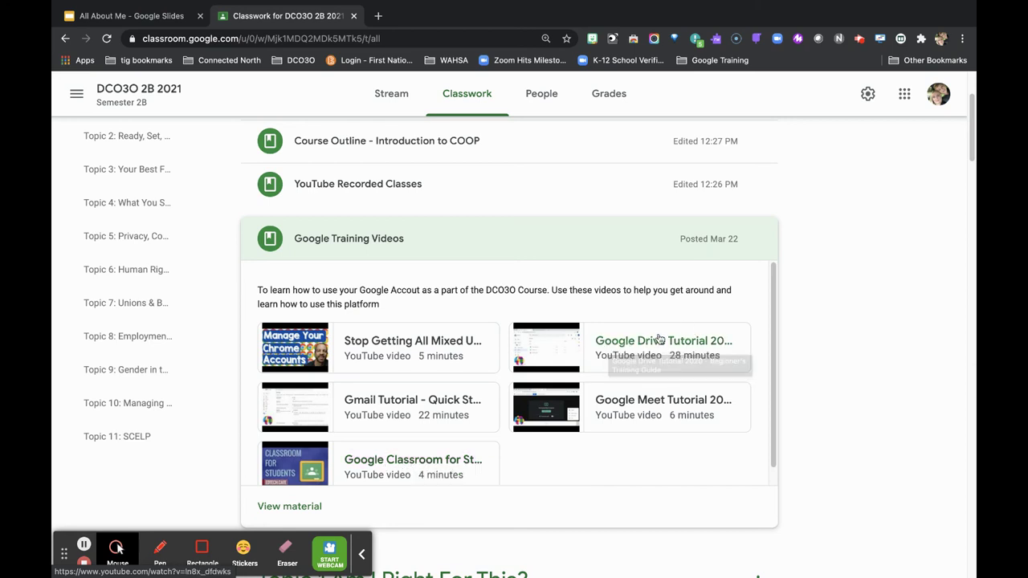
click(160, 551)
mouse_move(524, 459)
mouse_down()
mouse_move(433, 434)
mouse_move(246, 434)
mouse_move(324, 495)
mouse_move(514, 471)
mouse_move(515, 449)
mouse_up()
mouse_move(734, 308)
mouse_down()
mouse_move(537, 294)
mouse_move(486, 345)
mouse_move(636, 382)
mouse_move(734, 307)
mouse_up()
mouse_move(452, 306)
mouse_down()
mouse_move(274, 304)
mouse_move(281, 371)
mouse_move(479, 377)
mouse_move(465, 303)
mouse_move(426, 299)
mouse_up()
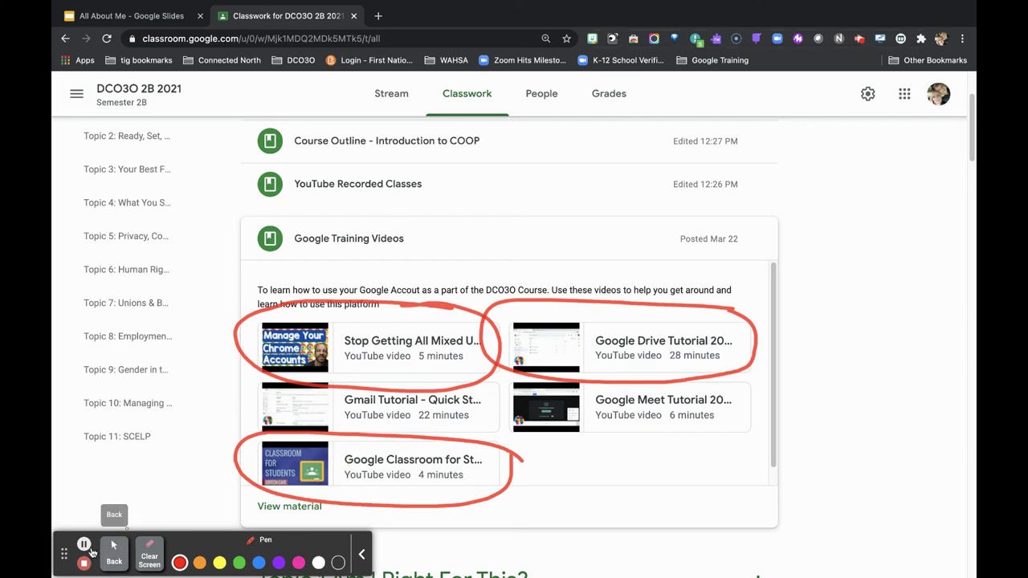
Clear the red annotations and toggle the YouTube Recorded Classes material.
click(142, 561)
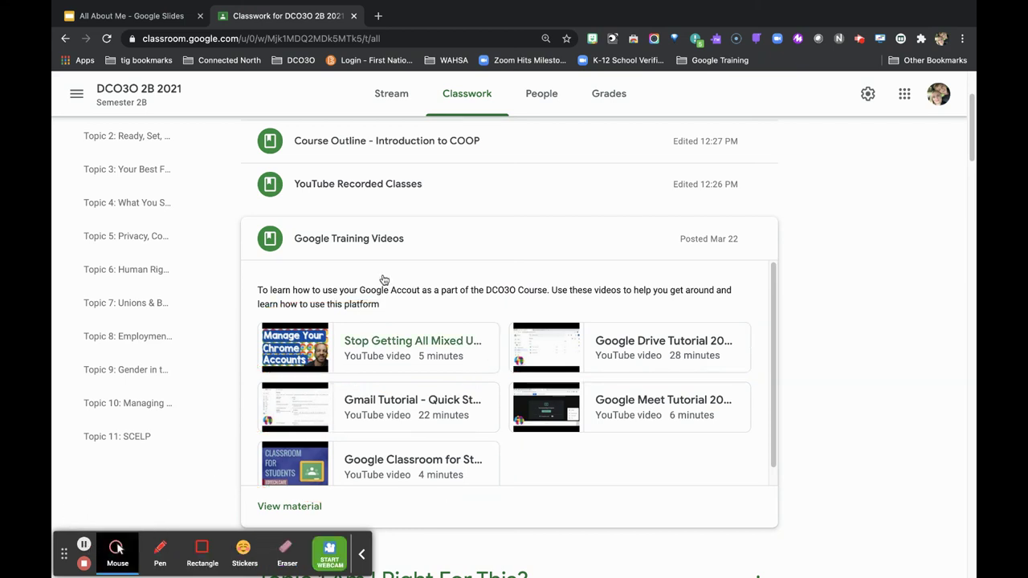
scroll(351, 252, down, 1)
click(351, 249)
click(351, 191)
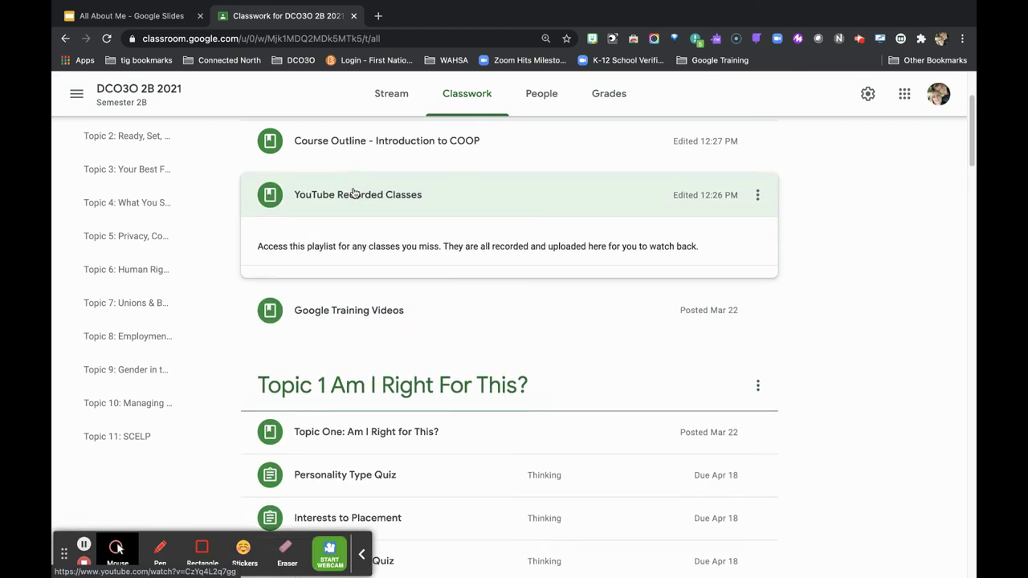
scroll(353, 257, up, 3)
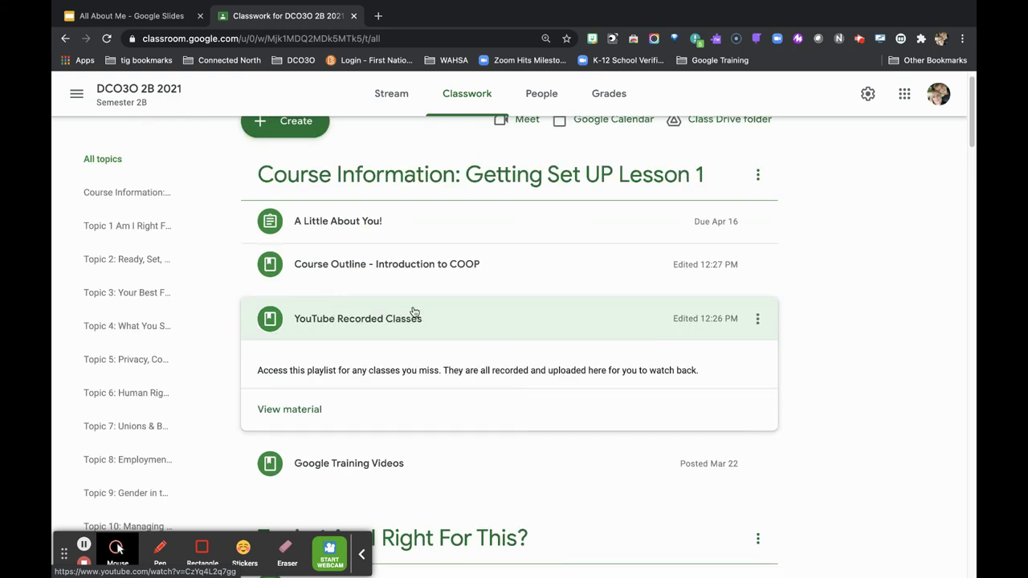
Expand then collapse Course Outline, and check the recorder extension's status popup.
click(396, 266)
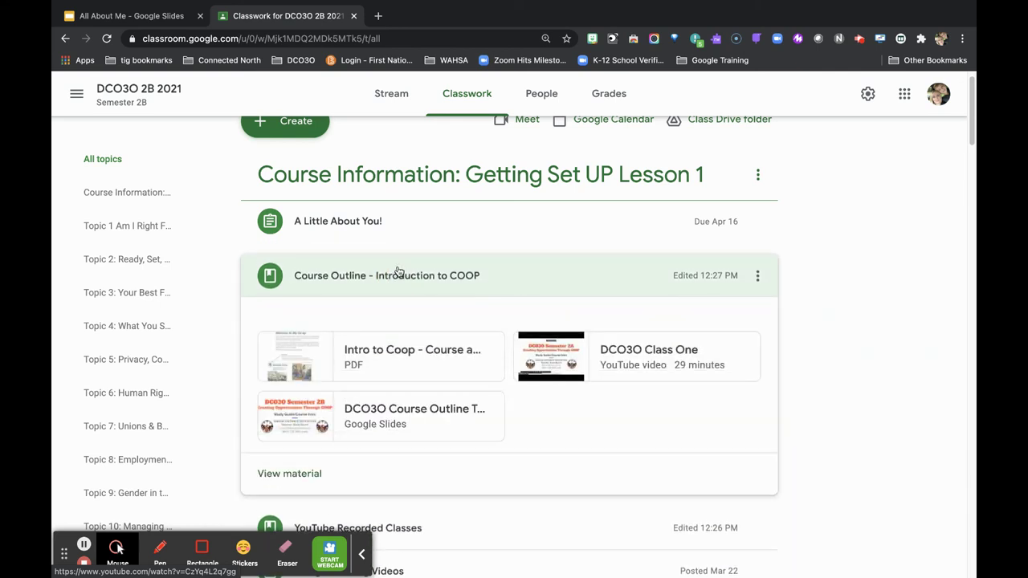
click(397, 271)
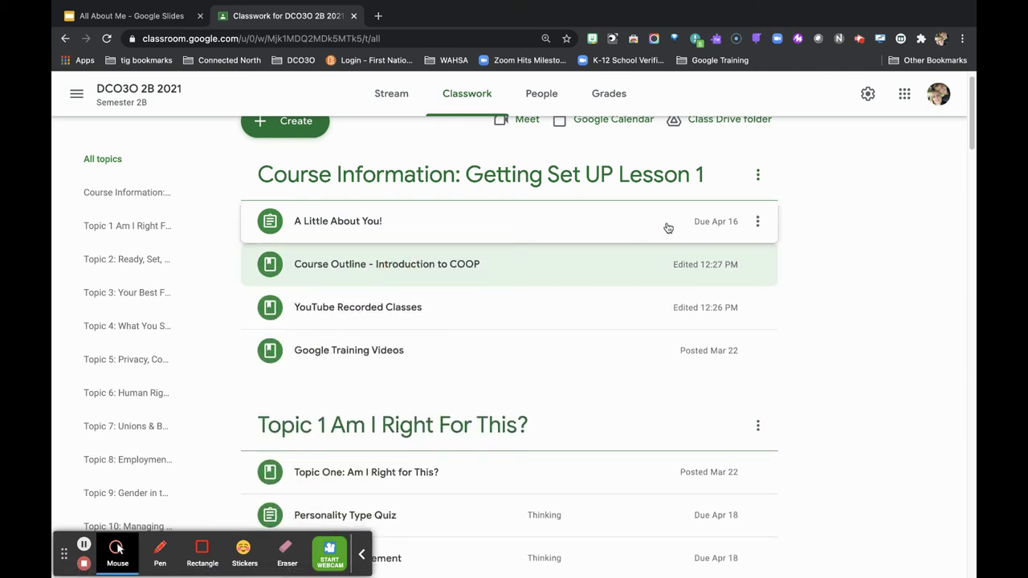
click(860, 43)
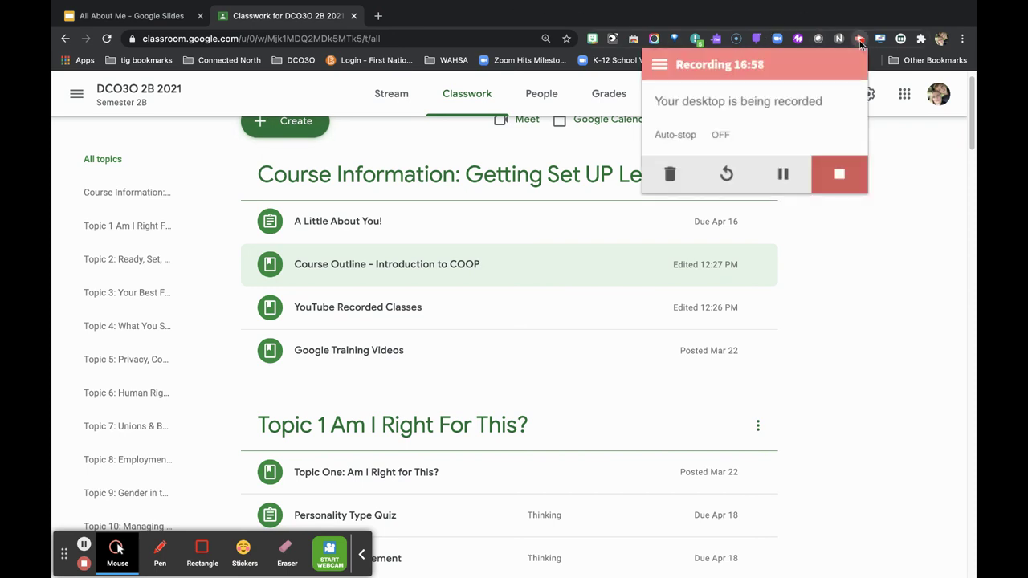
click(859, 43)
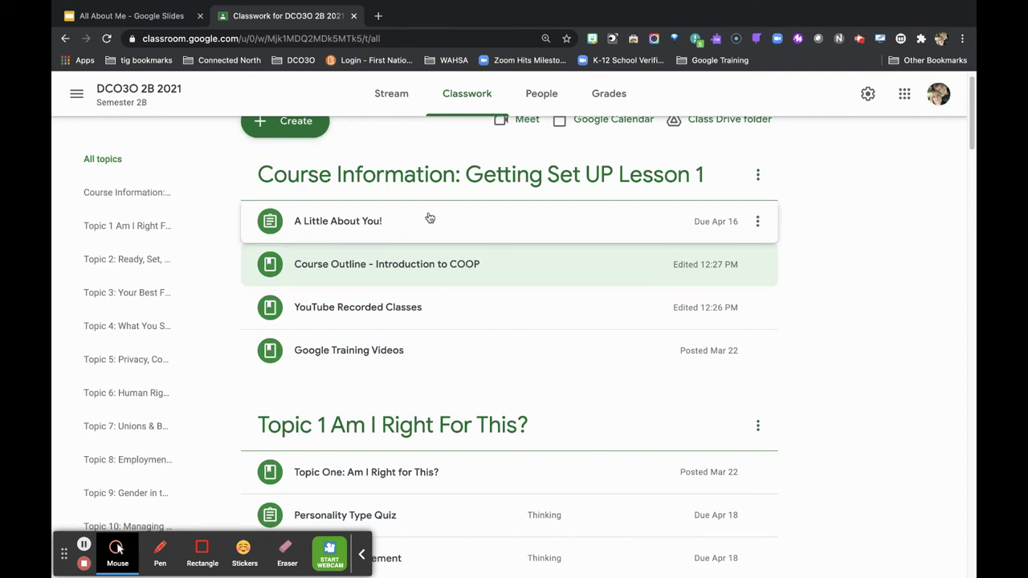
click(430, 218)
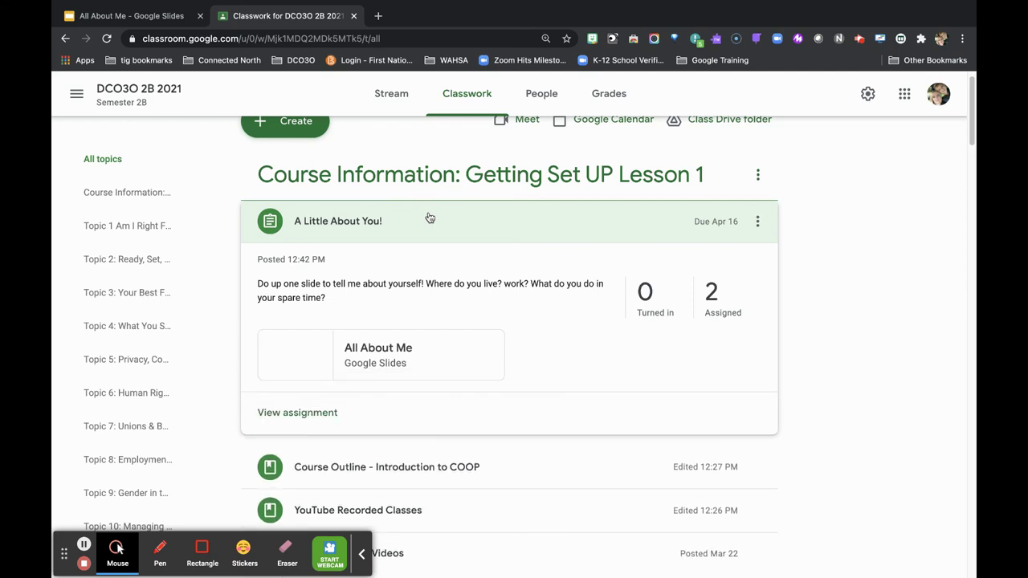
click(430, 217)
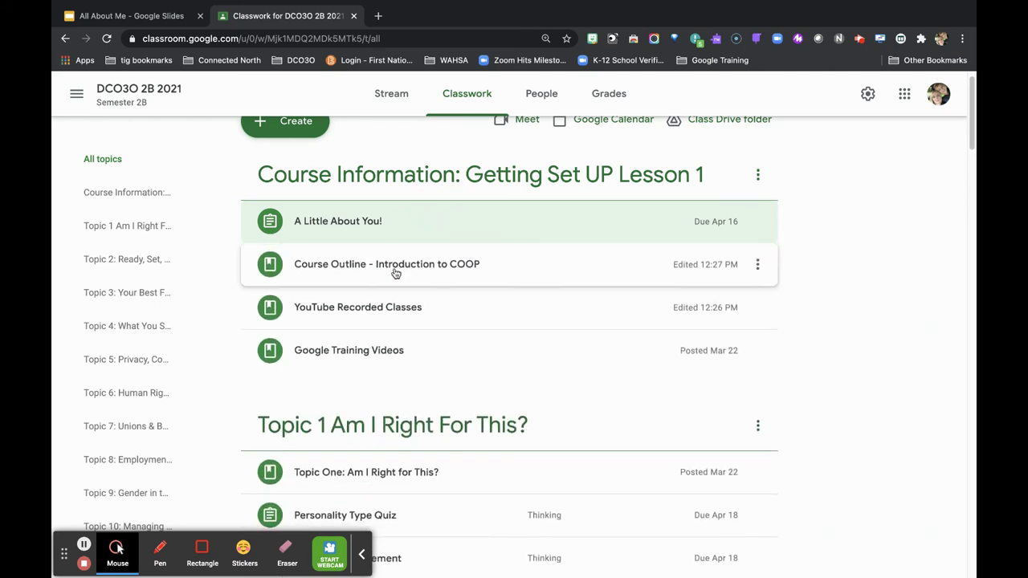
click(396, 274)
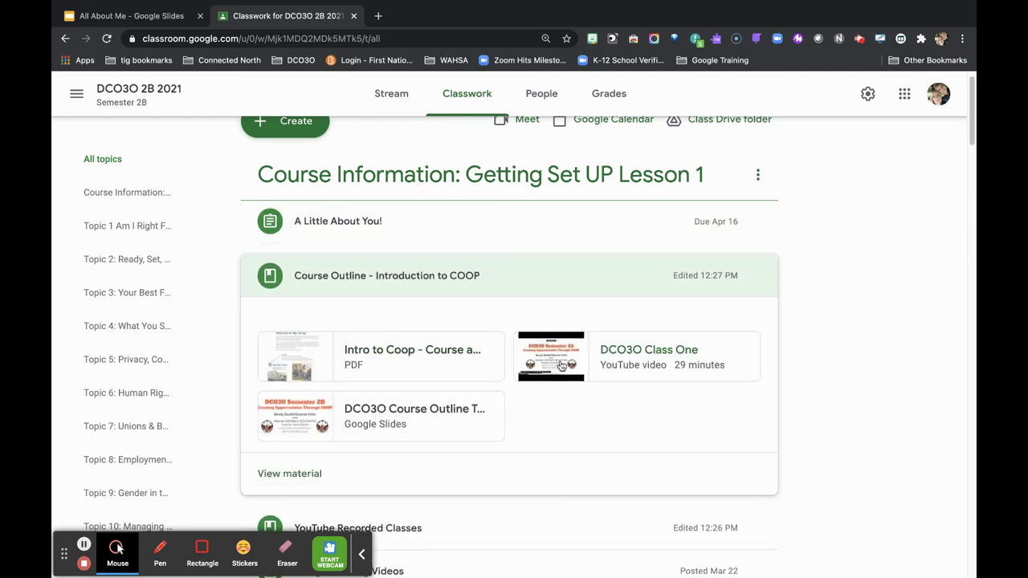
click(349, 274)
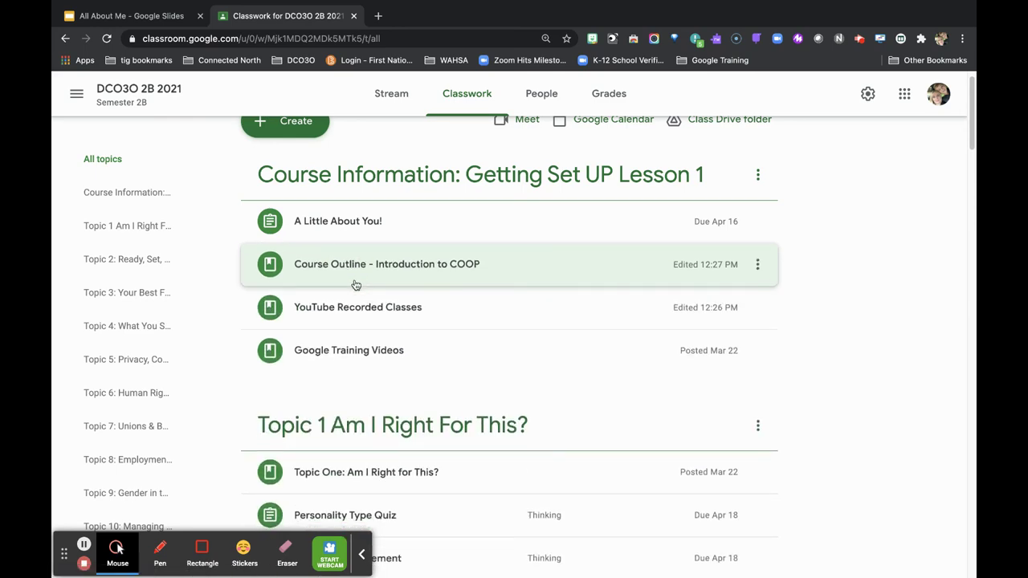
click(335, 356)
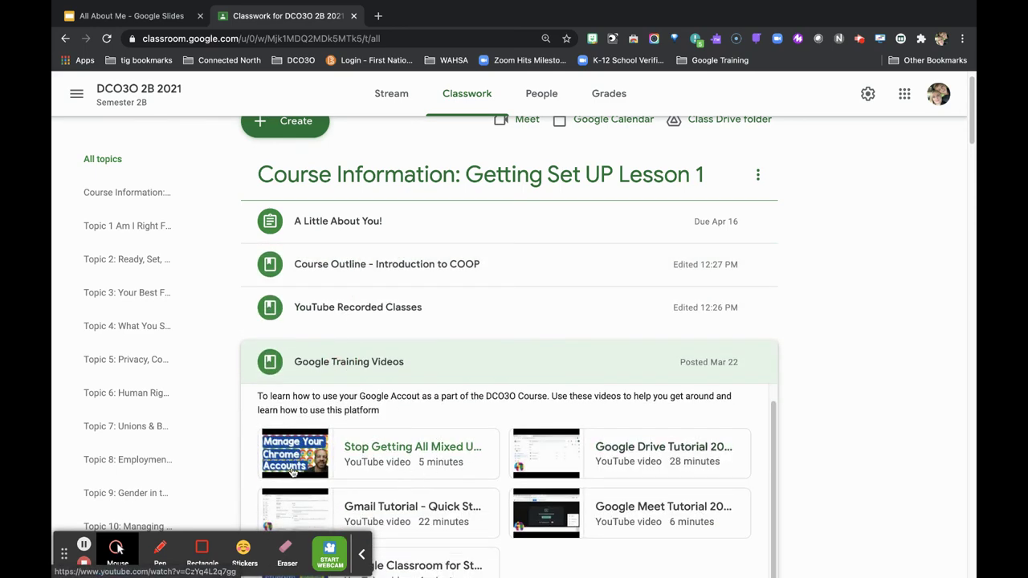
scroll(401, 466, down, 2)
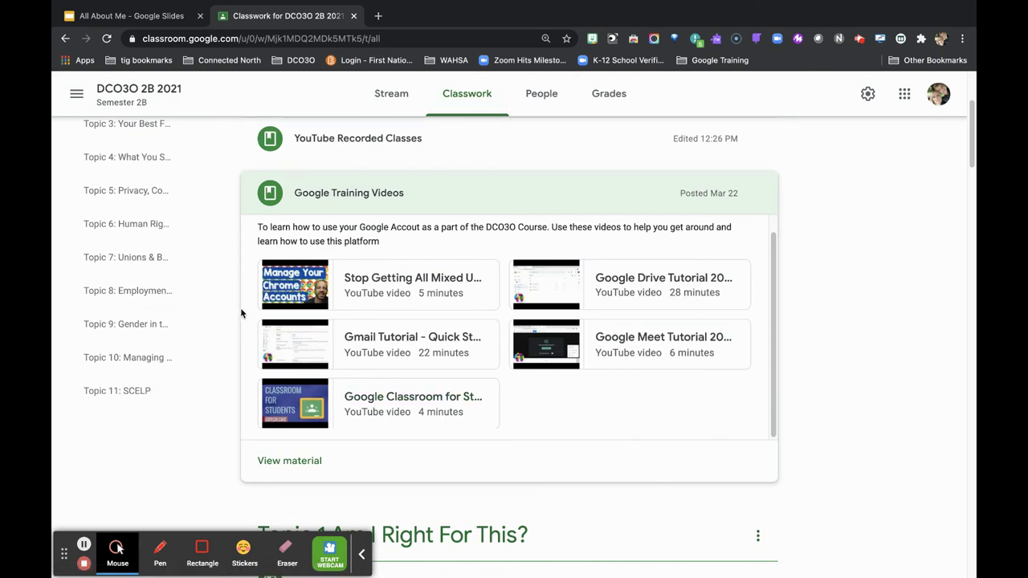
scroll(800, 285, down, 2)
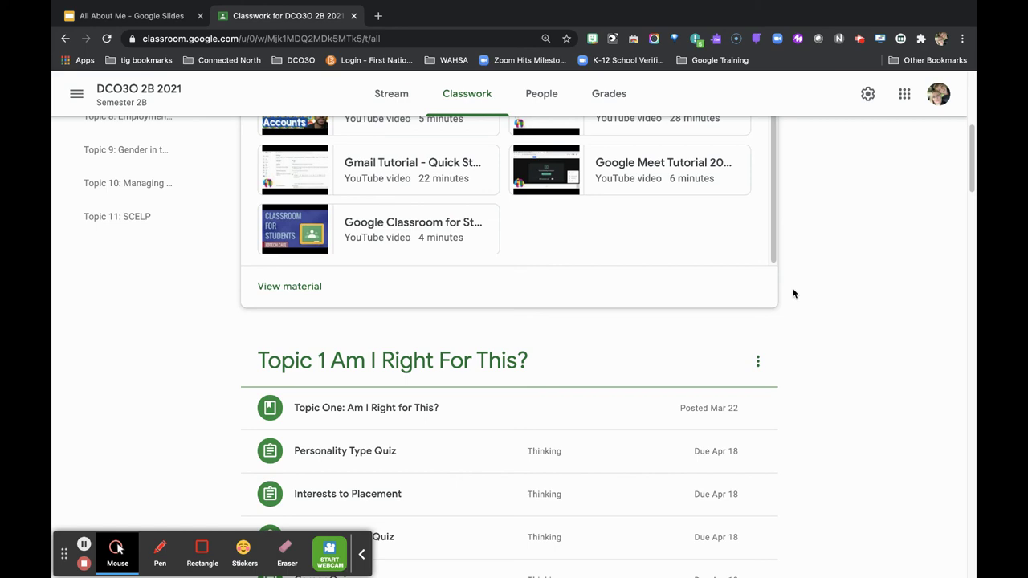
scroll(791, 291, up, 1)
scroll(792, 290, up, 1)
scroll(792, 291, up, 1)
scroll(790, 287, down, 3)
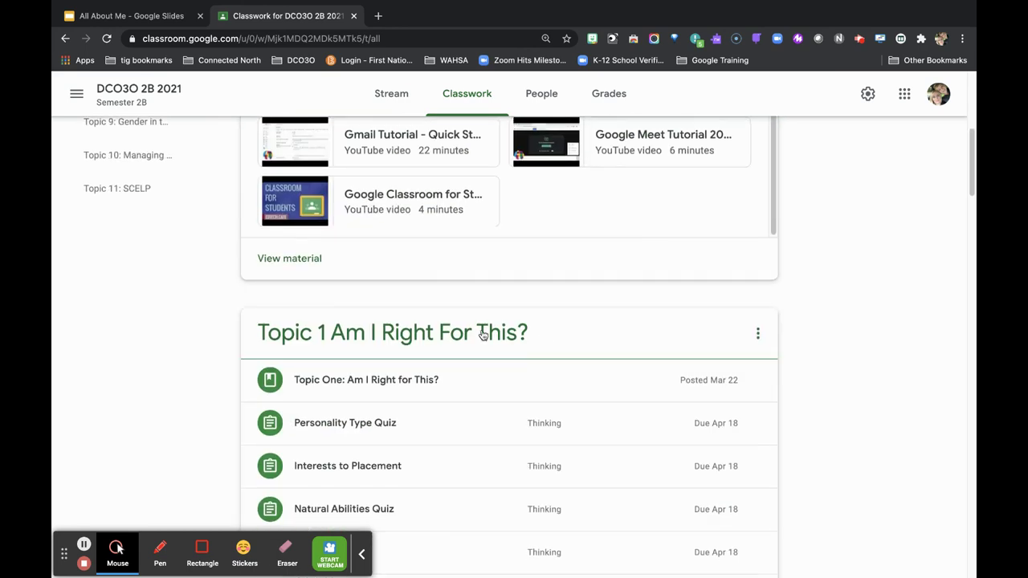
scroll(783, 325, up, 1)
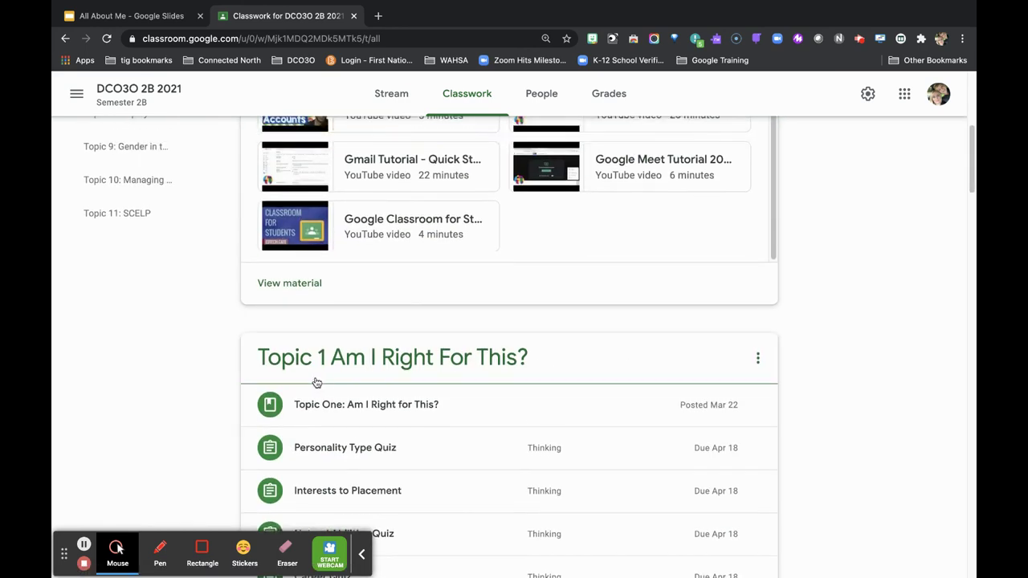
scroll(376, 223, up, 2)
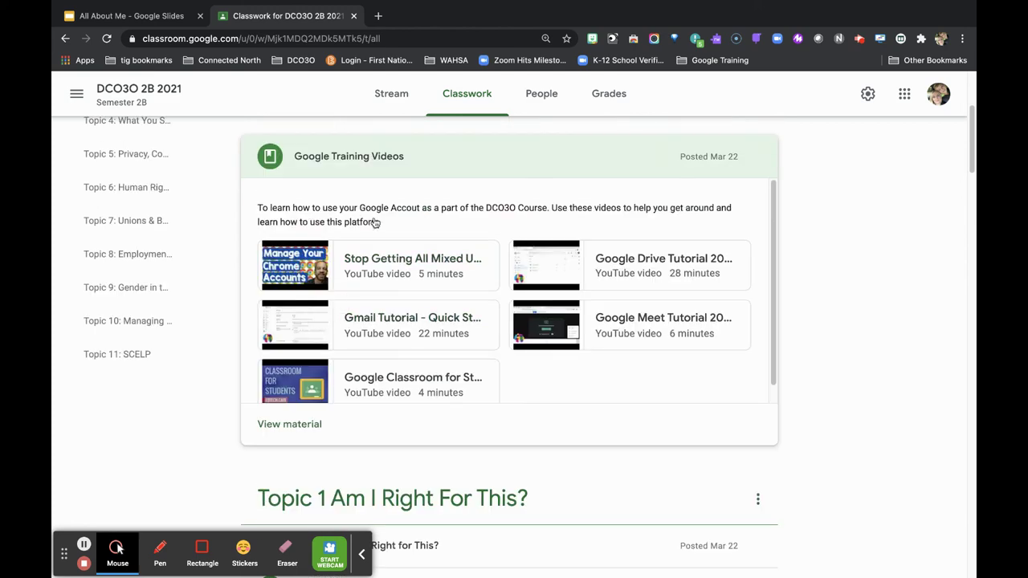
click(385, 166)
scroll(649, 246, up, 1)
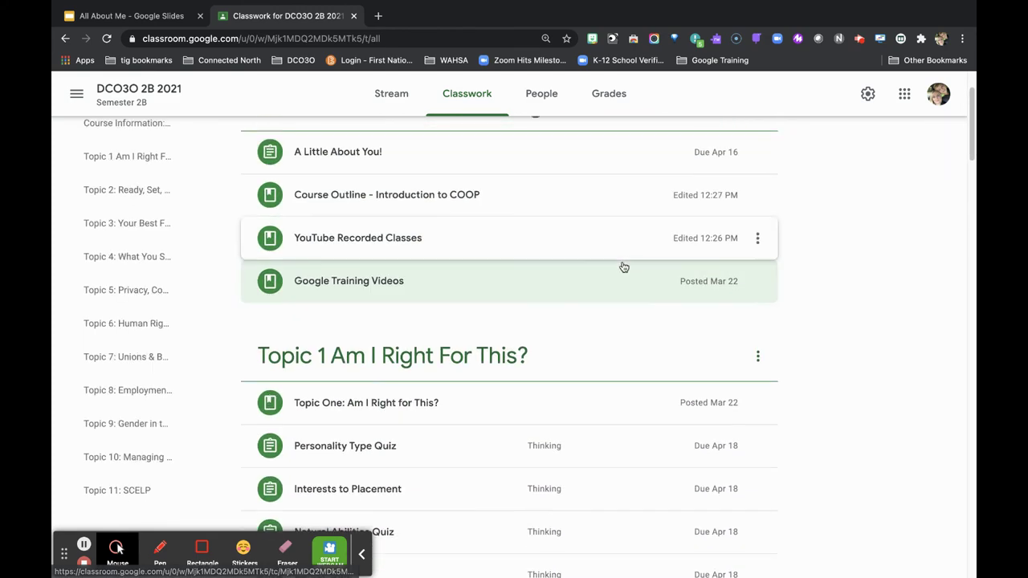
scroll(620, 266, up, 2)
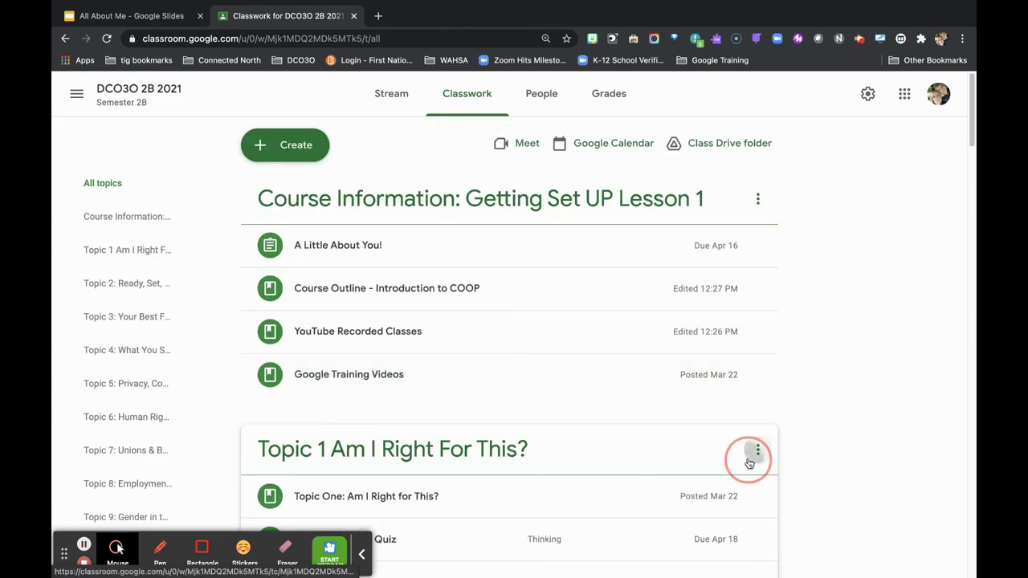
click(758, 450)
click(806, 409)
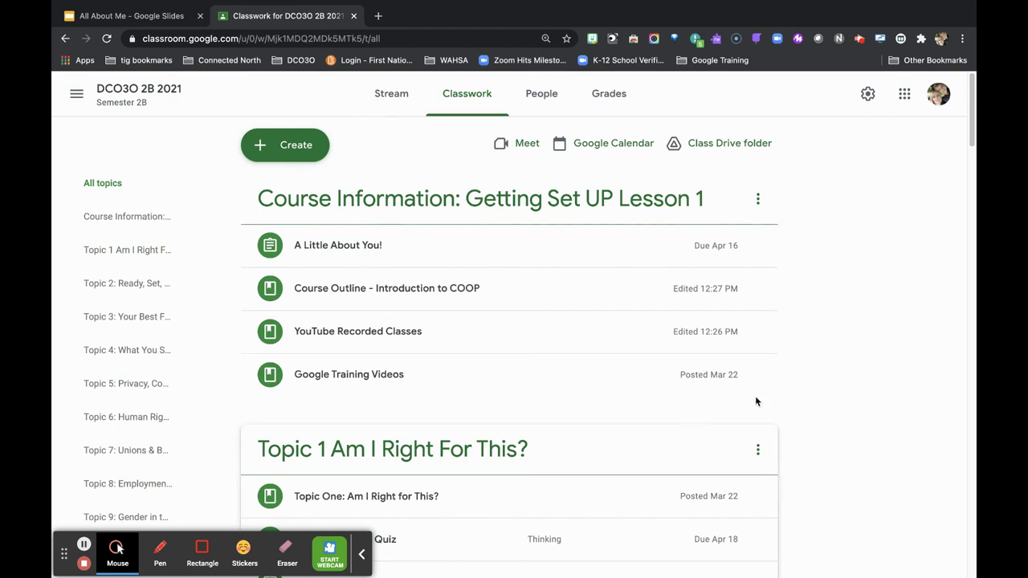
scroll(345, 402, down, 3)
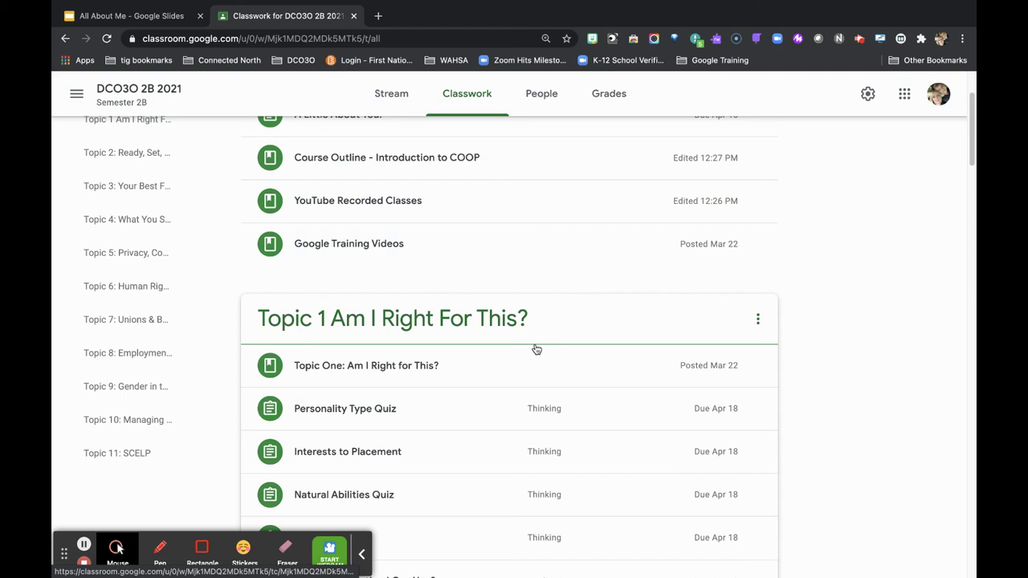
scroll(826, 386, down, 5)
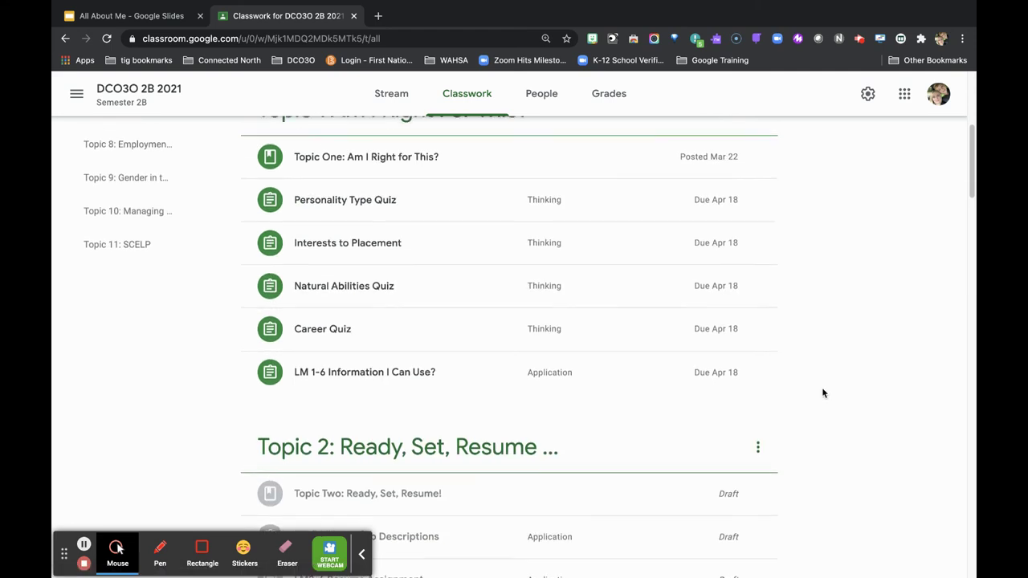
scroll(731, 383, up, 5)
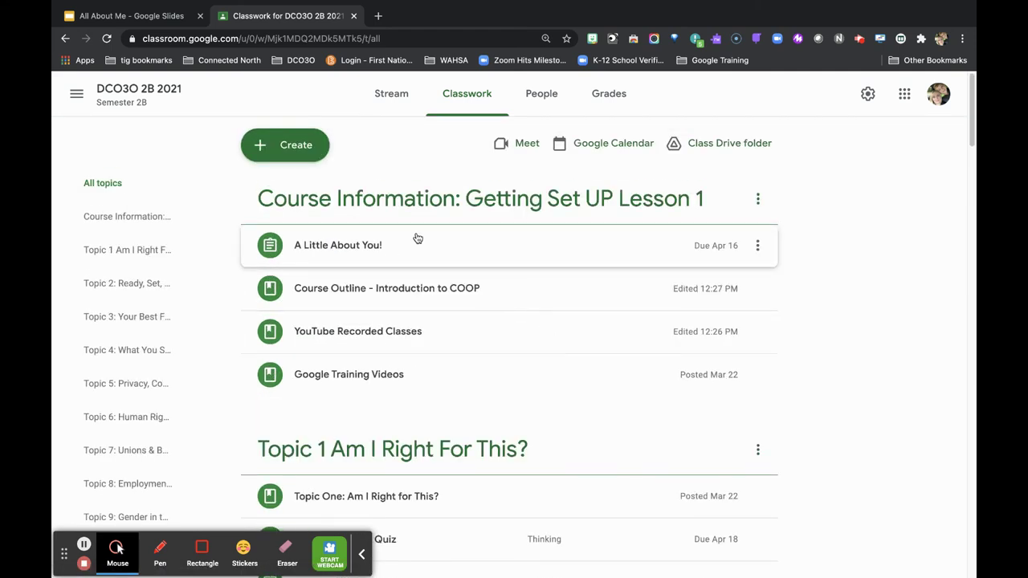